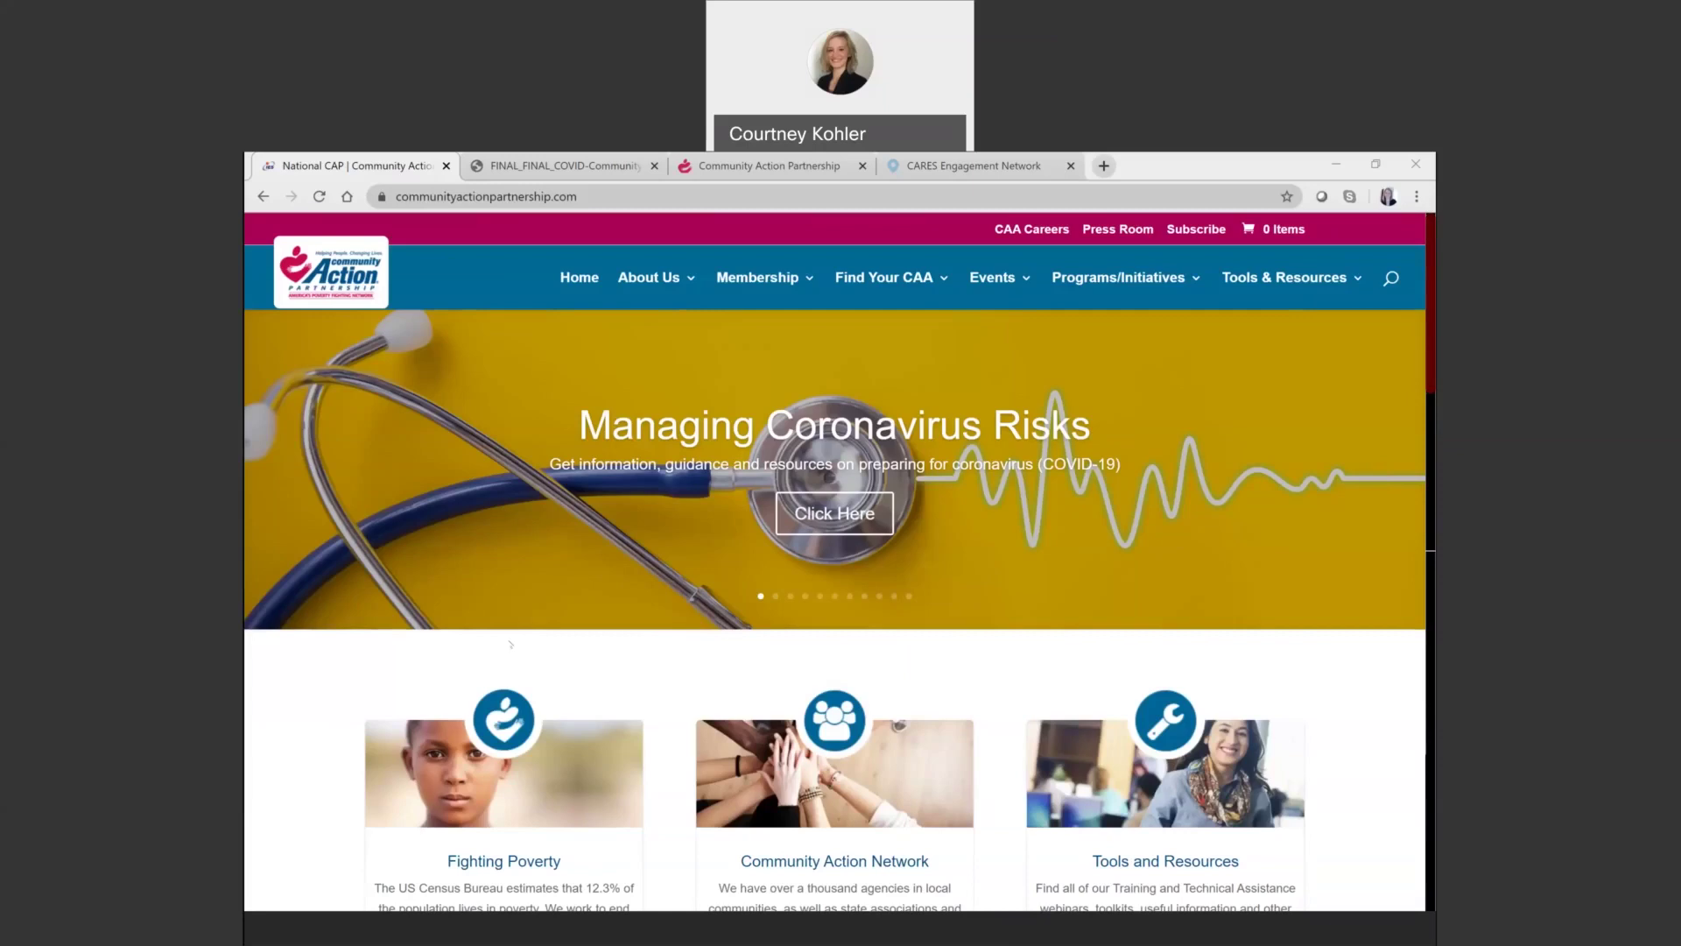
# - Open the Managing Coronavirus Risks guidance page from the homepage banner
pyautogui.click(282, 649)
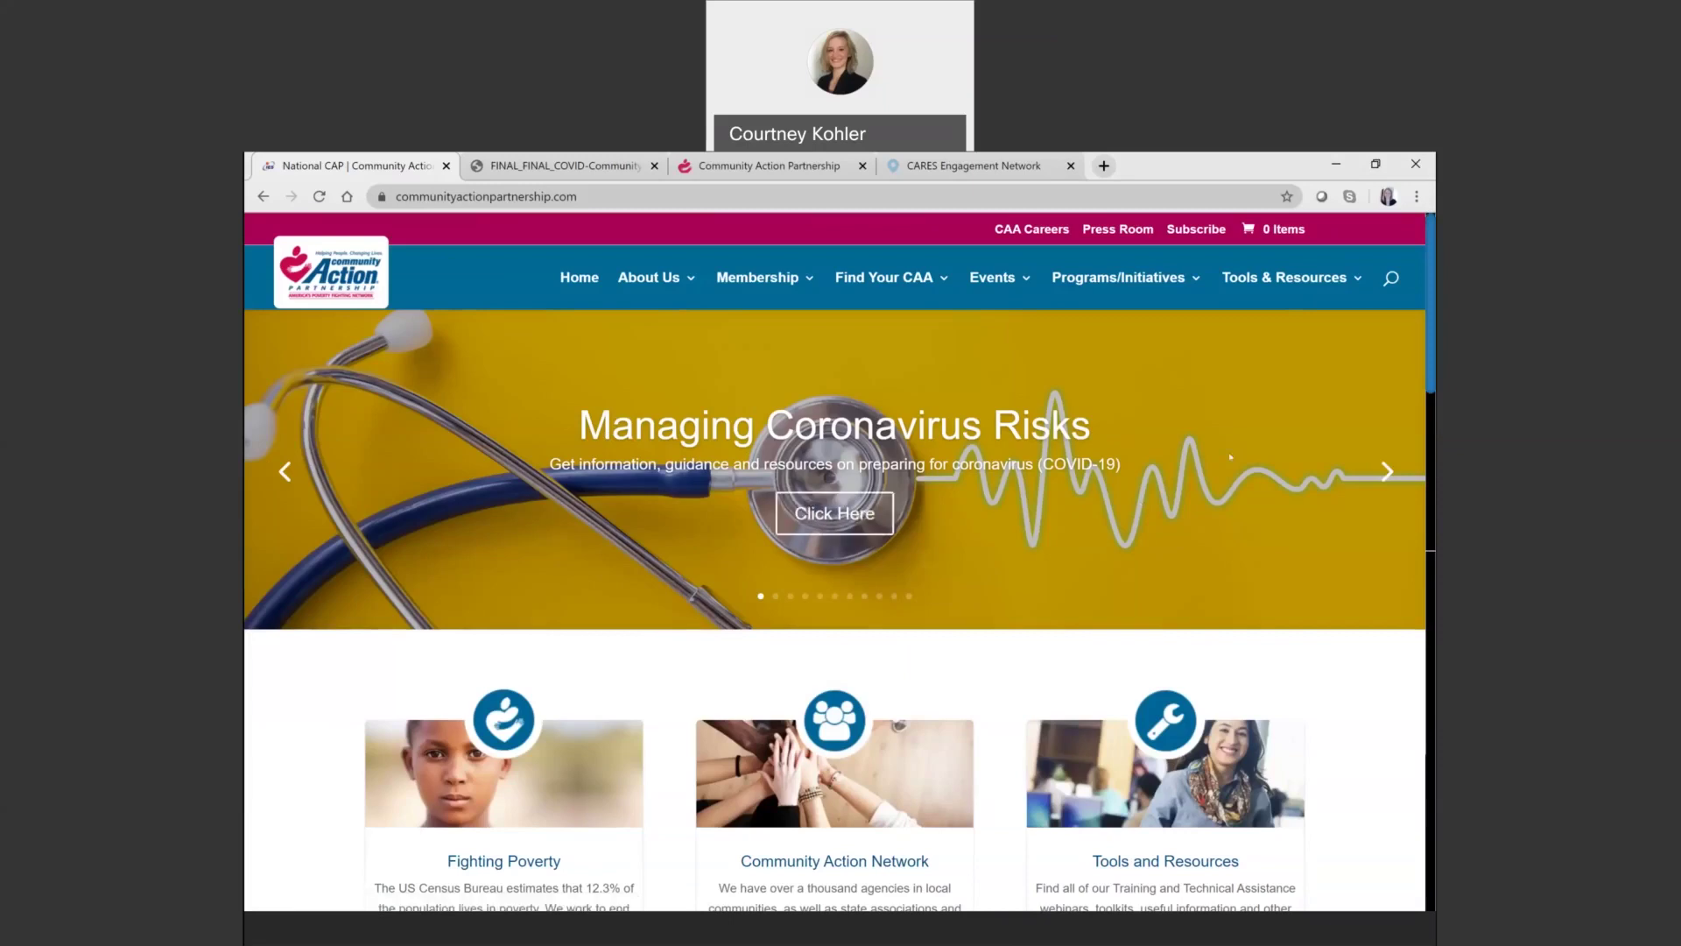
pyautogui.moveTo(1305, 283)
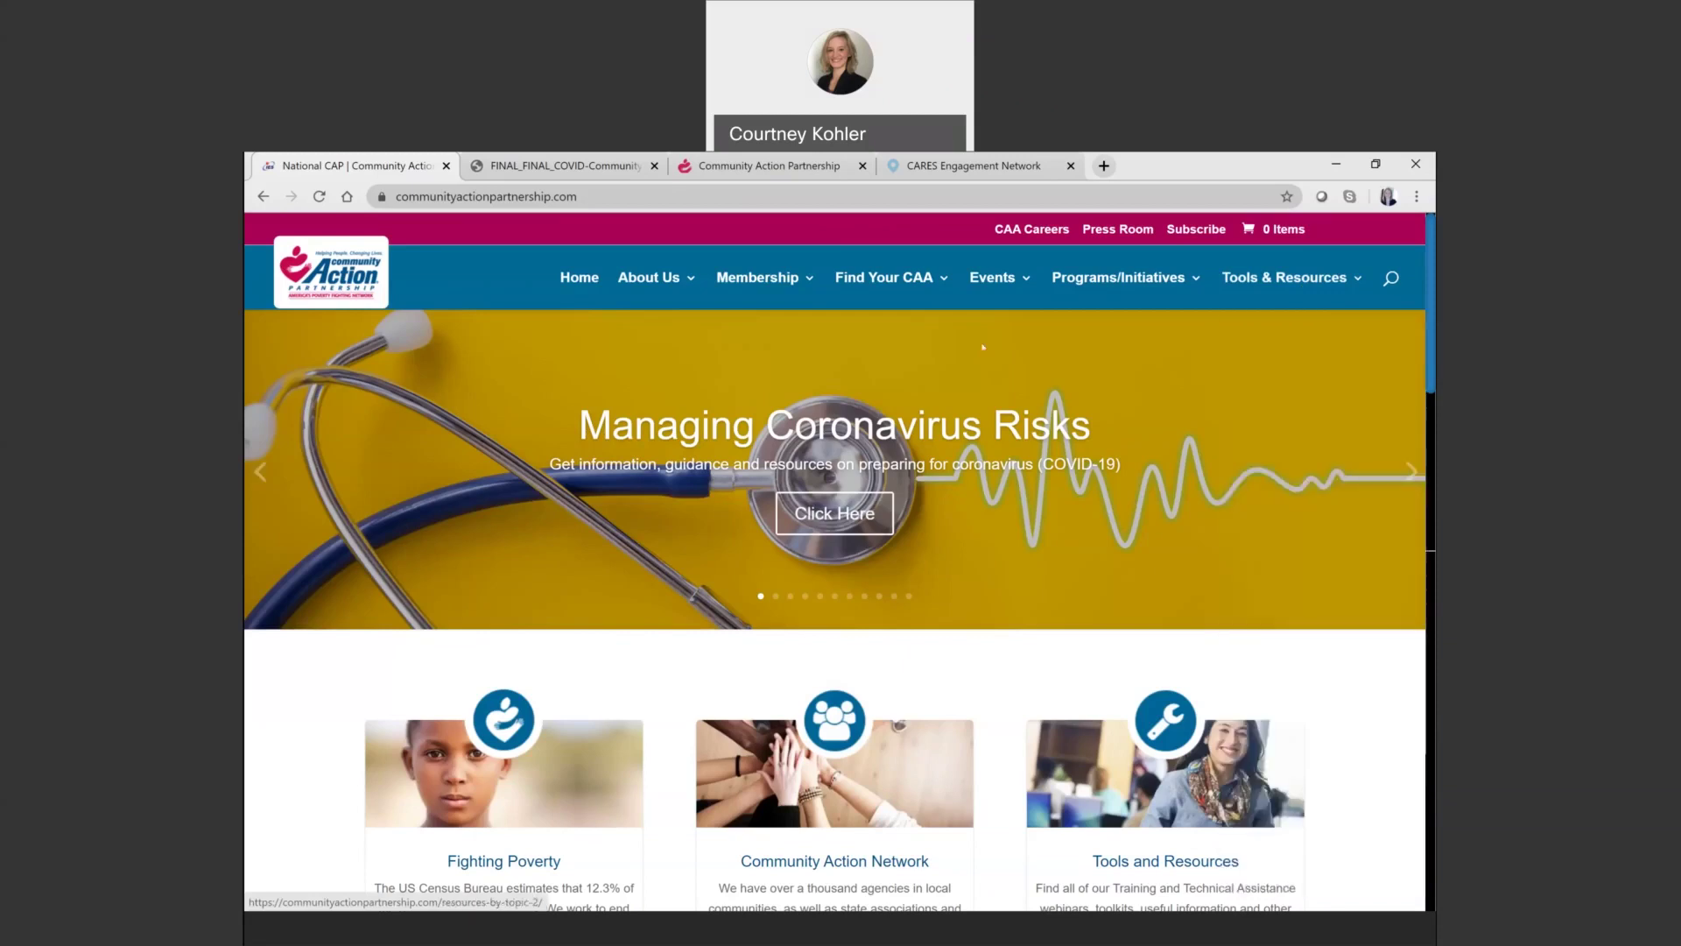
pyautogui.moveTo(1118, 277)
pyautogui.moveTo(1130, 535)
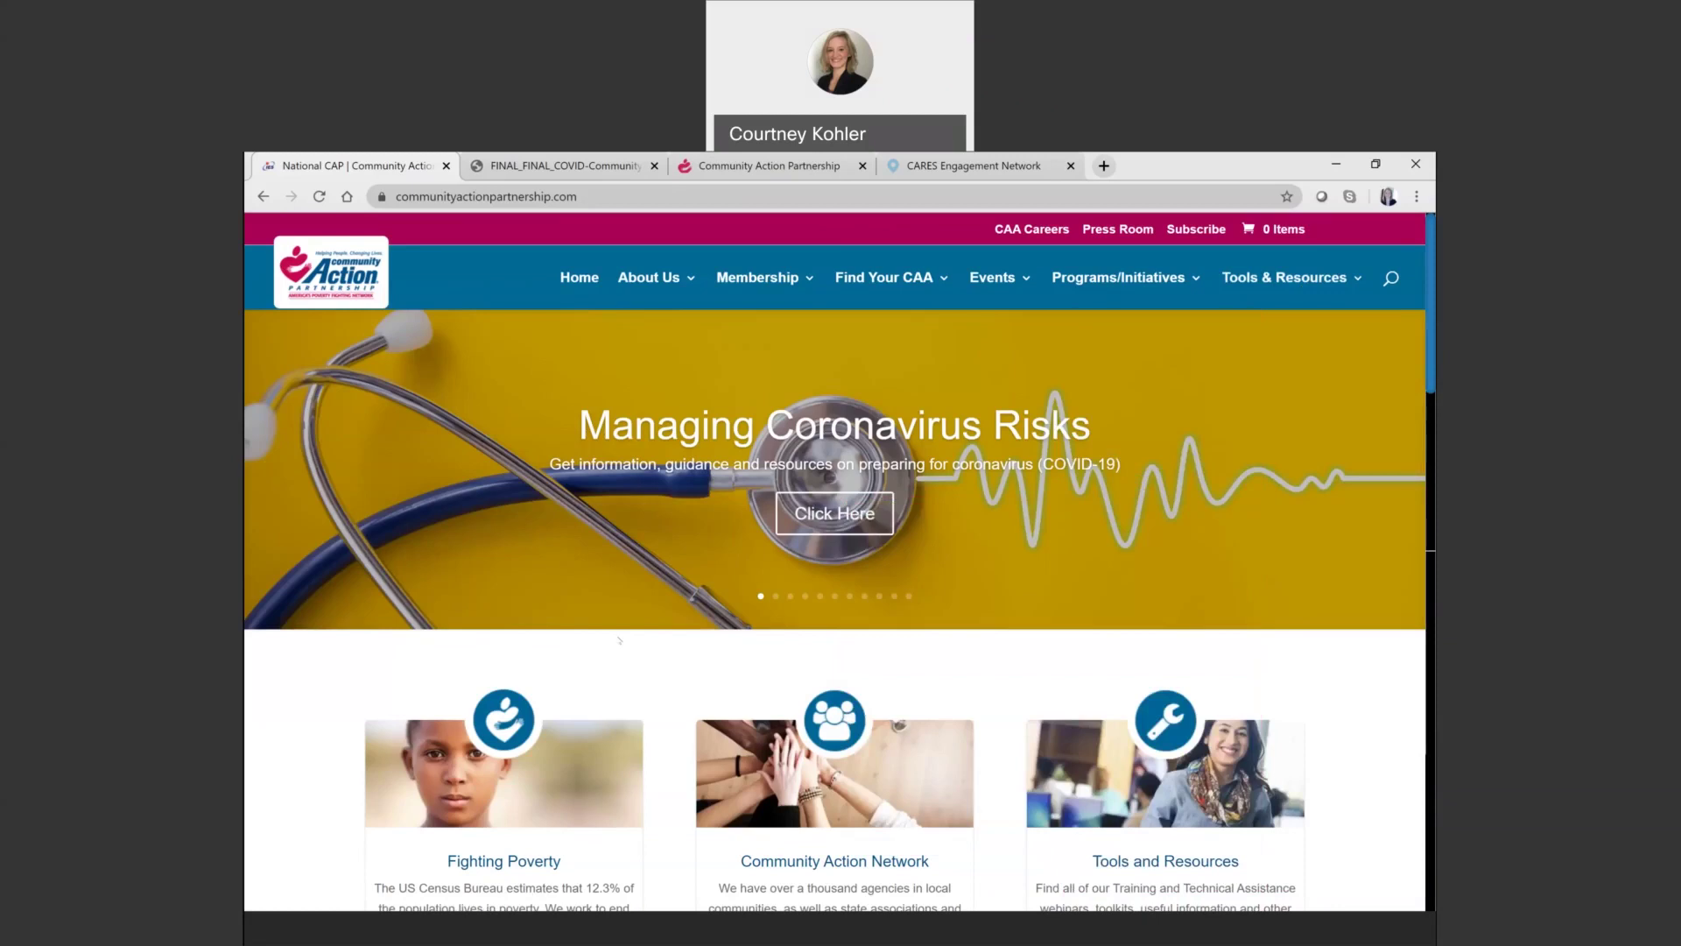
pyautogui.click(828, 520)
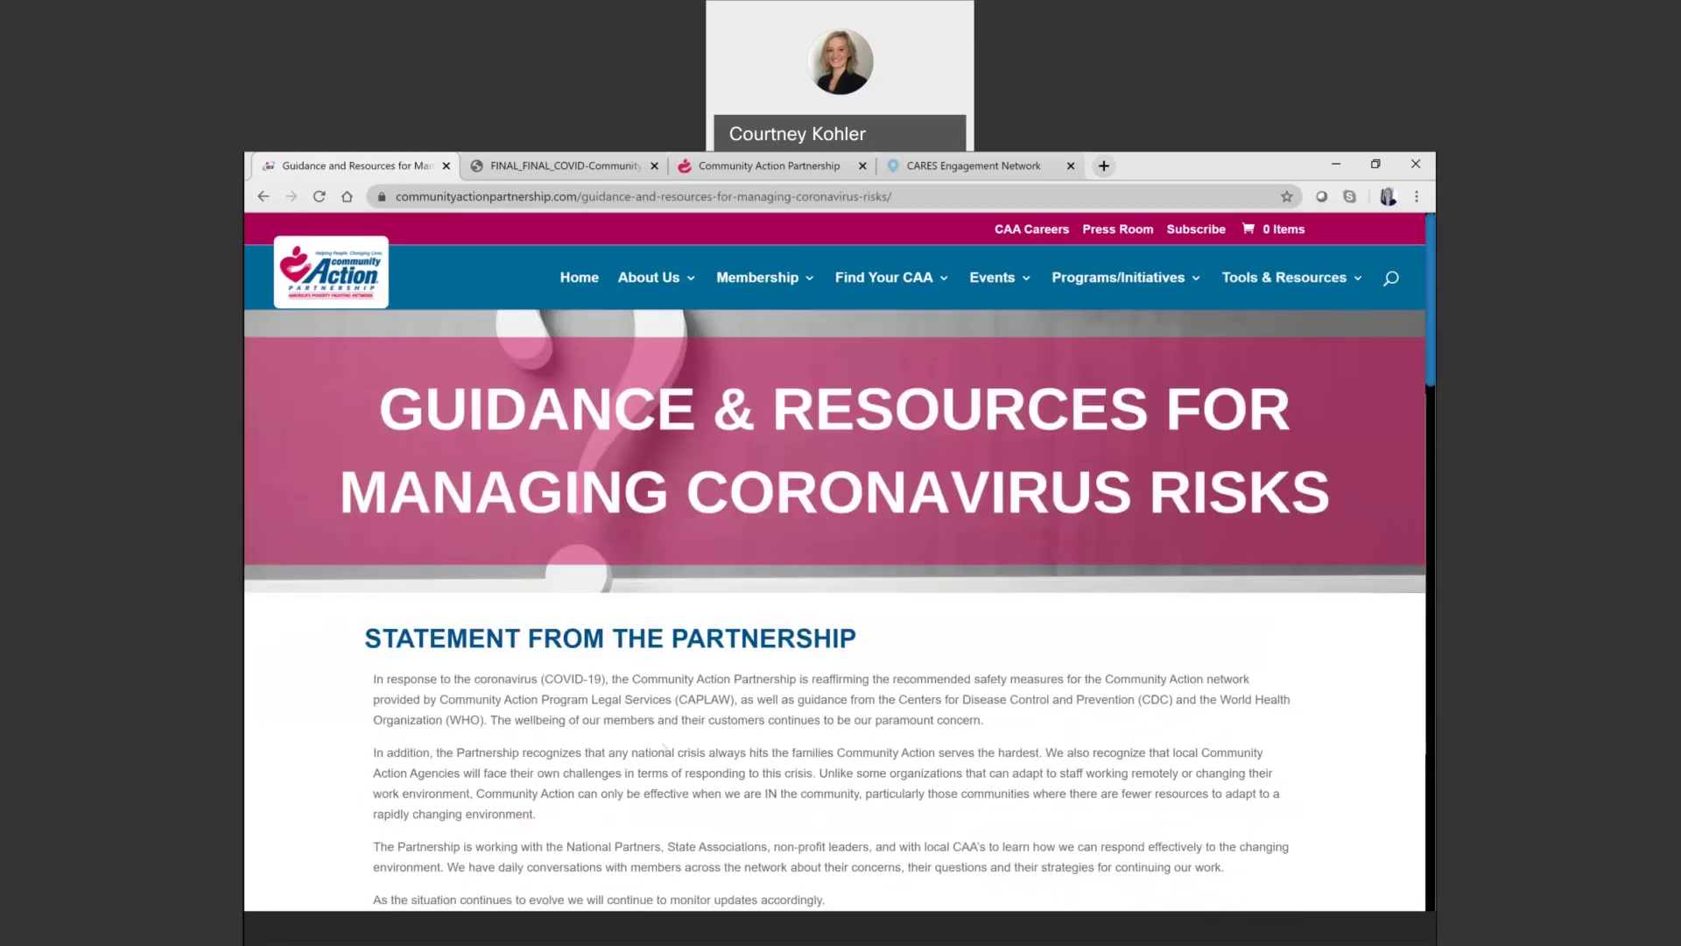
# - Expand the Community Needs Assessment COVID 19 Update Template resource and open the template's page from its link
pyautogui.scroll(-2, 664, 747)
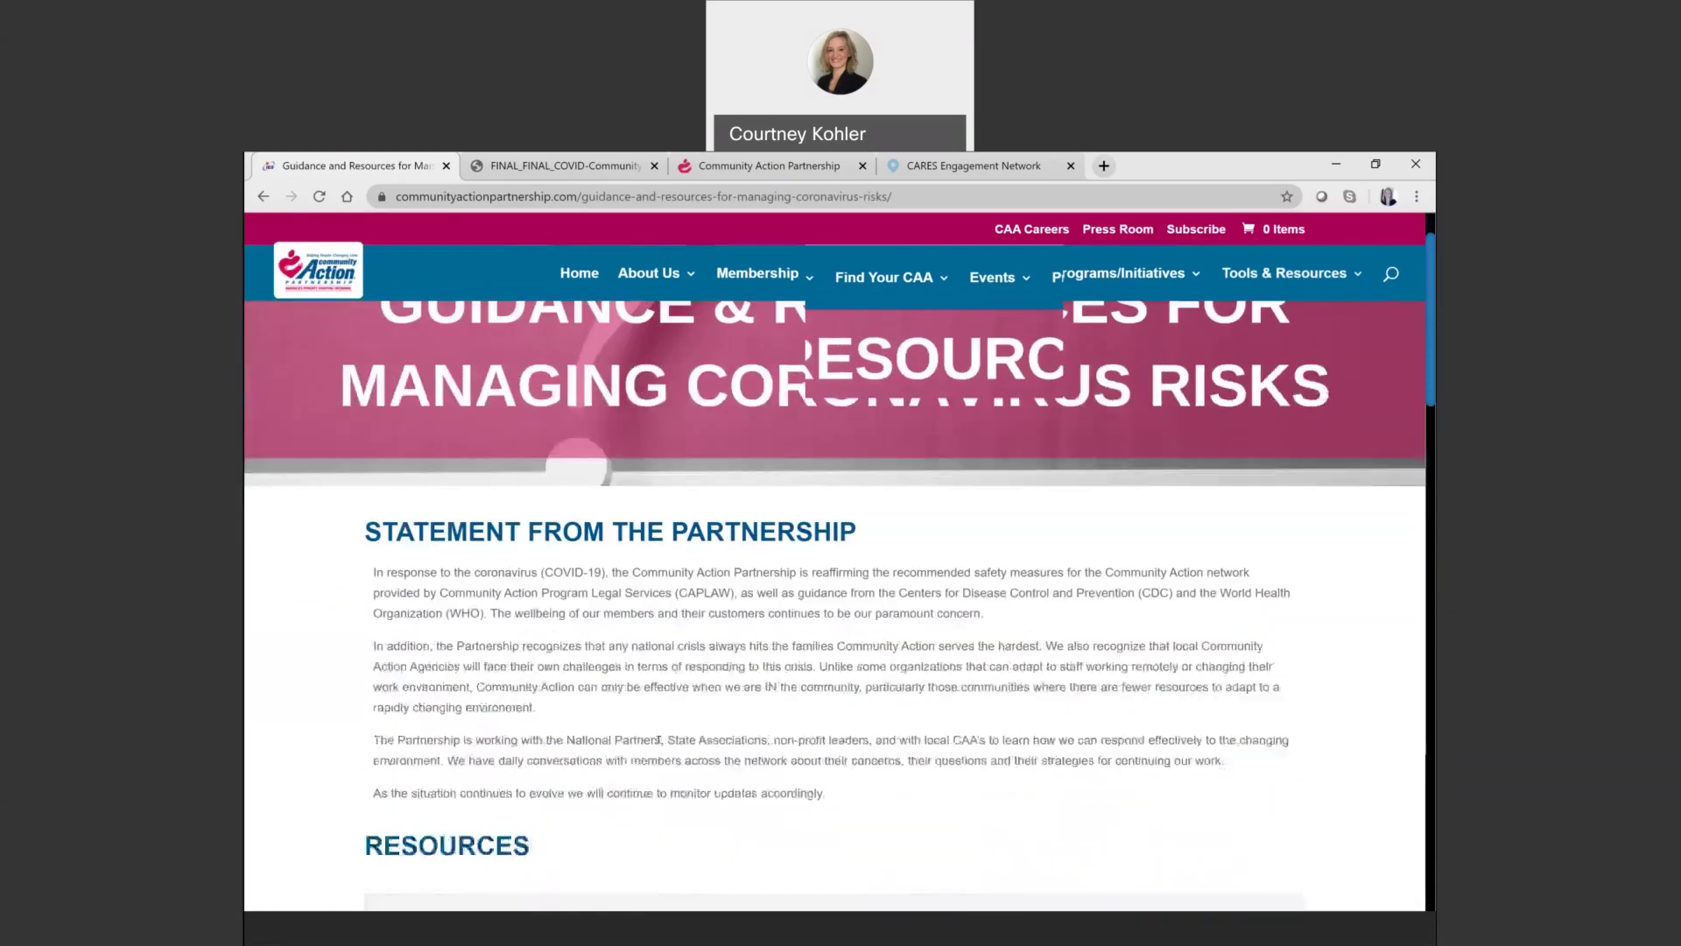
pyautogui.scroll(-6, 658, 740)
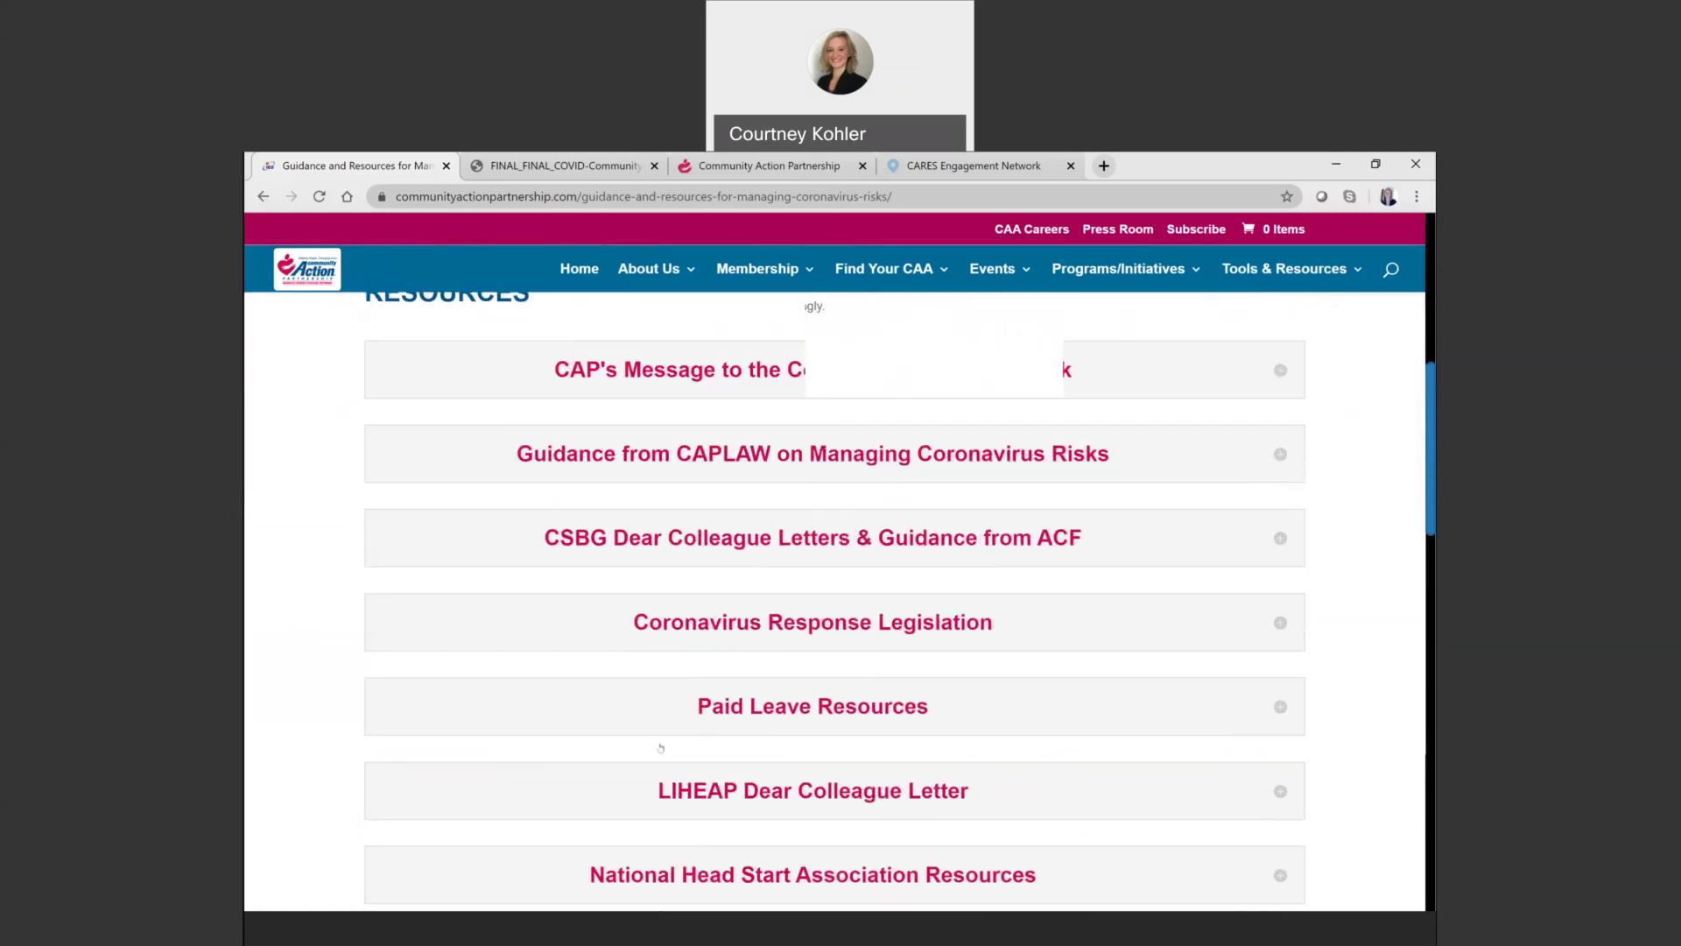
pyautogui.scroll(-4, 660, 747)
pyautogui.scroll(-5, 661, 747)
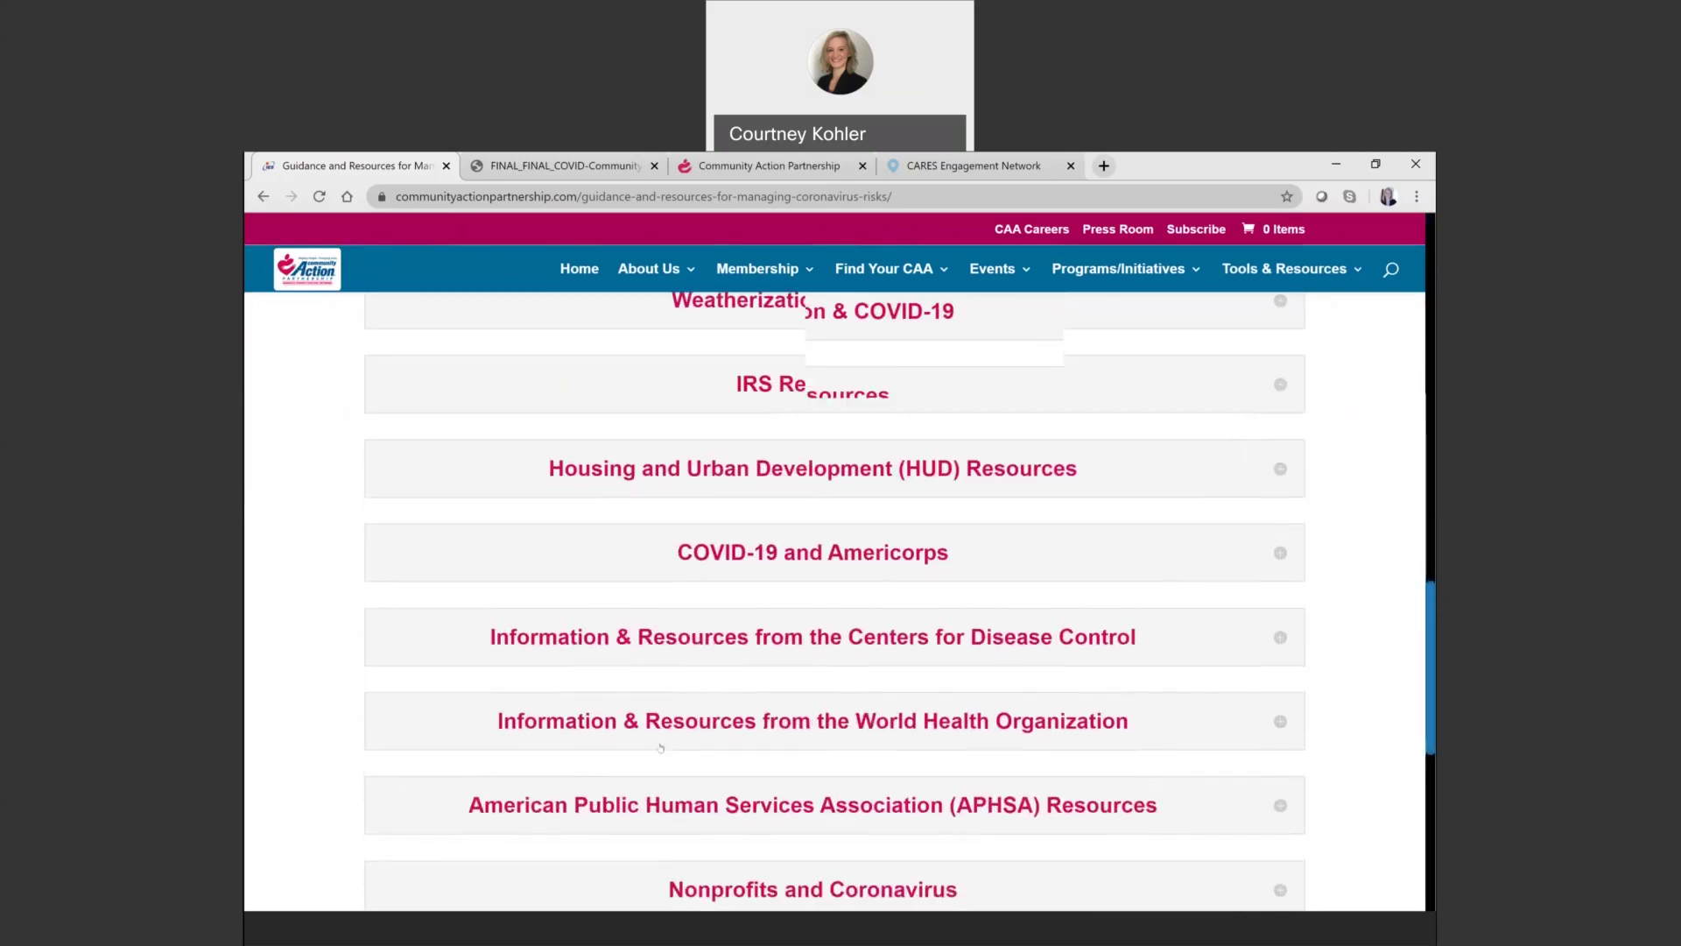
pyautogui.scroll(-5, 661, 747)
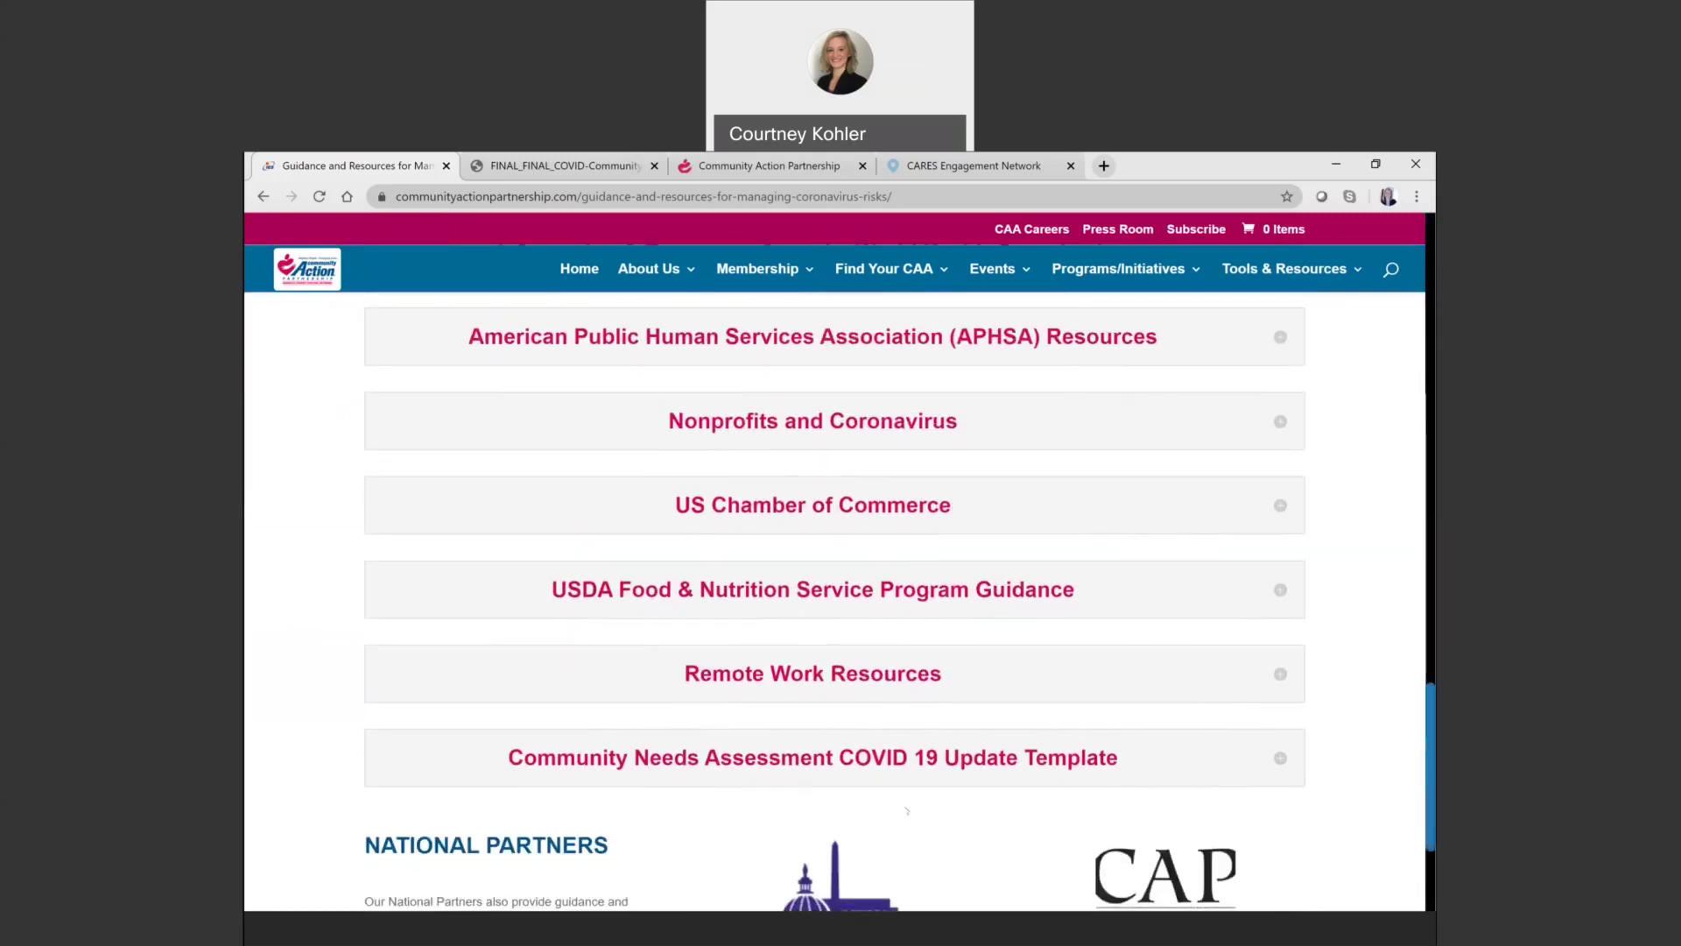
pyautogui.click(1278, 758)
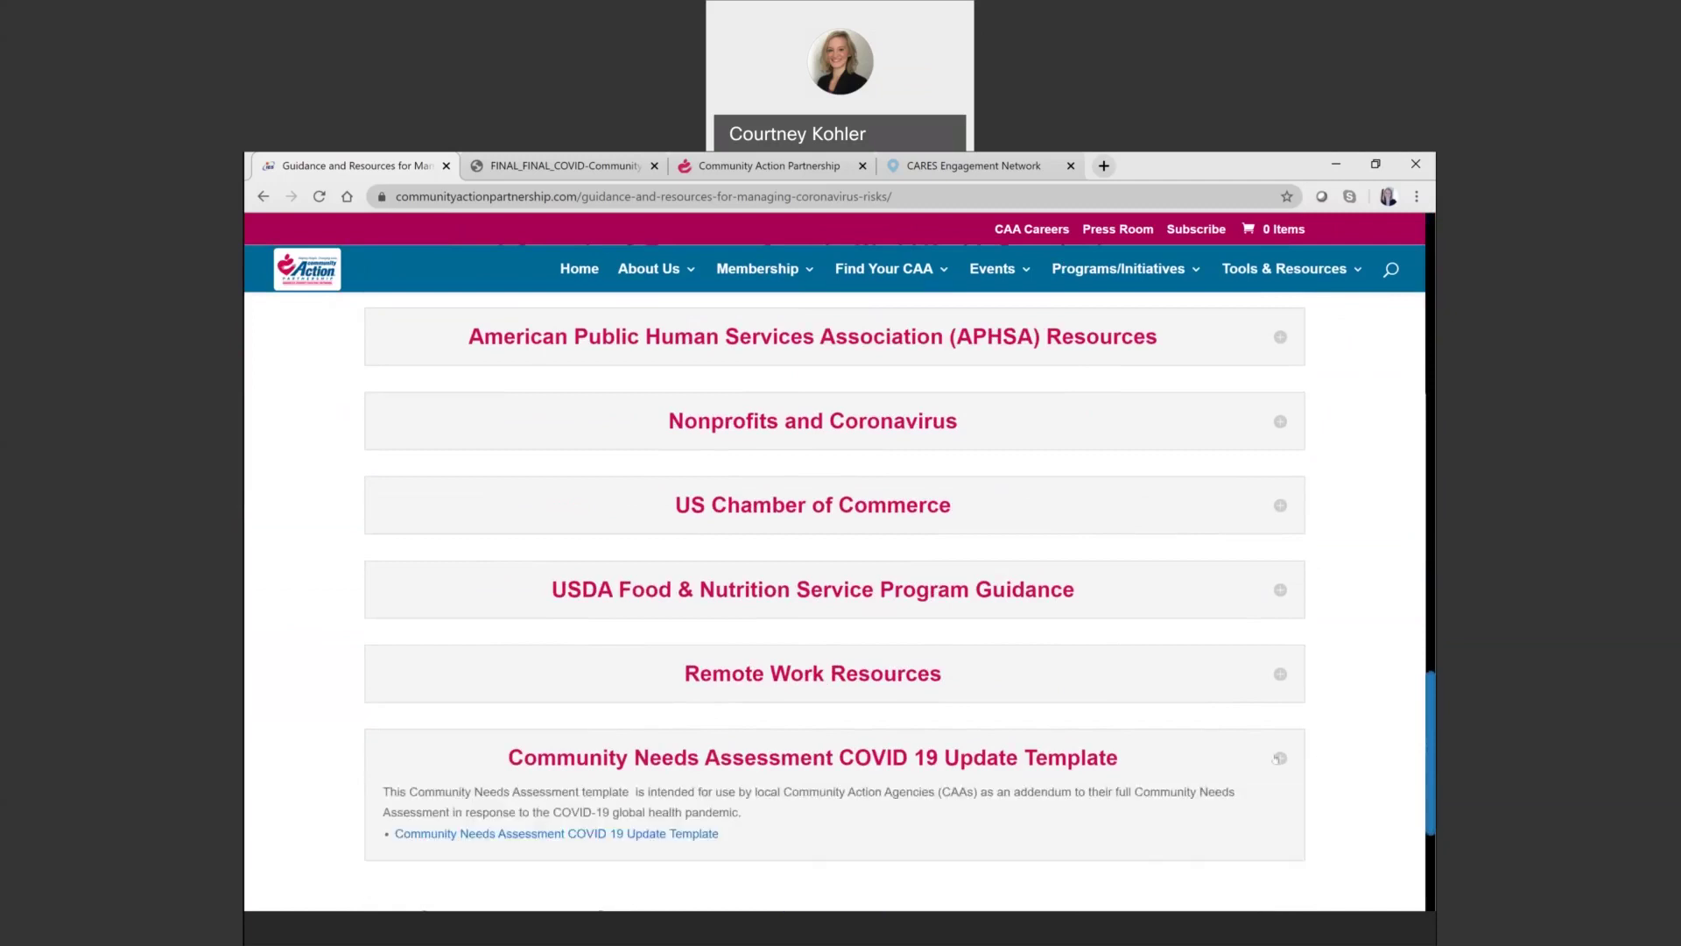
pyautogui.click(530, 838)
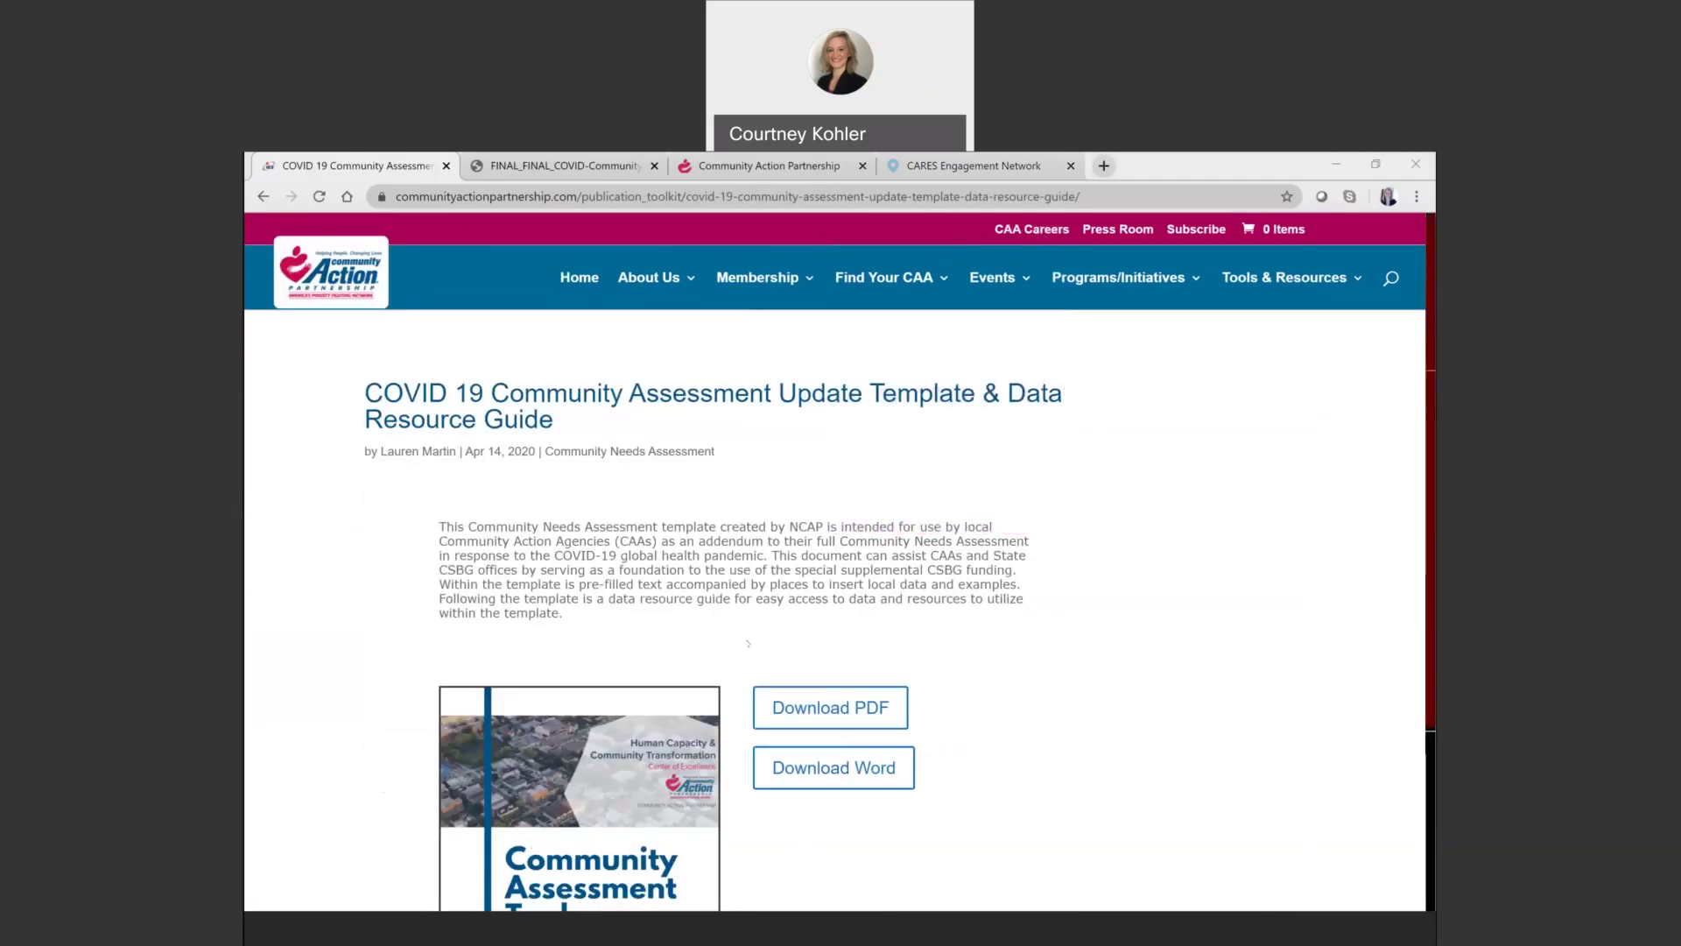
# - Open the PDF version of the COVID 19 Community Assessment Update Template & Data Resource Guide
pyautogui.scroll(-2, 748, 644)
pyautogui.scroll(-1, 748, 644)
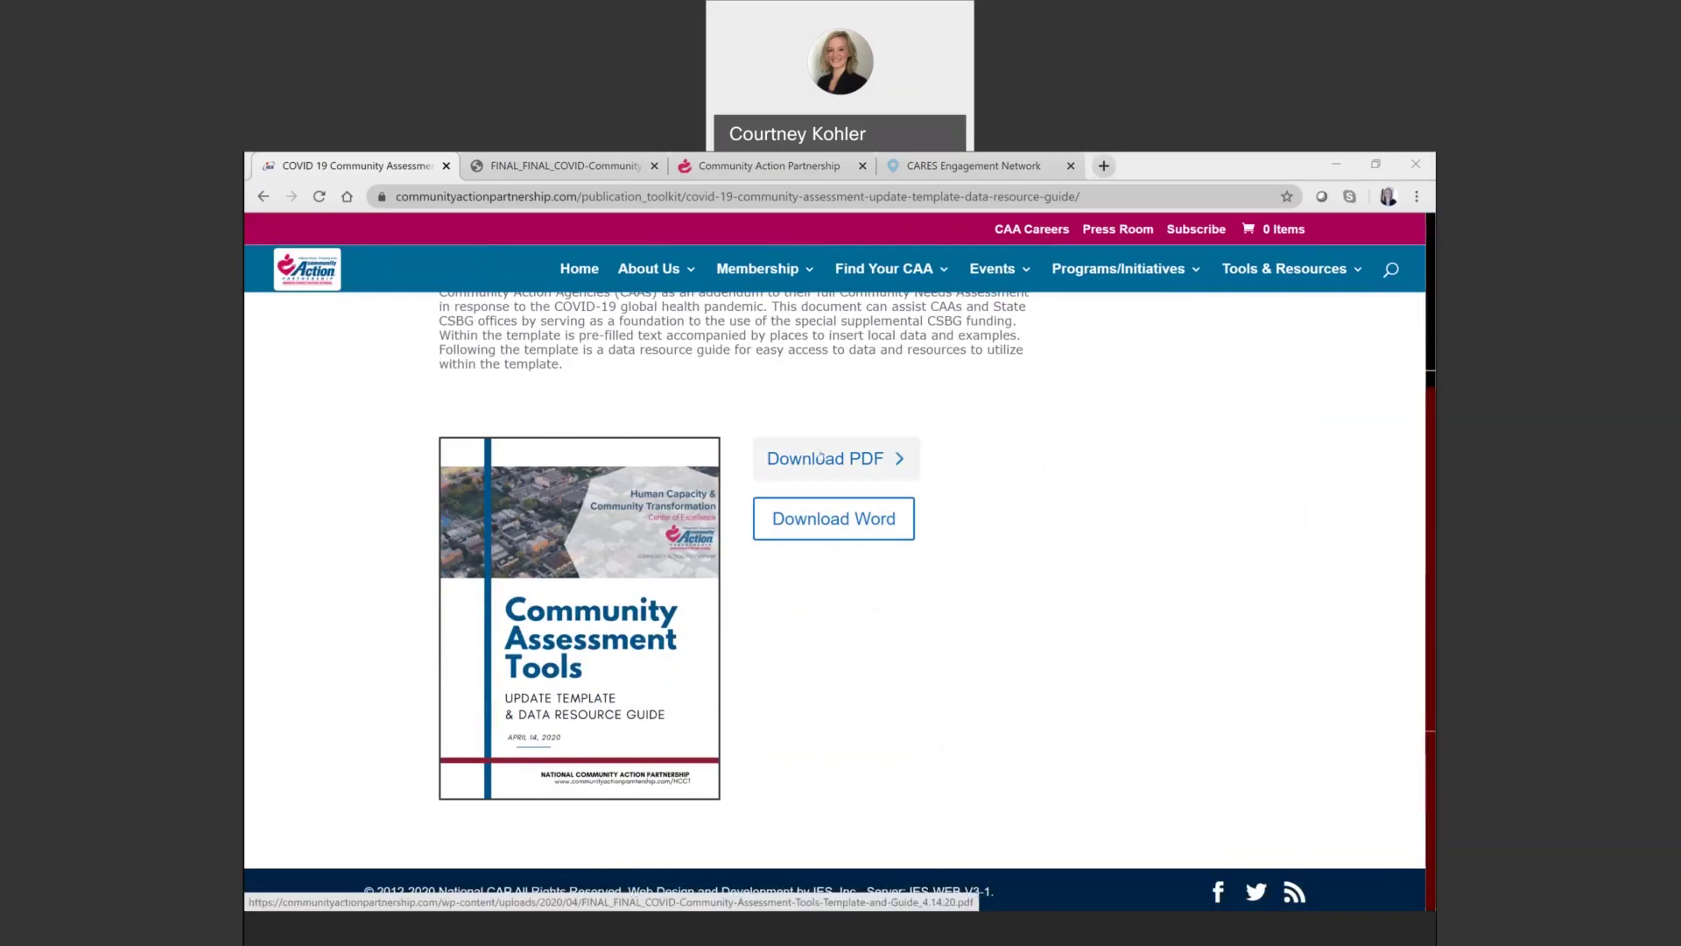
pyautogui.click(821, 457)
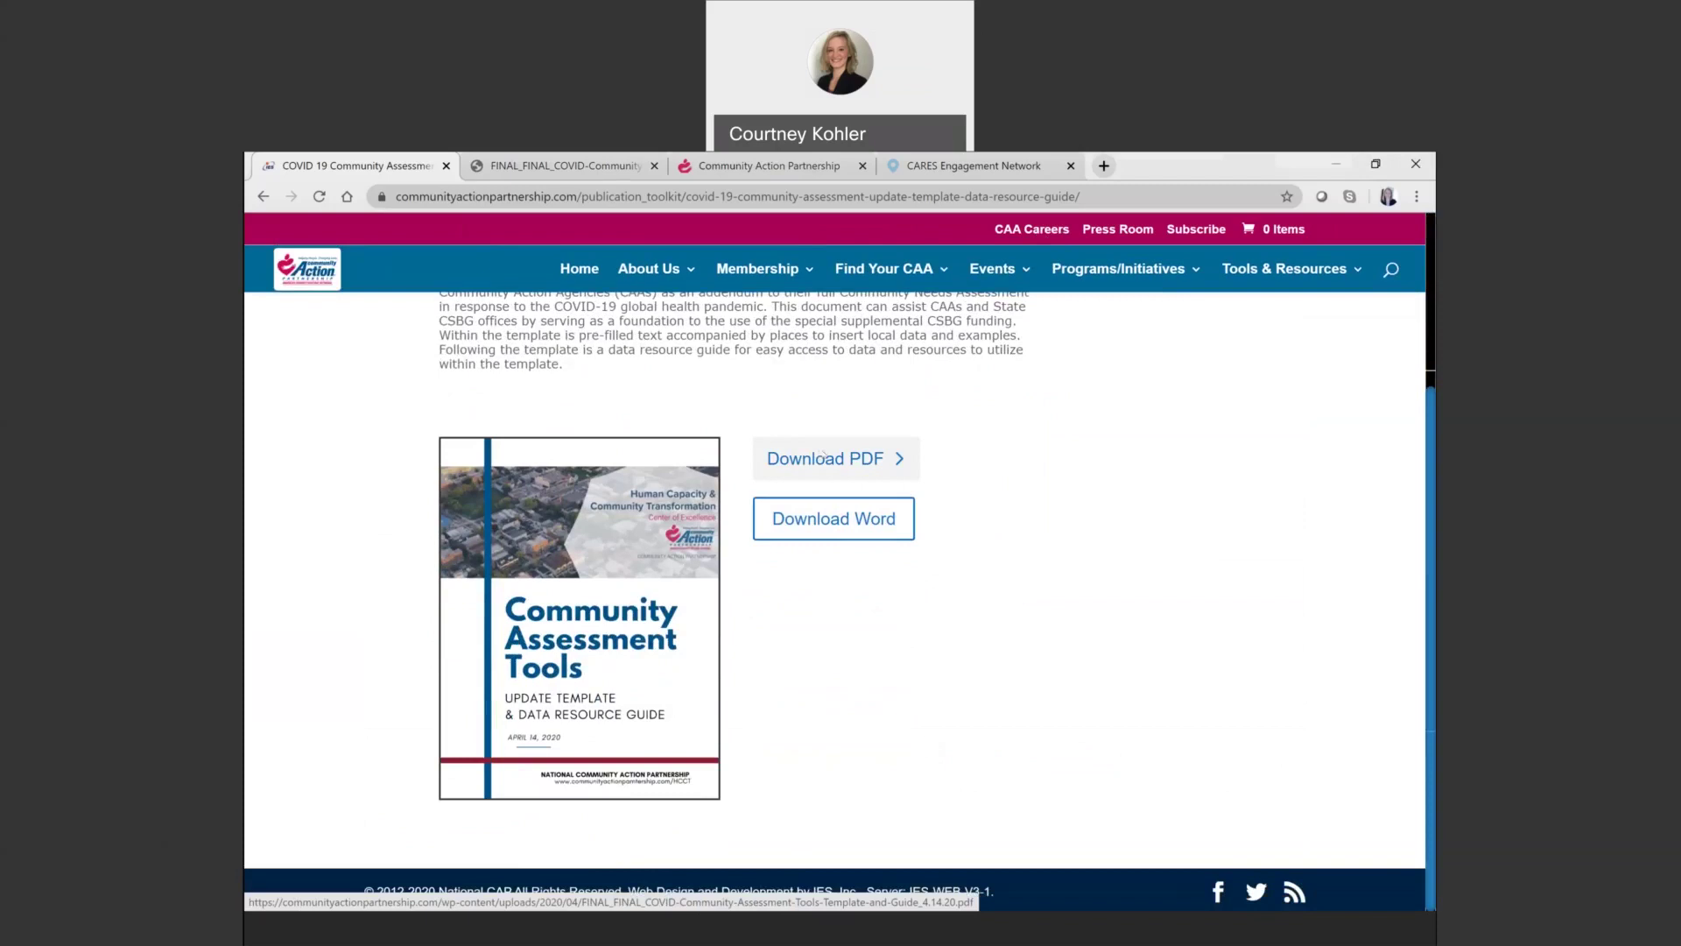
pyautogui.click(824, 457)
# - Review the PDF's cover and the introductory page describing the purpose of the template and data resource guide
pyautogui.scroll(-1, 818, 700)
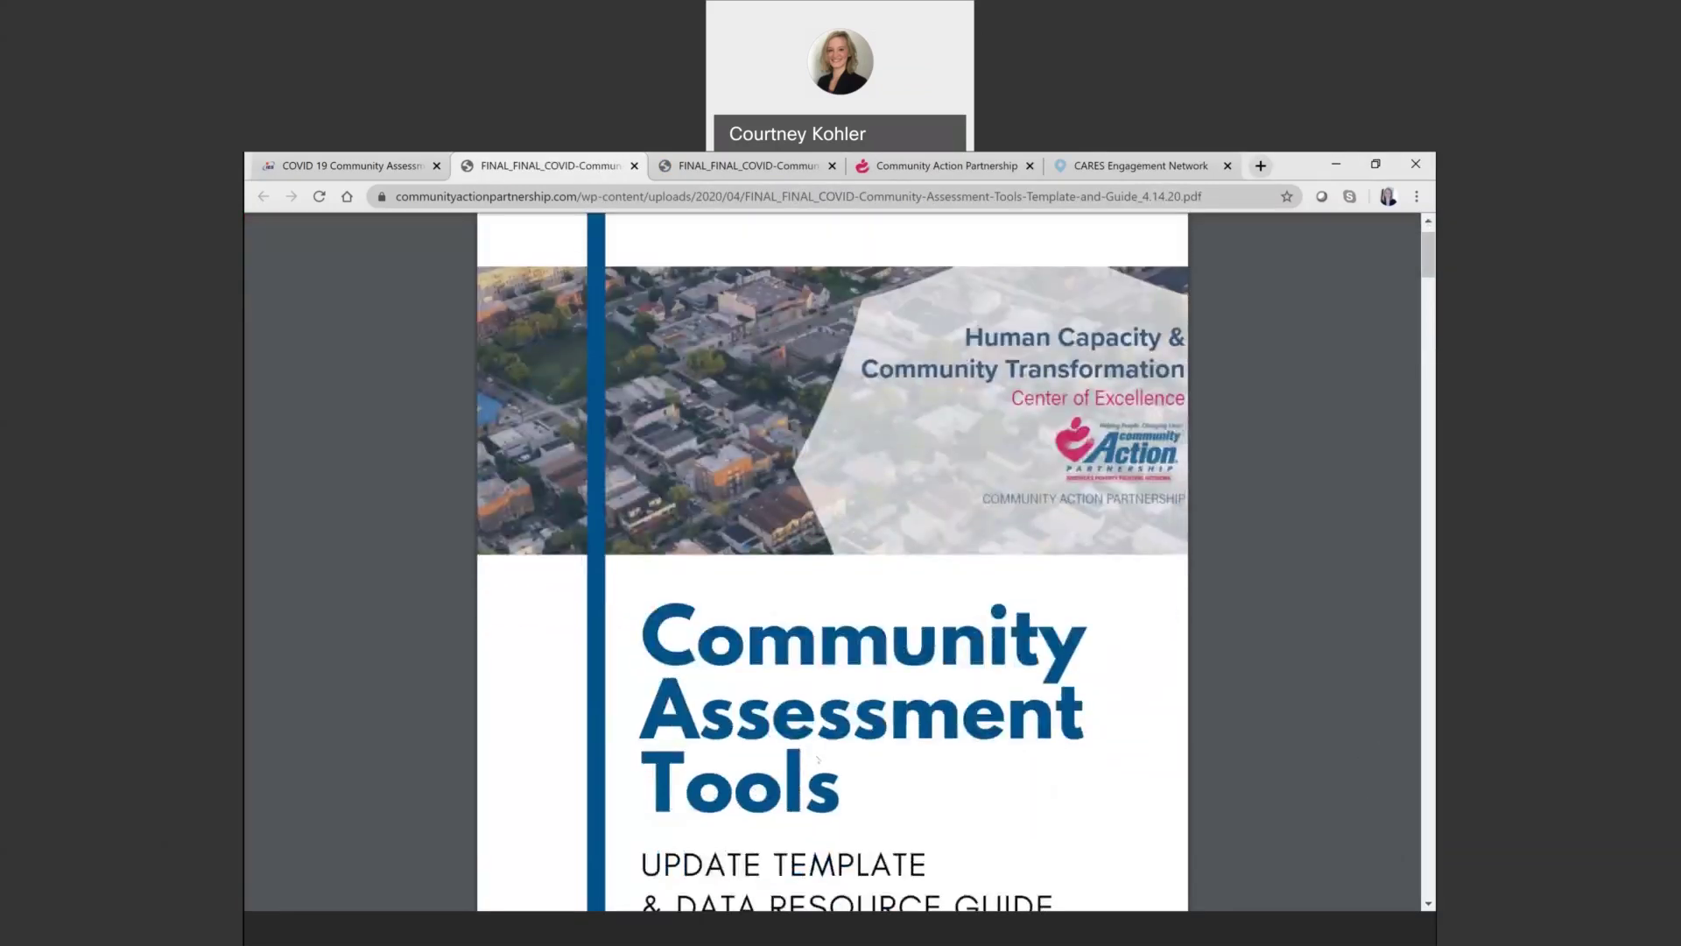
pyautogui.scroll(-2, 819, 759)
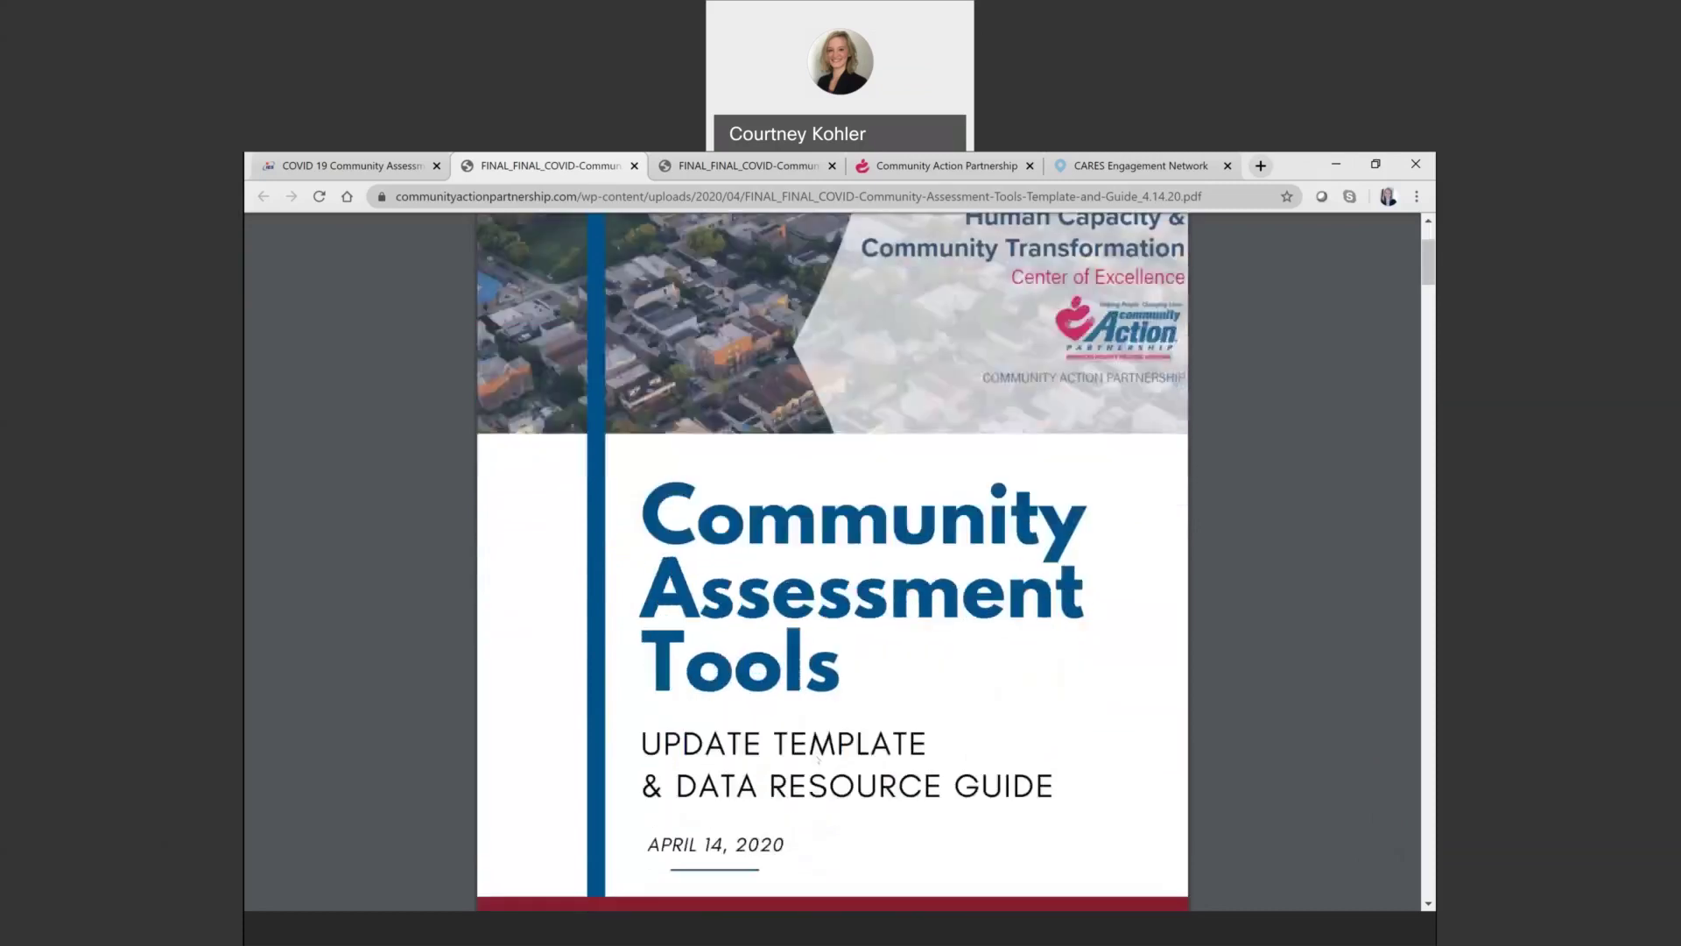
pyautogui.scroll(-3, 819, 759)
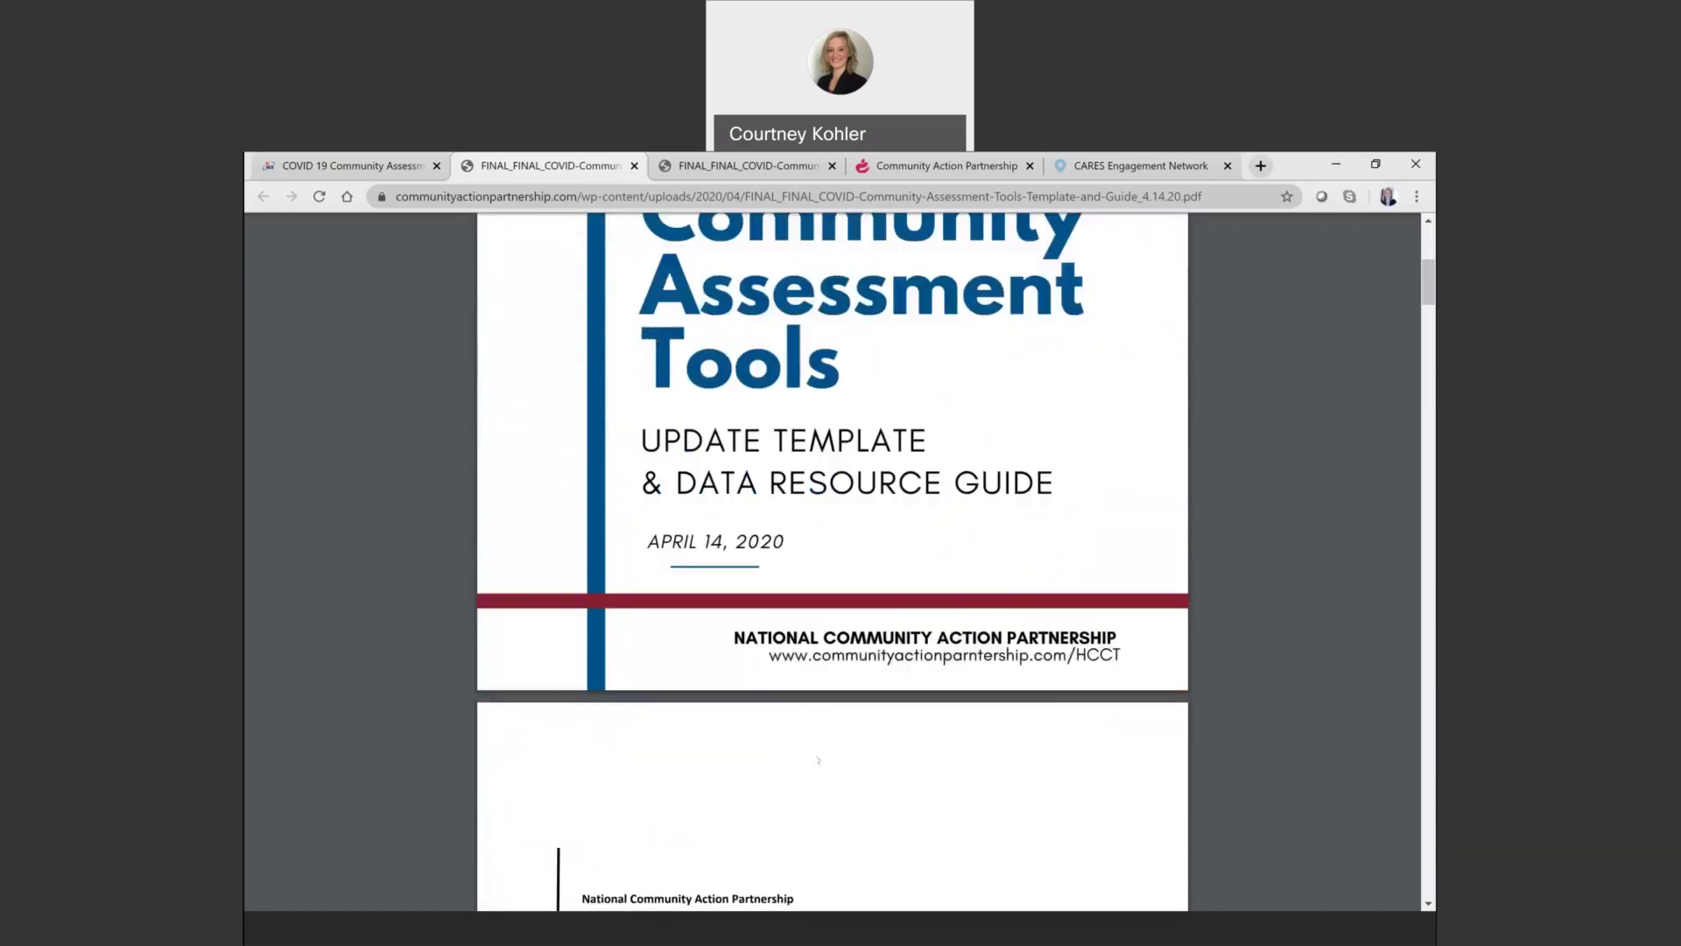
pyautogui.scroll(-2, 819, 760)
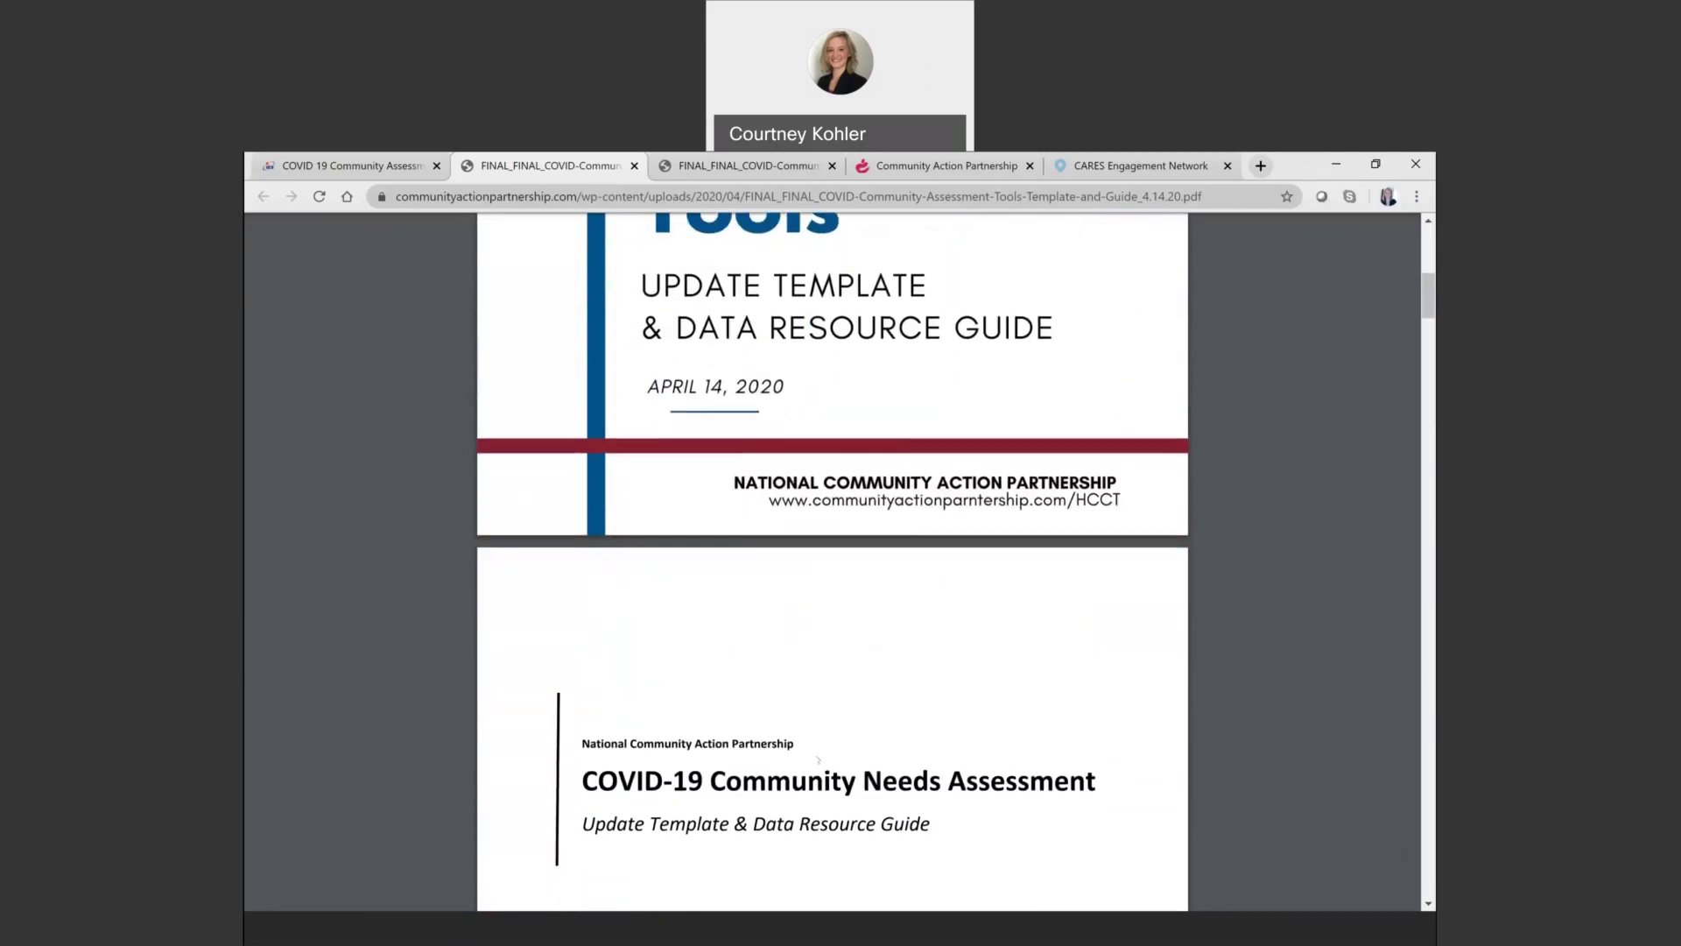
pyautogui.scroll(-3, 819, 759)
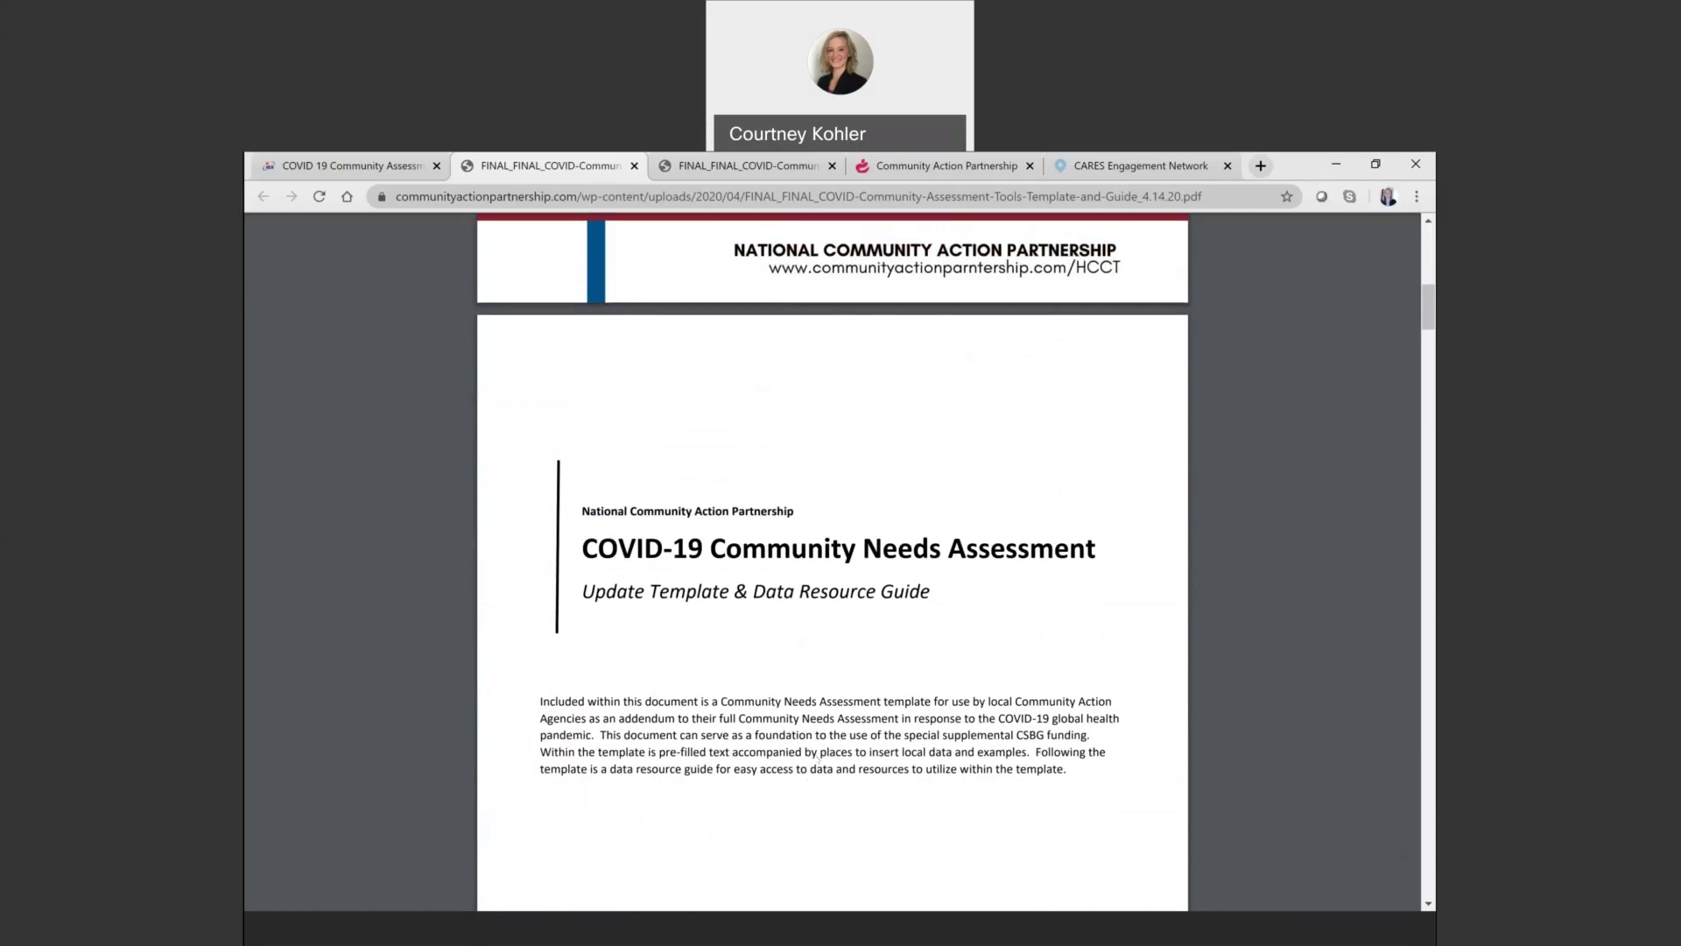
pyautogui.scroll(-3, 818, 758)
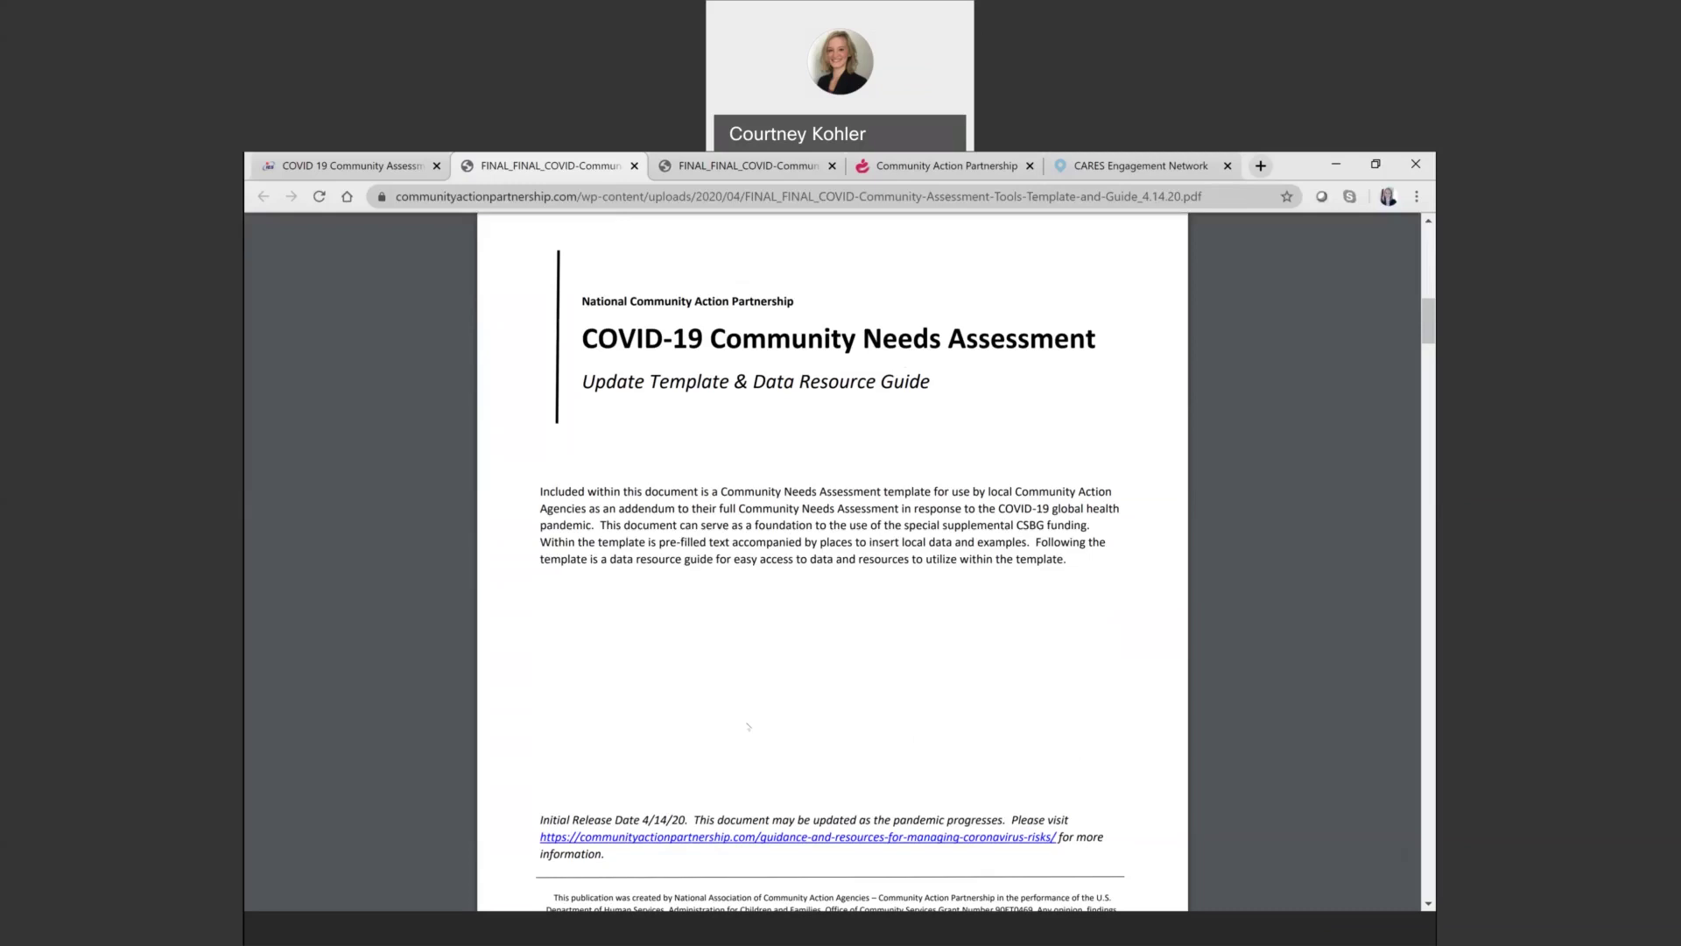
pyautogui.scroll(-1, 748, 726)
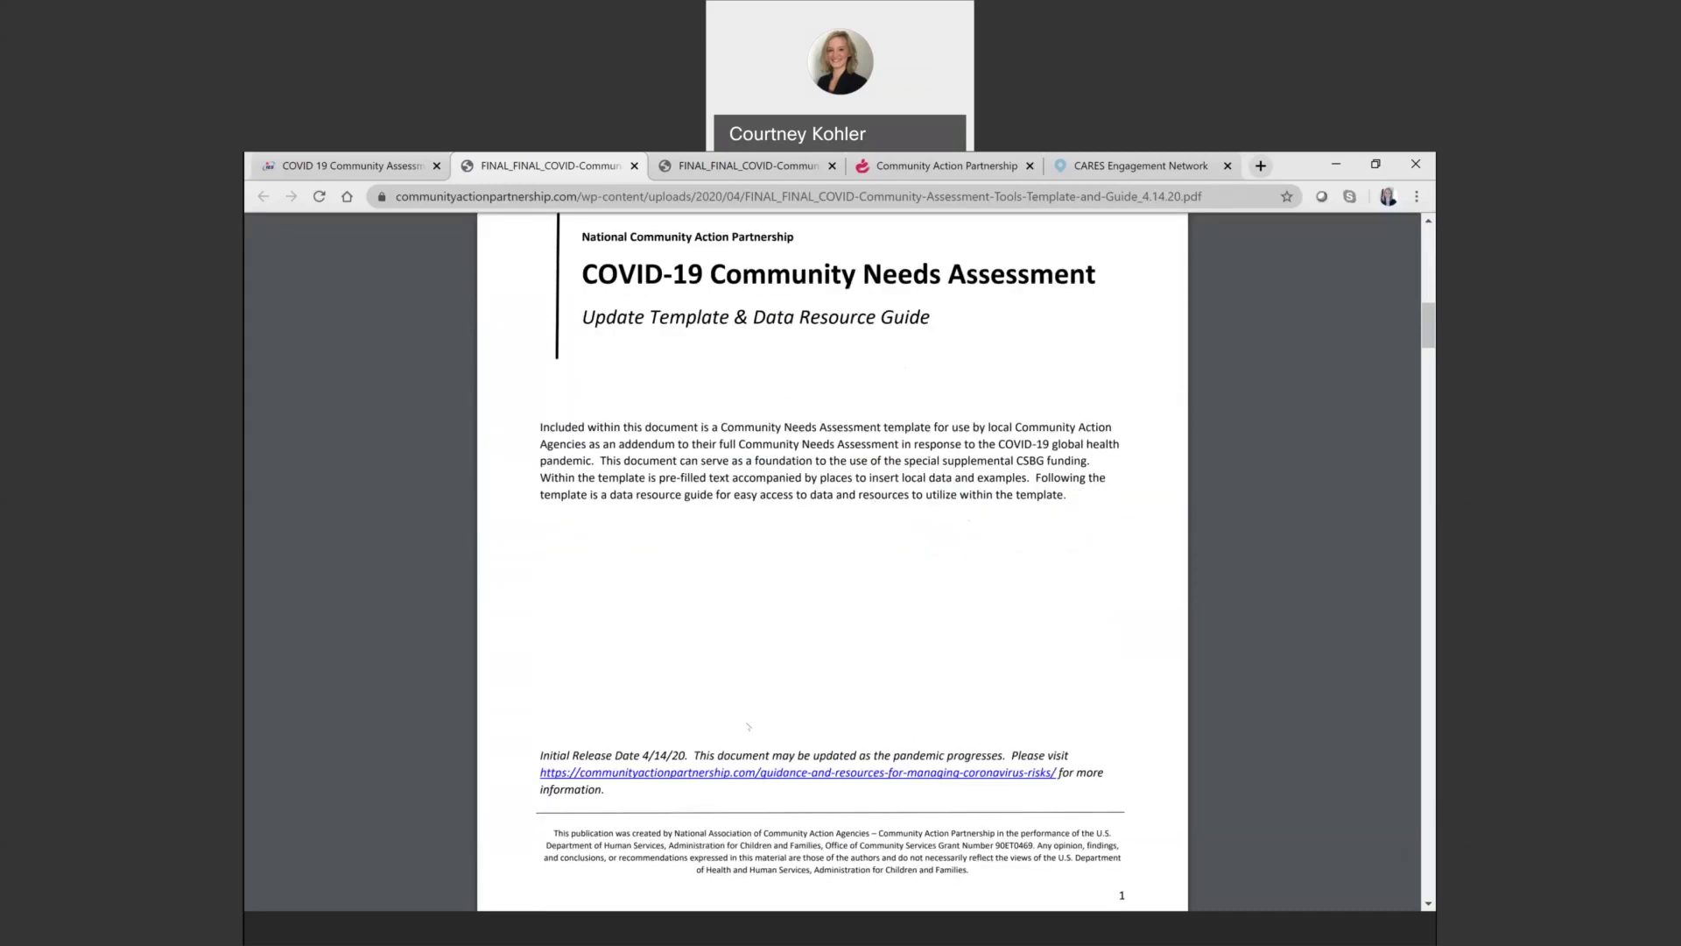
# - Examine the template's first page, including the agency logo and CAA name placeholders and the Background section
pyautogui.scroll(-5, 749, 726)
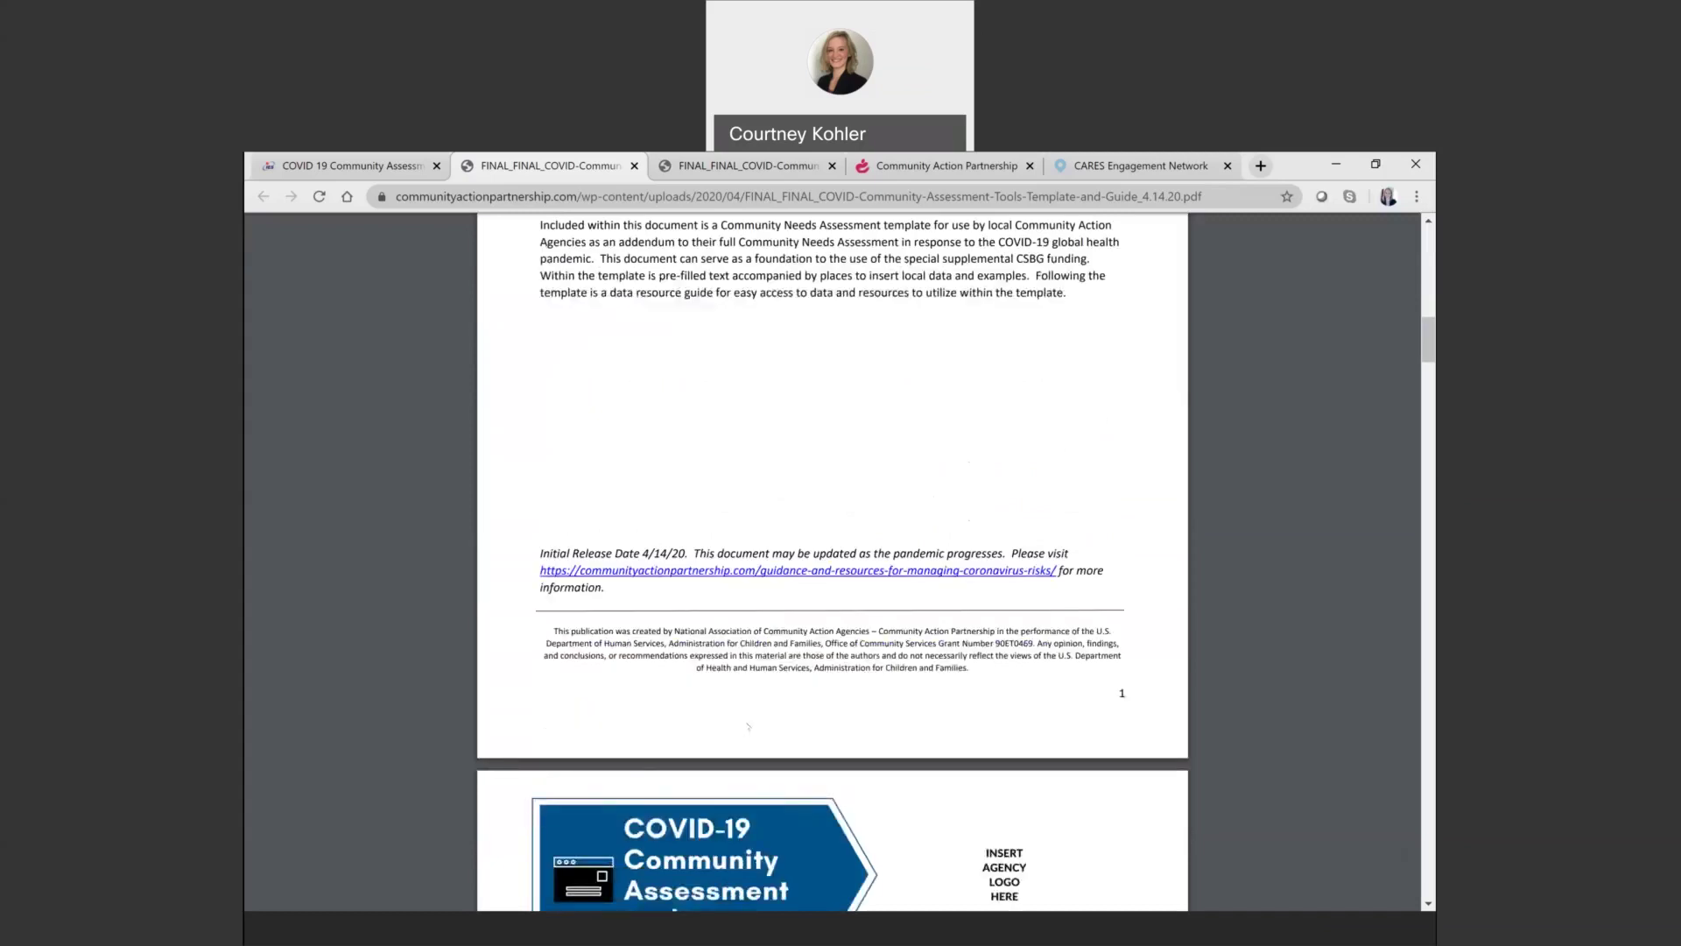
pyautogui.scroll(-1, 749, 726)
pyautogui.scroll(-2, 749, 726)
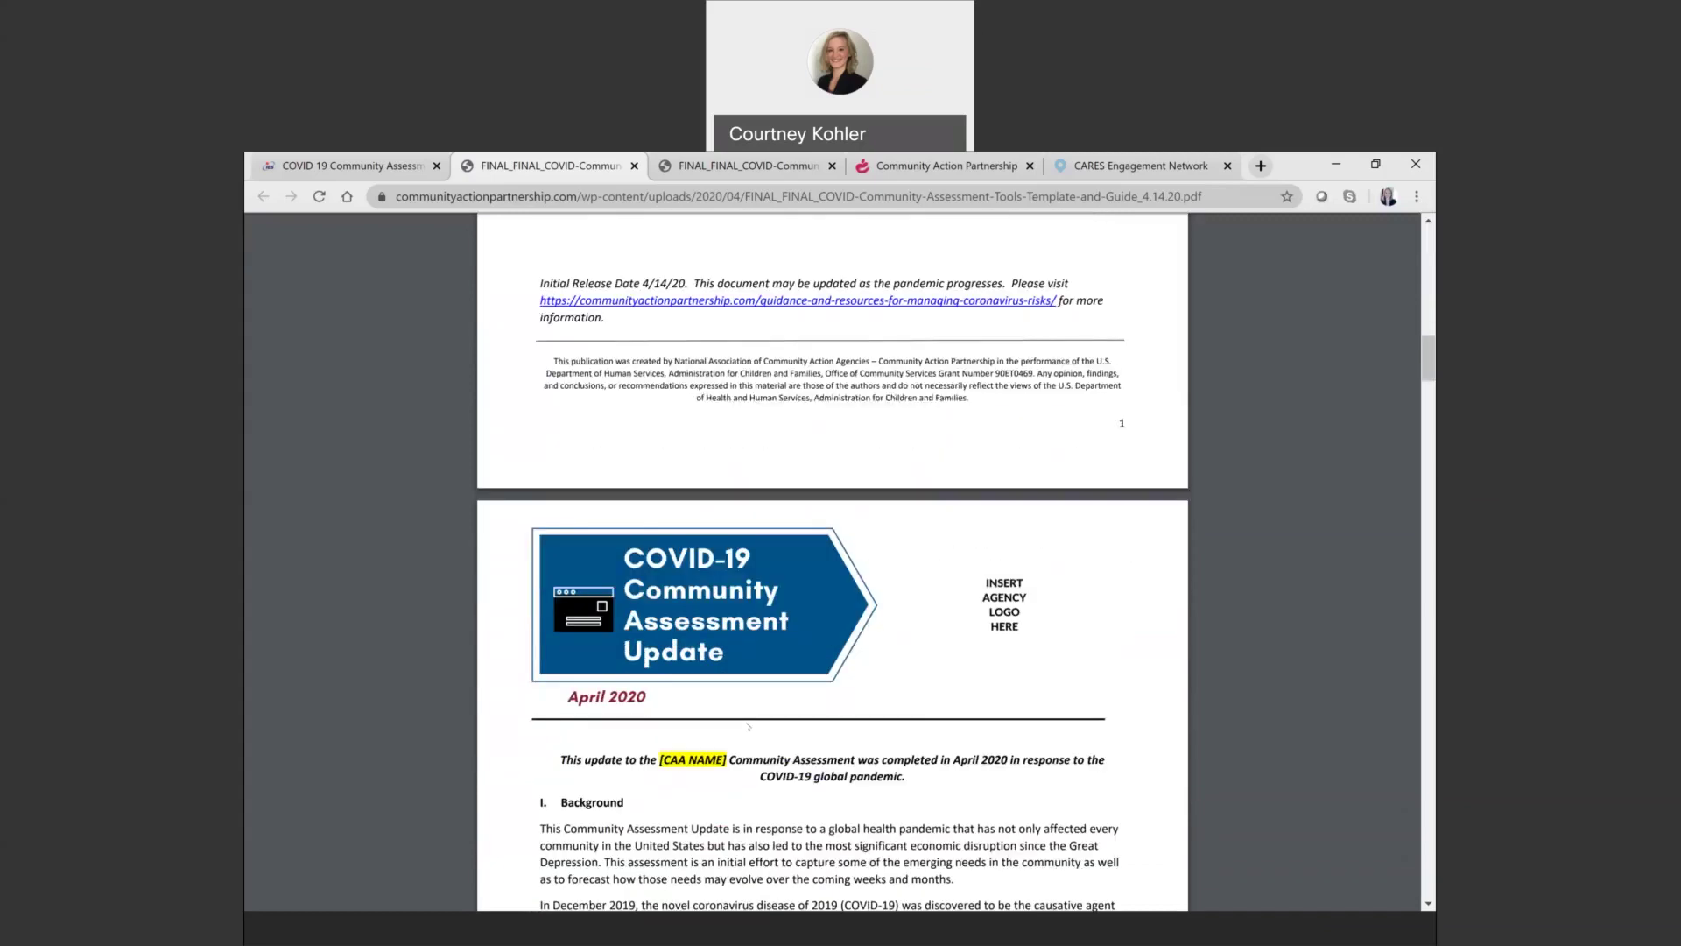
pyautogui.scroll(-3, 748, 726)
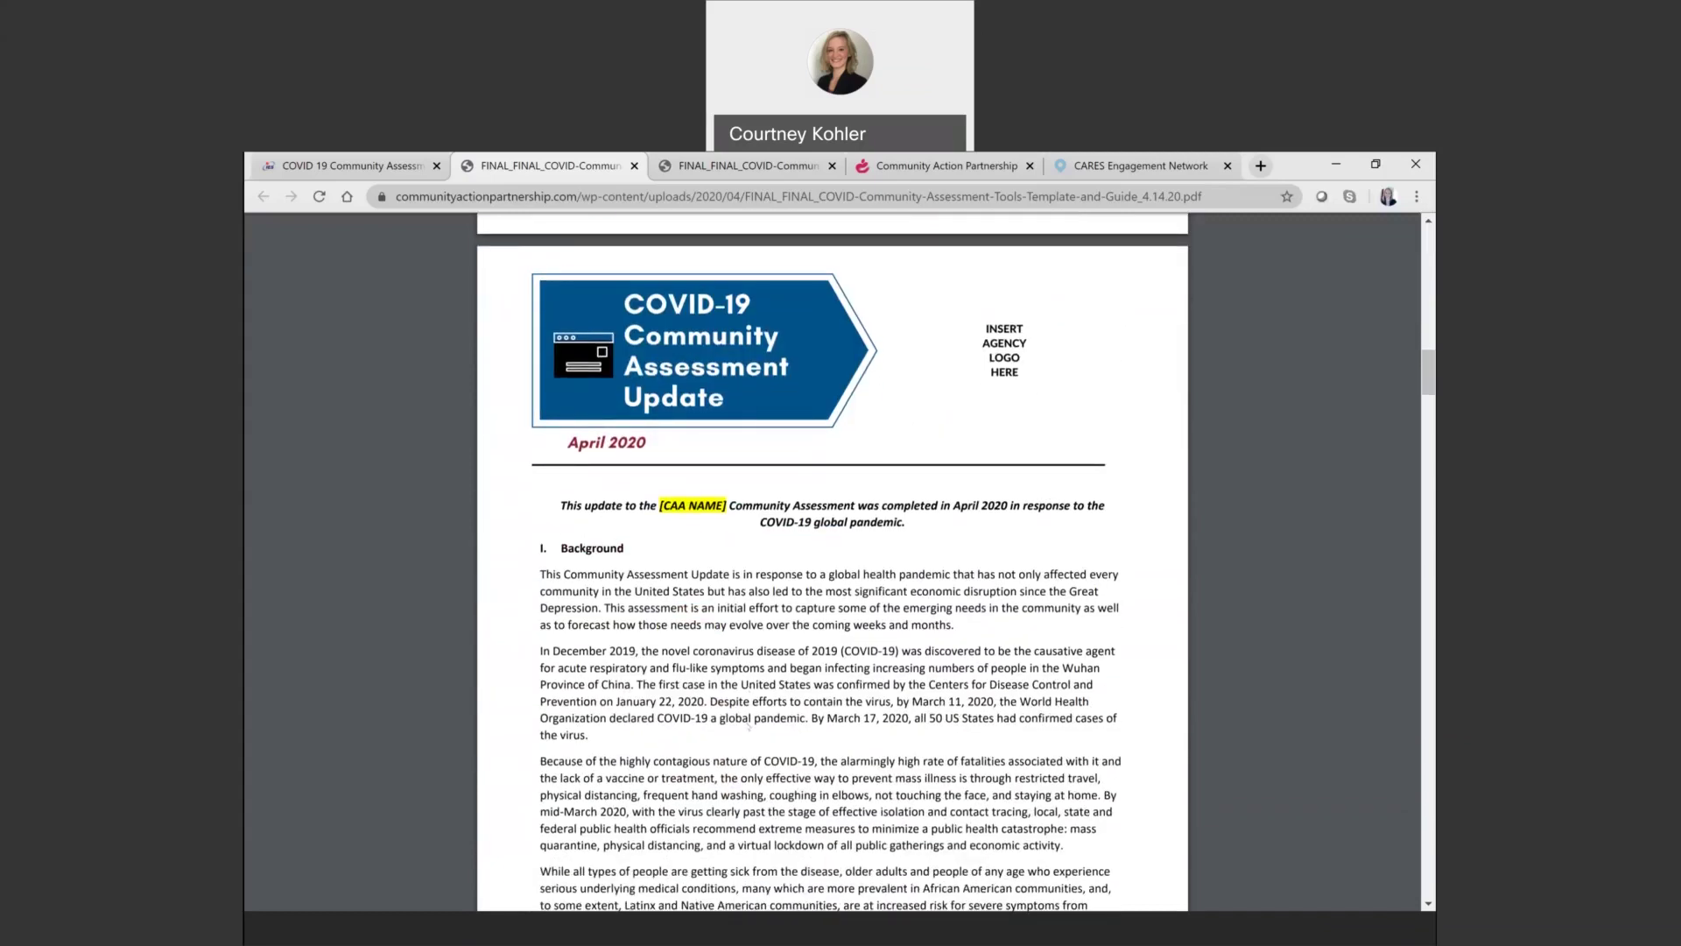
pyautogui.scroll(-1, 748, 726)
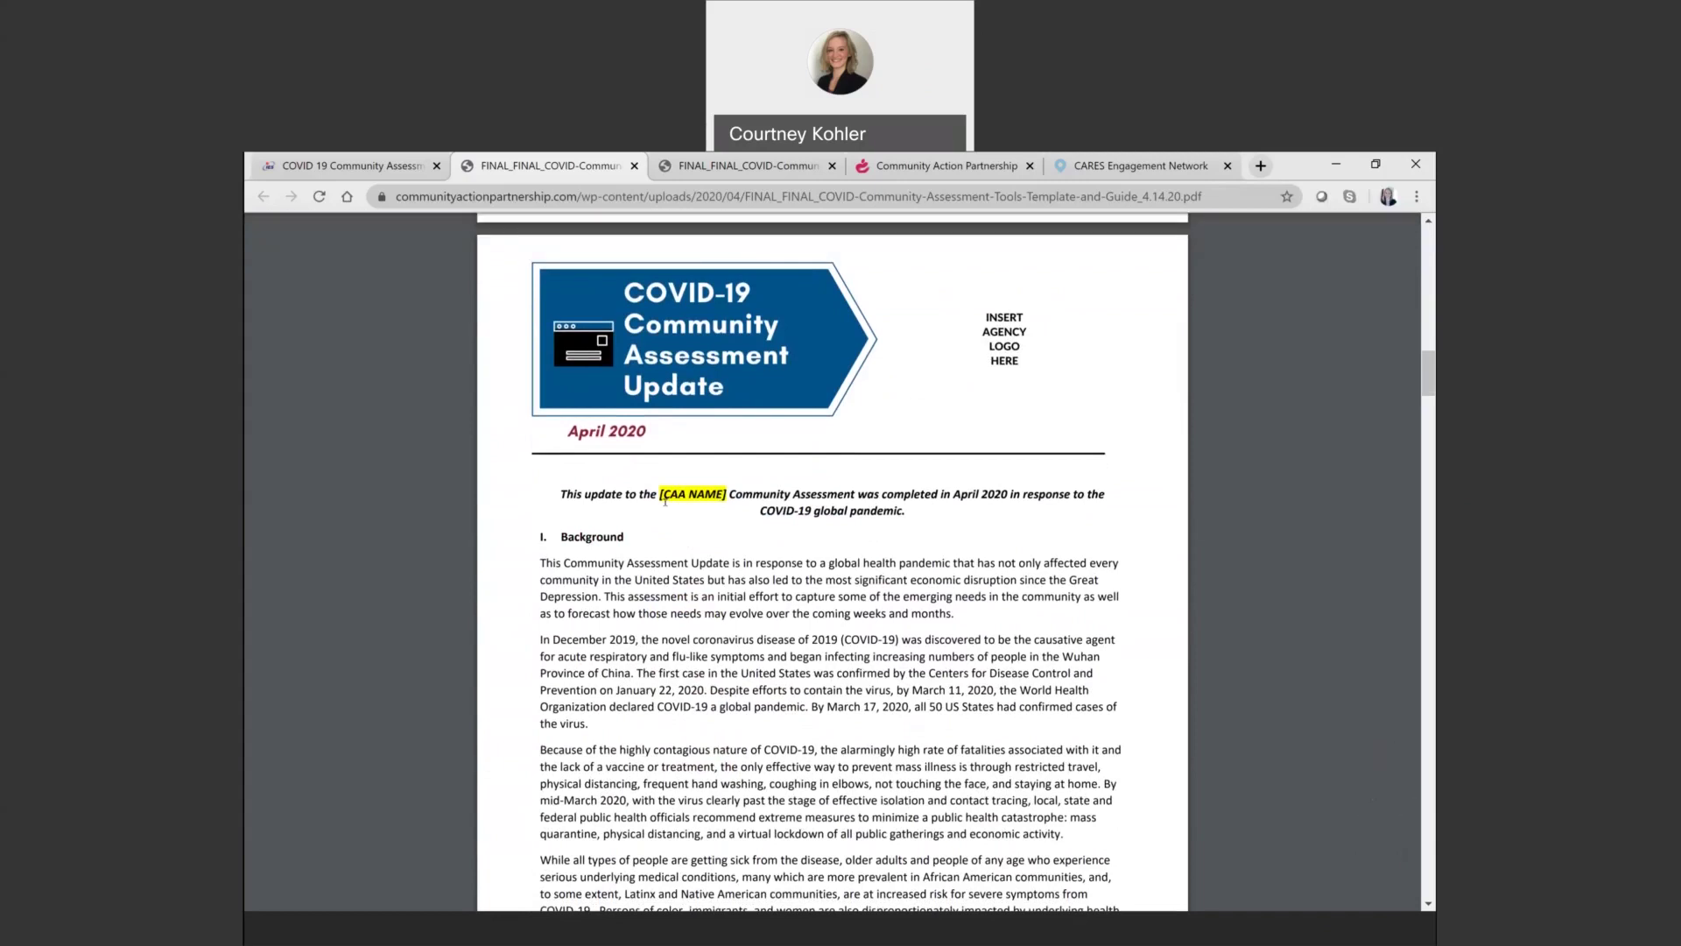
pyautogui.scroll(-2, 709, 602)
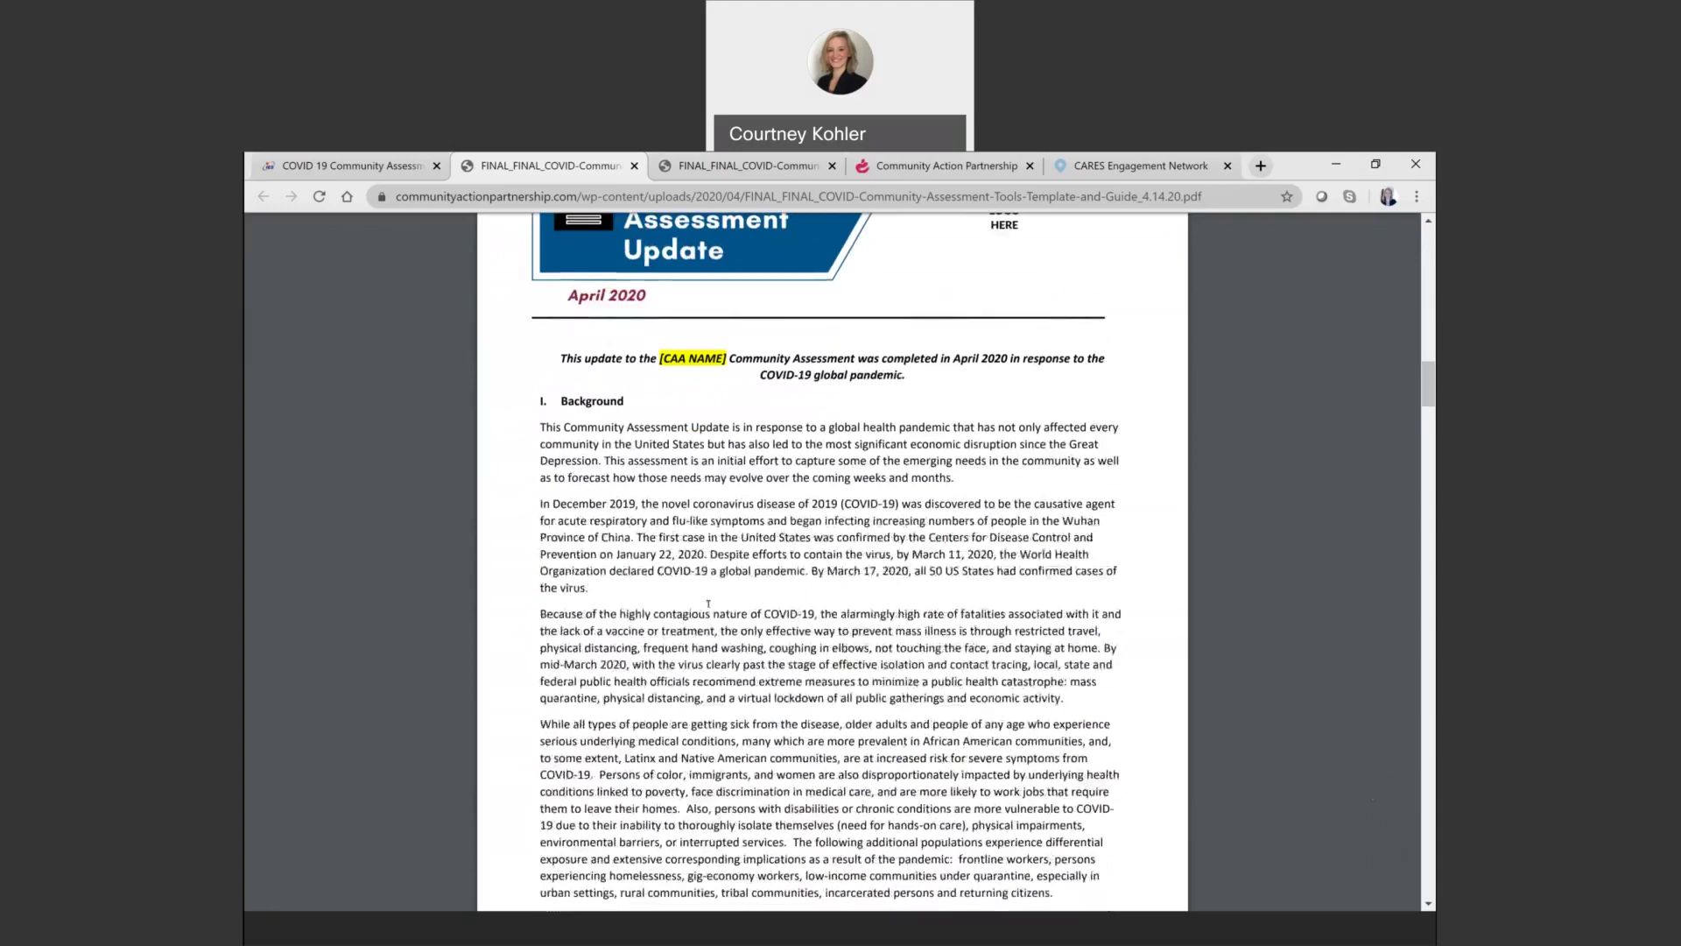
pyautogui.scroll(-2, 709, 603)
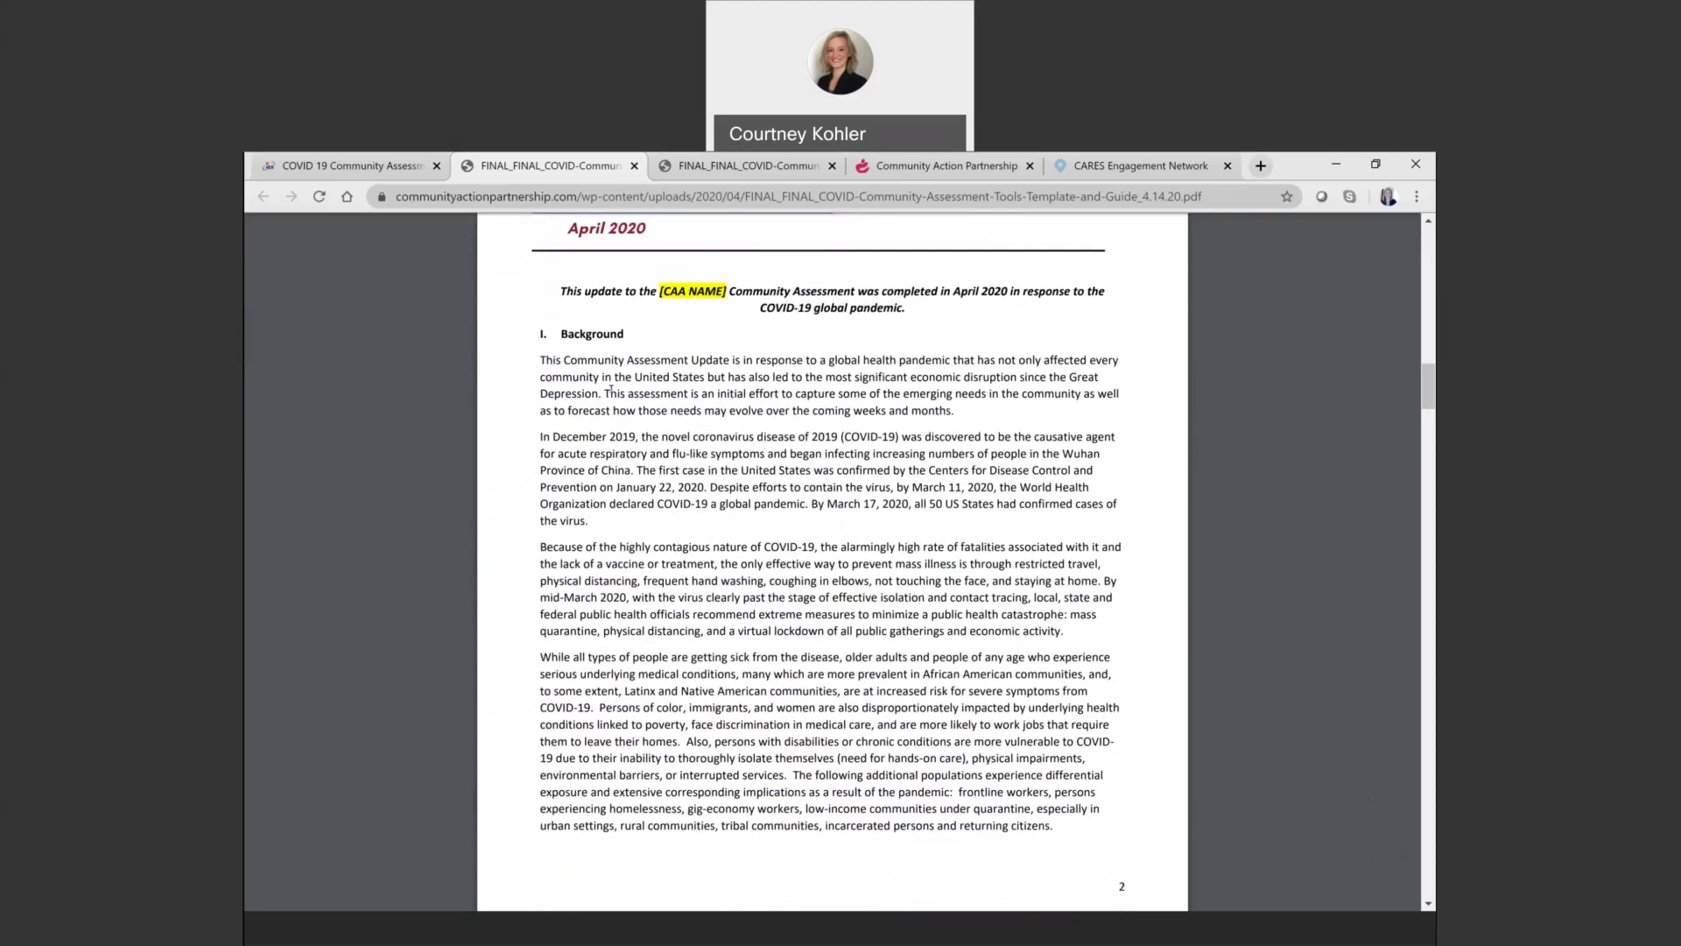
pyautogui.scroll(-2, 804, 726)
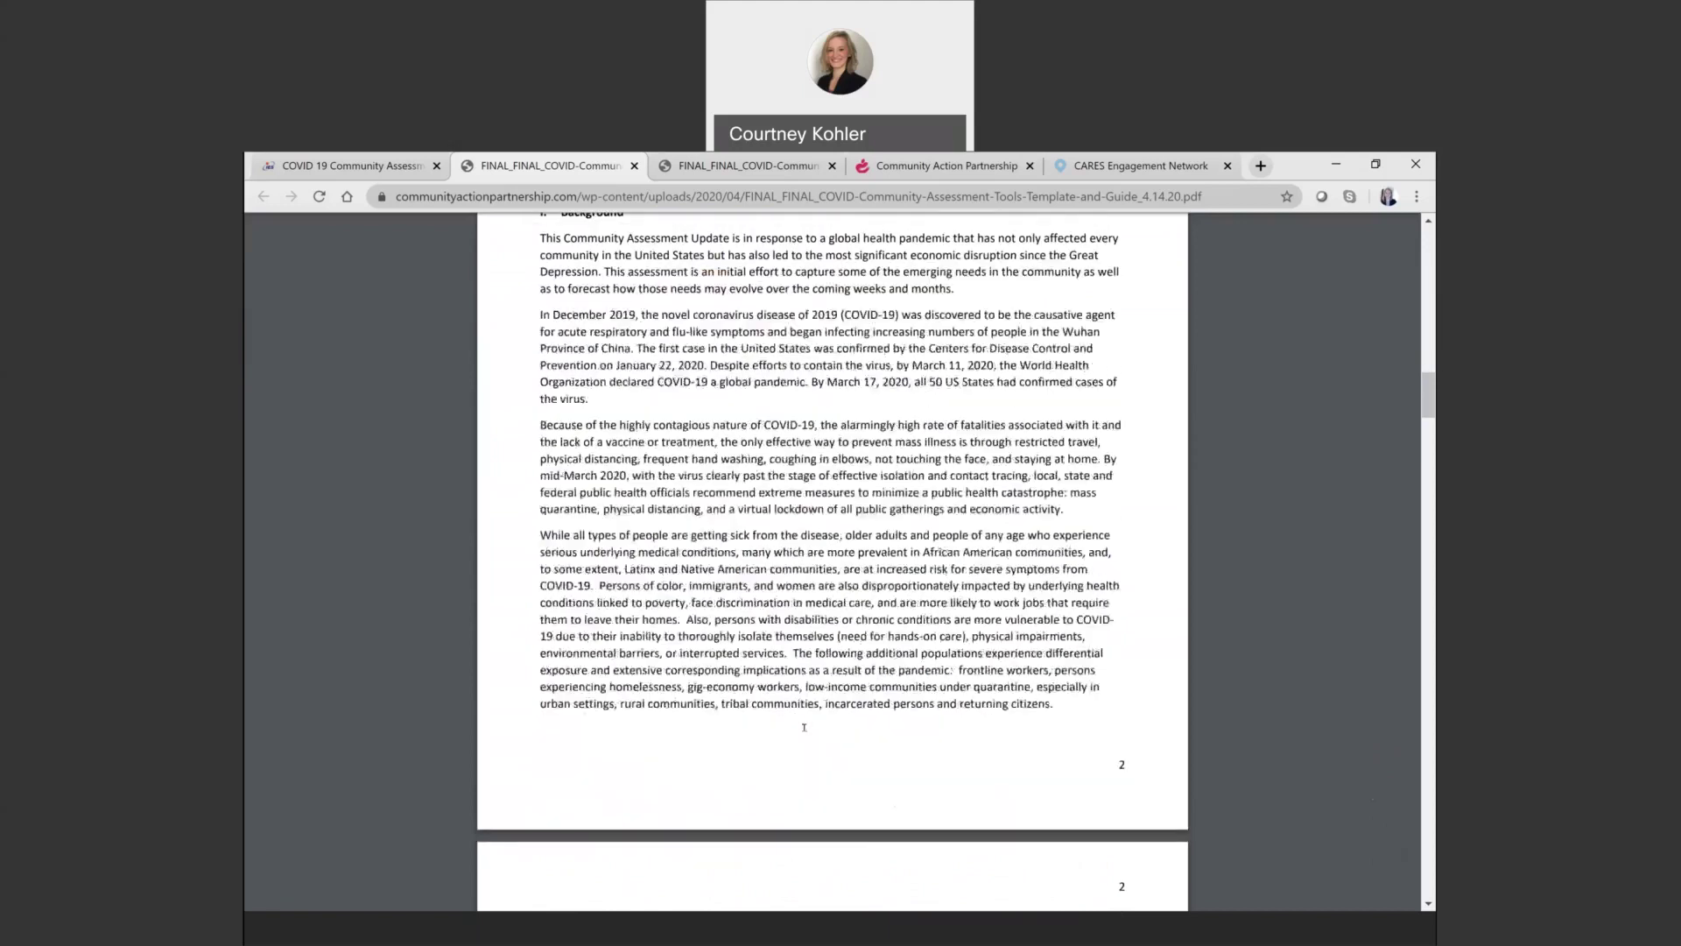
# - Examine the community definition, the Local public health response section and the start of Immediate impacts on the community
pyautogui.scroll(-4, 803, 727)
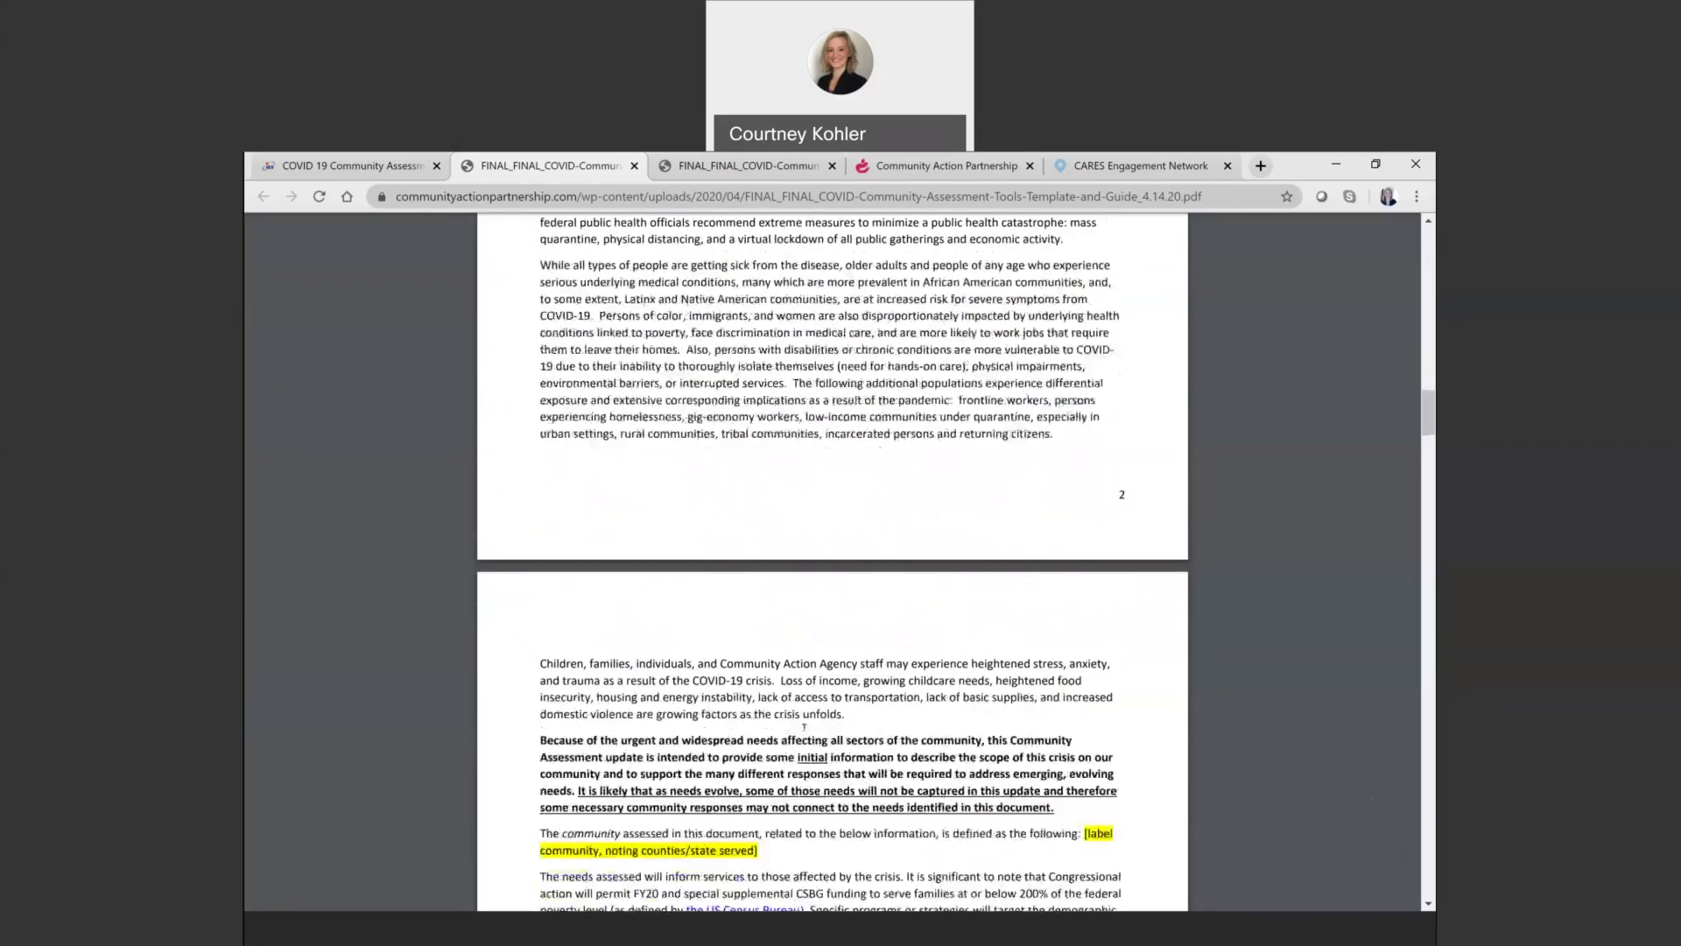
pyautogui.scroll(-1, 803, 726)
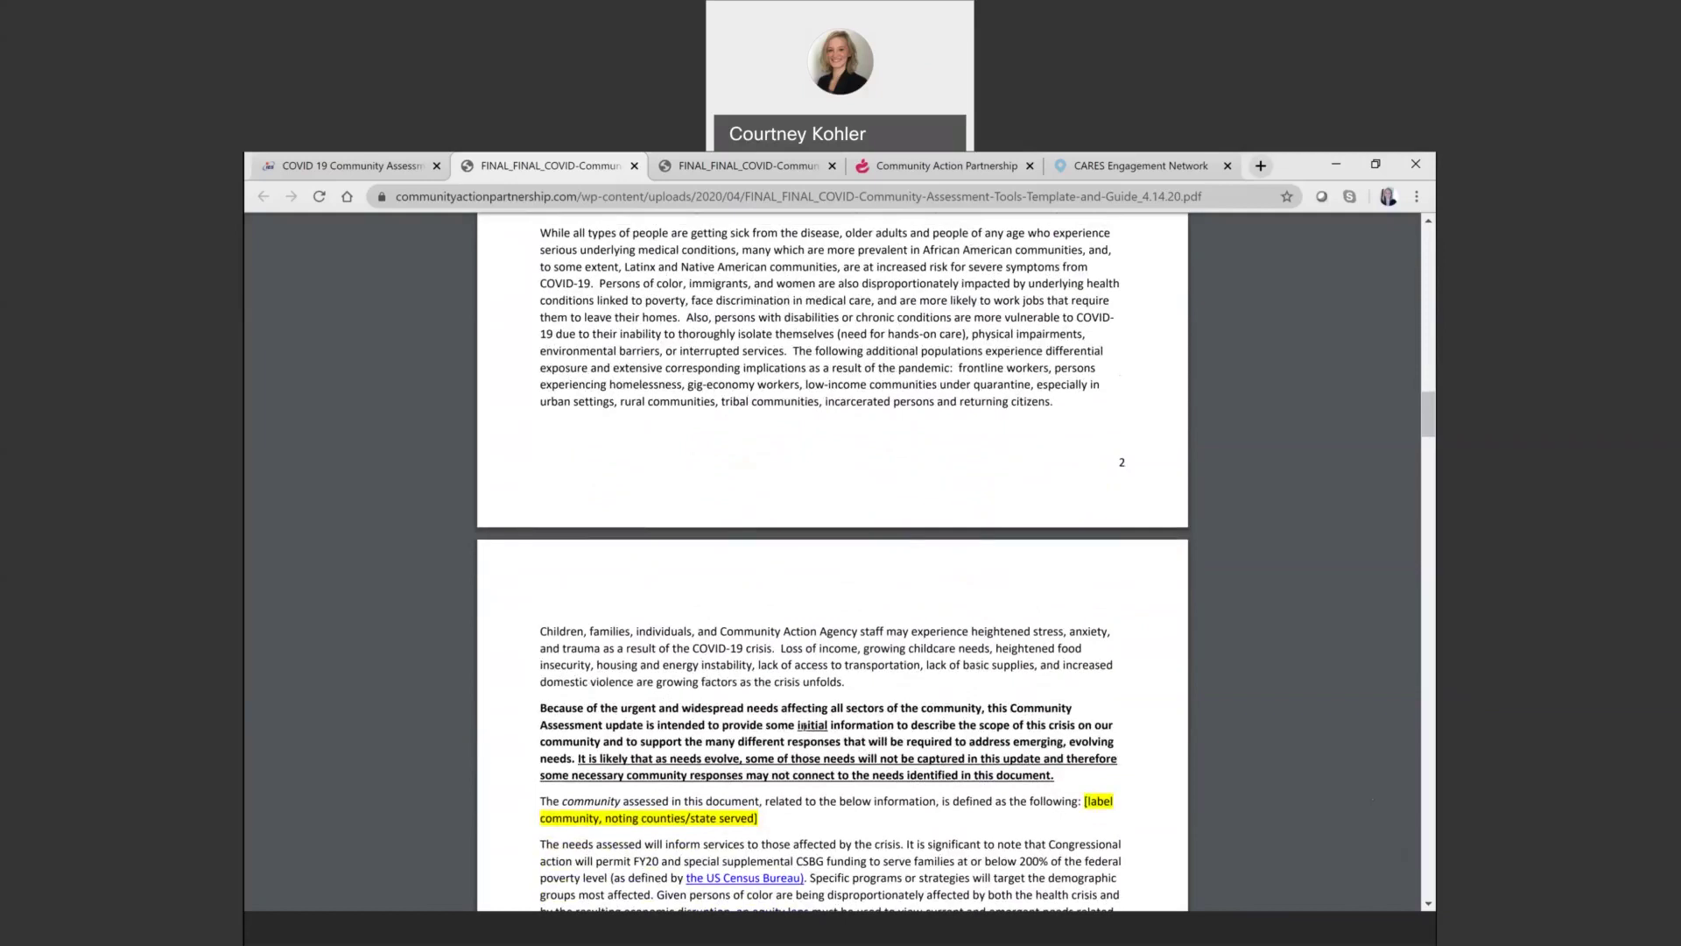
pyautogui.scroll(-4, 881, 689)
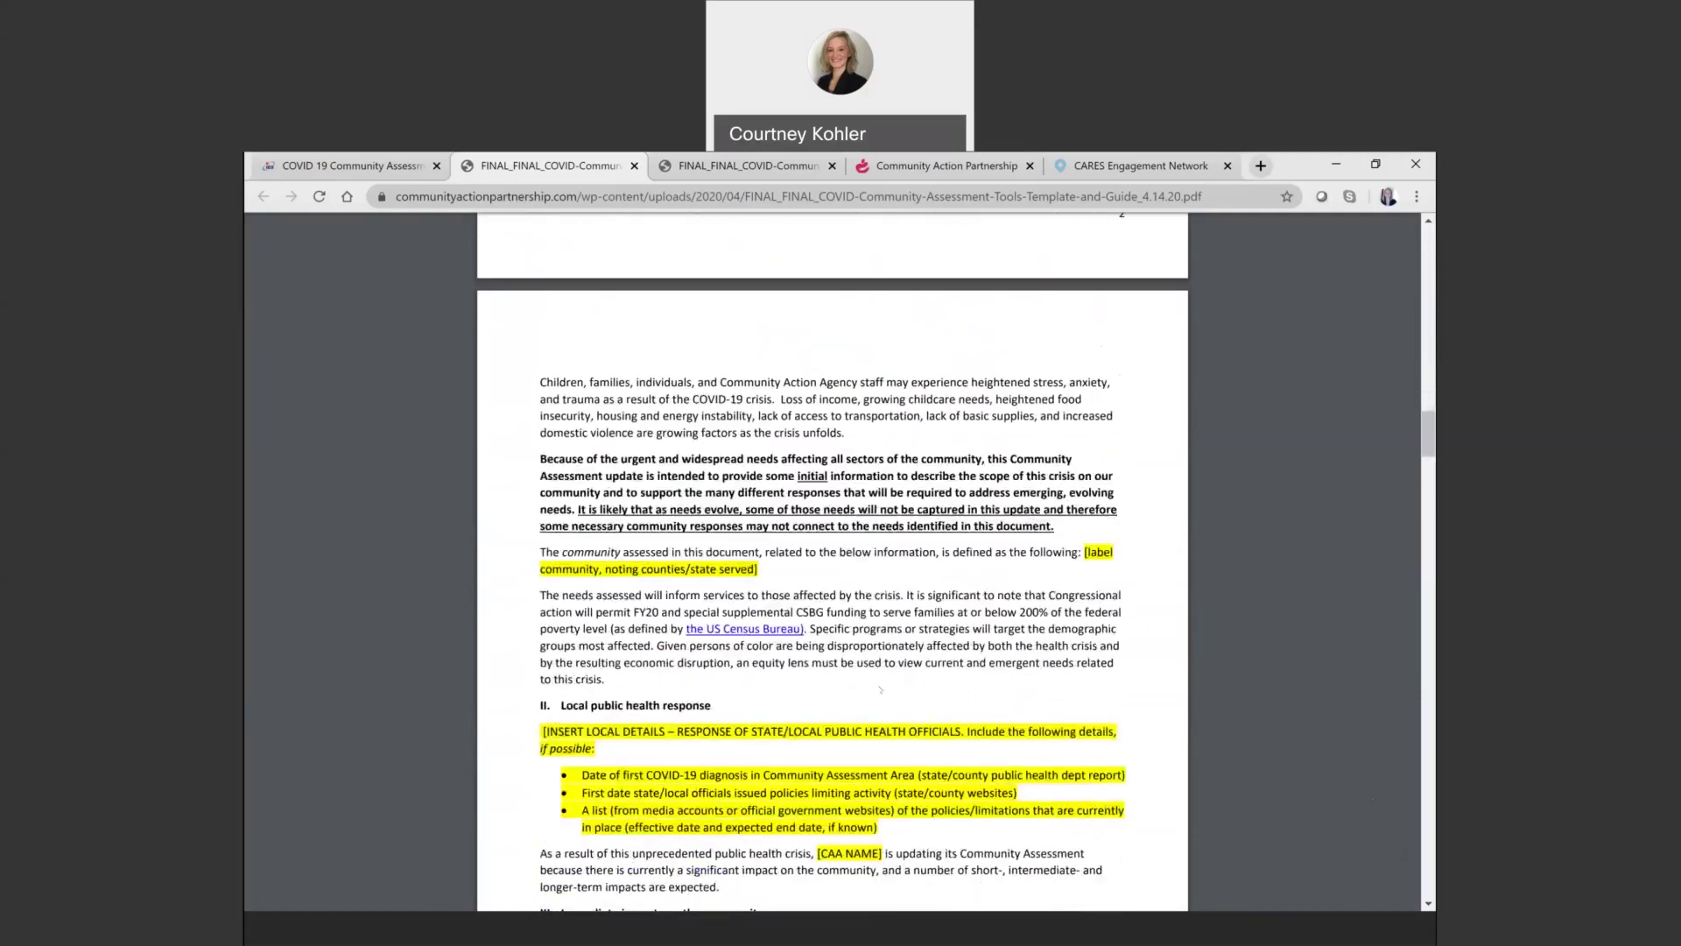
pyautogui.scroll(-3, 881, 689)
pyautogui.scroll(-1, 881, 689)
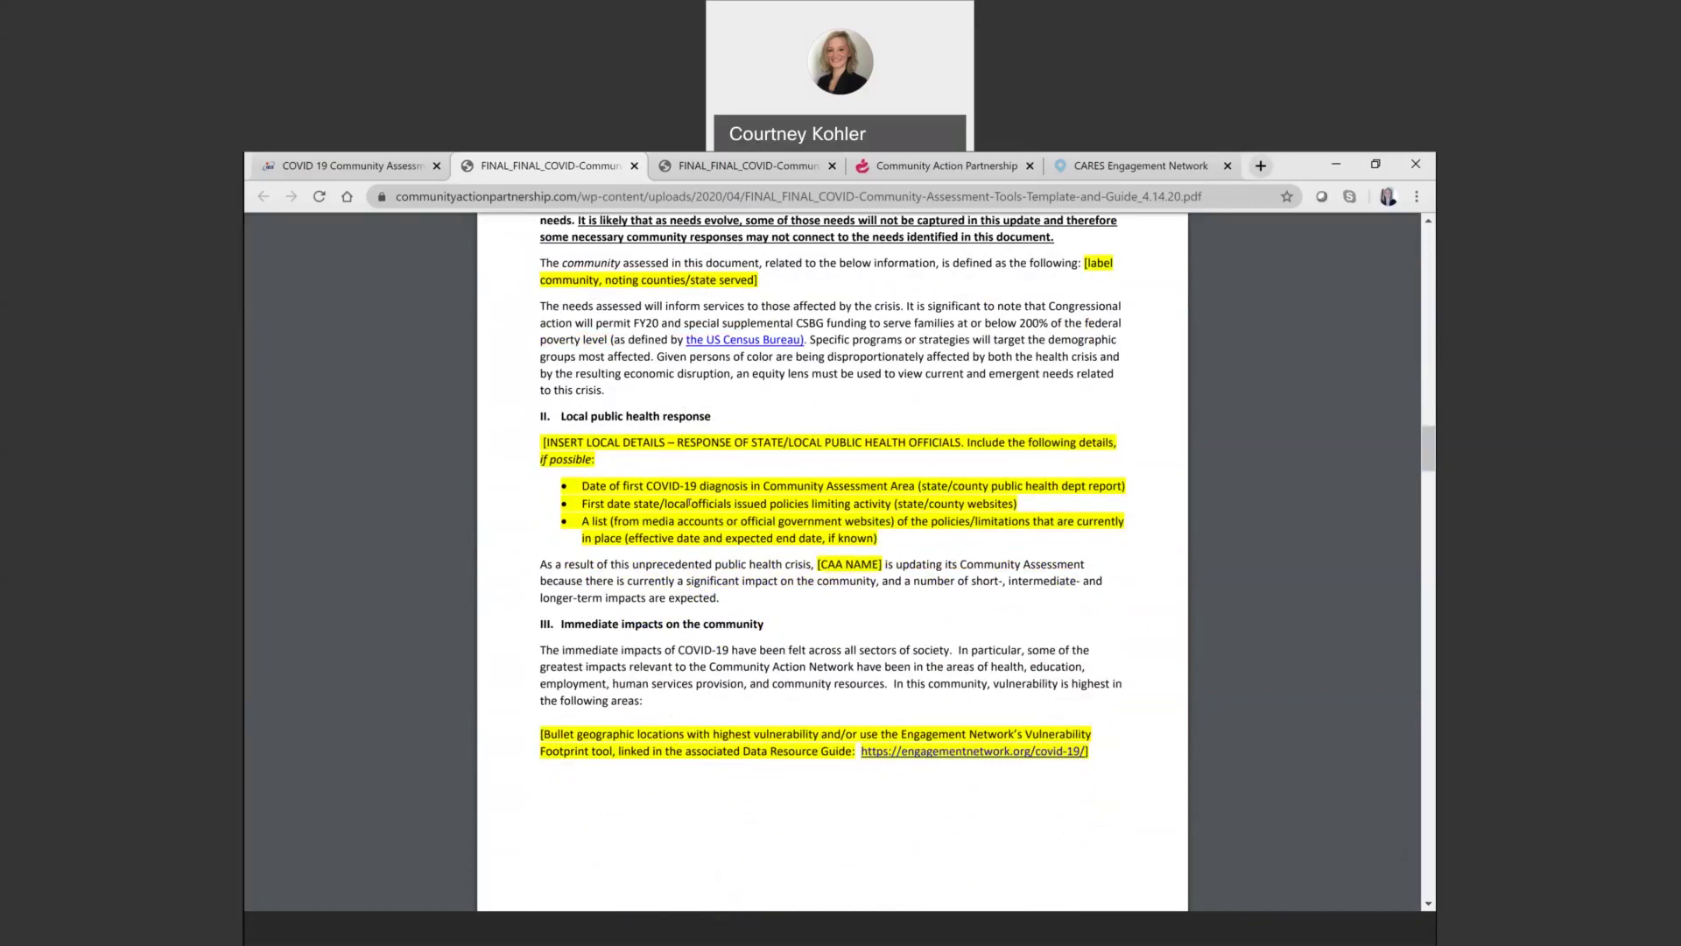
pyautogui.scroll(-5, 784, 670)
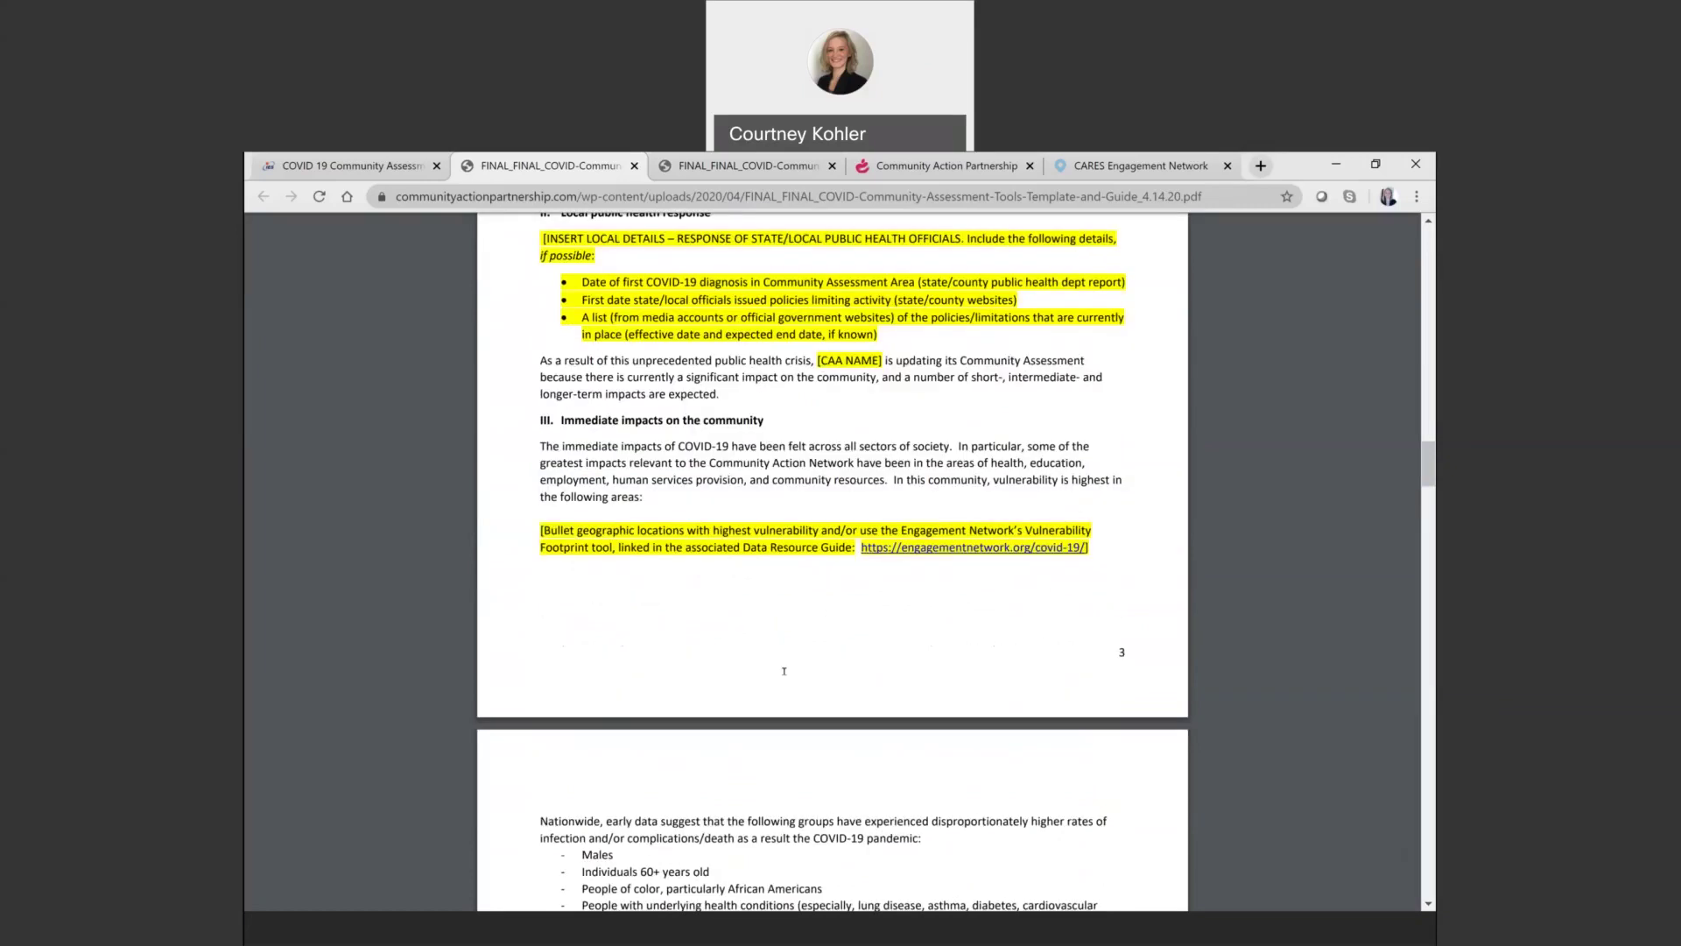
# - Read through the health, employment, educational, human services and community resource impacts and their placeholders for local data
pyautogui.scroll(-3, 783, 670)
pyautogui.scroll(-2, 784, 671)
pyautogui.scroll(-2, 784, 670)
pyautogui.scroll(-1, 784, 671)
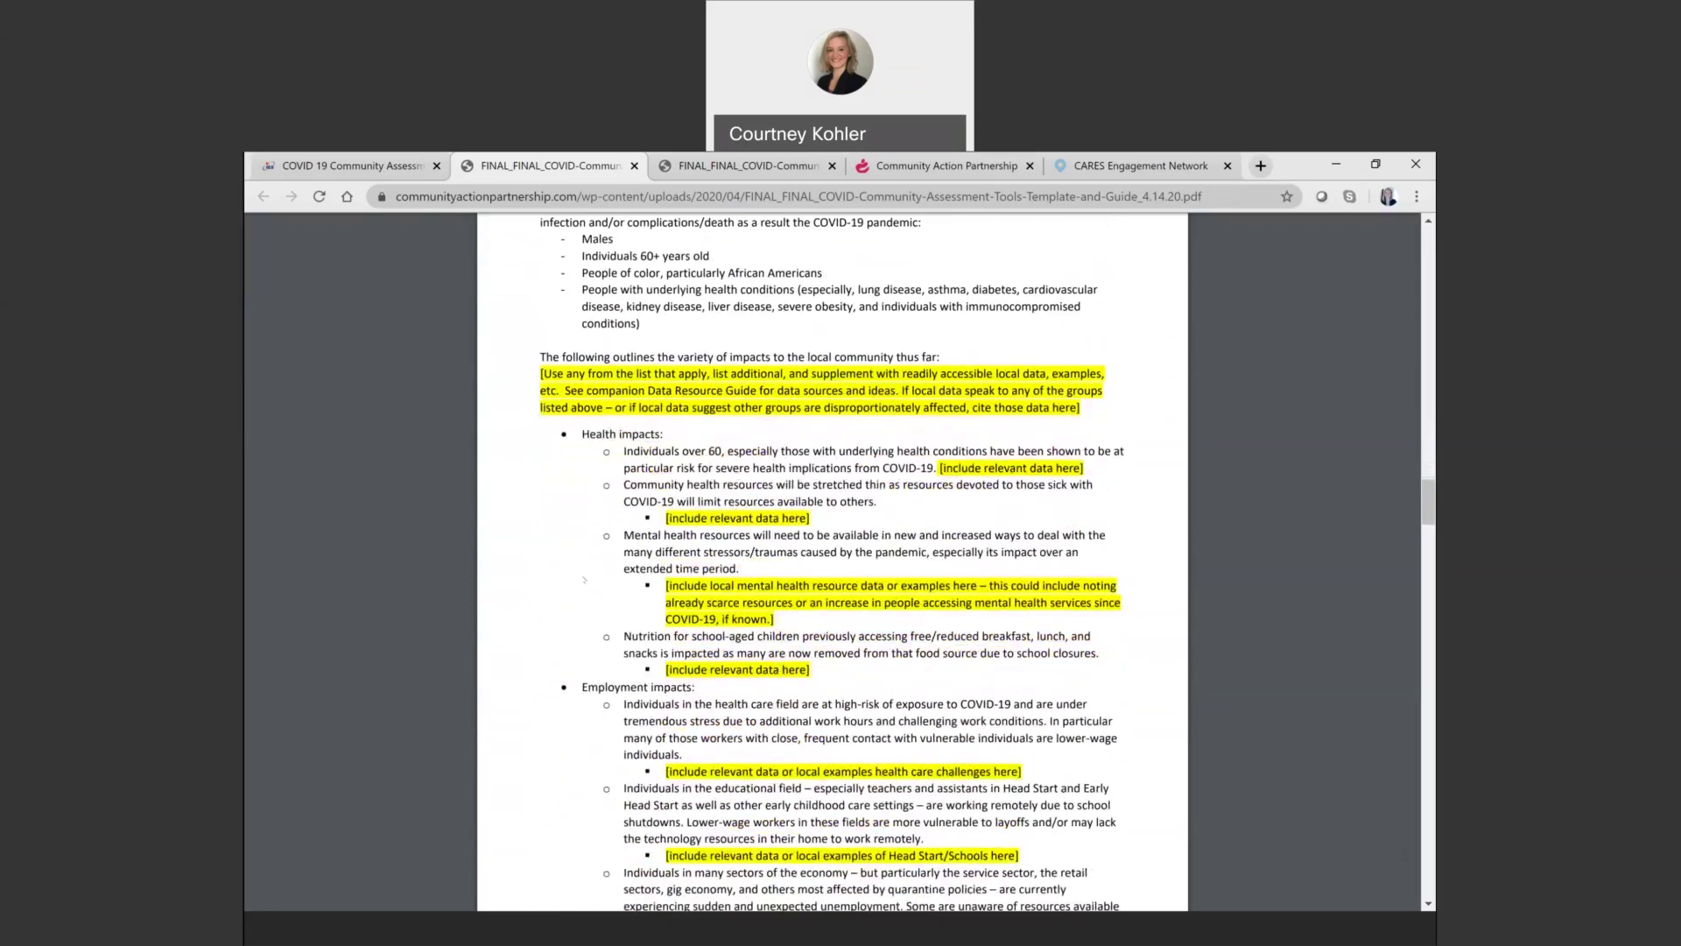
pyautogui.scroll(-6, 584, 580)
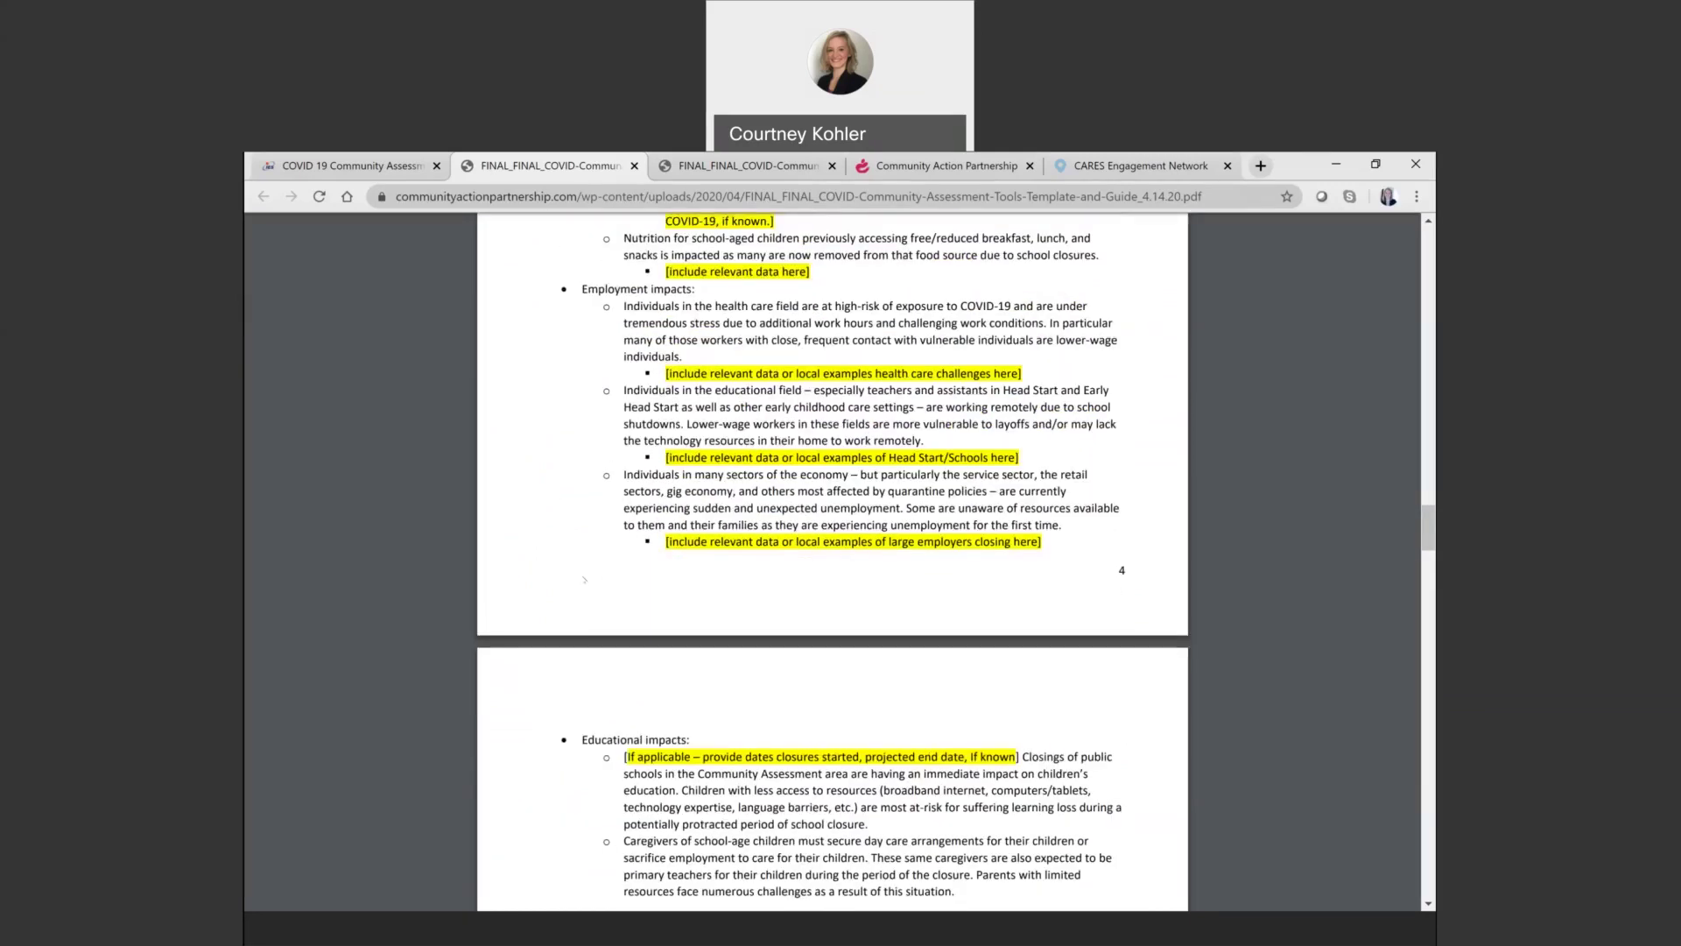
pyautogui.scroll(-3, 584, 579)
pyautogui.scroll(-2, 584, 579)
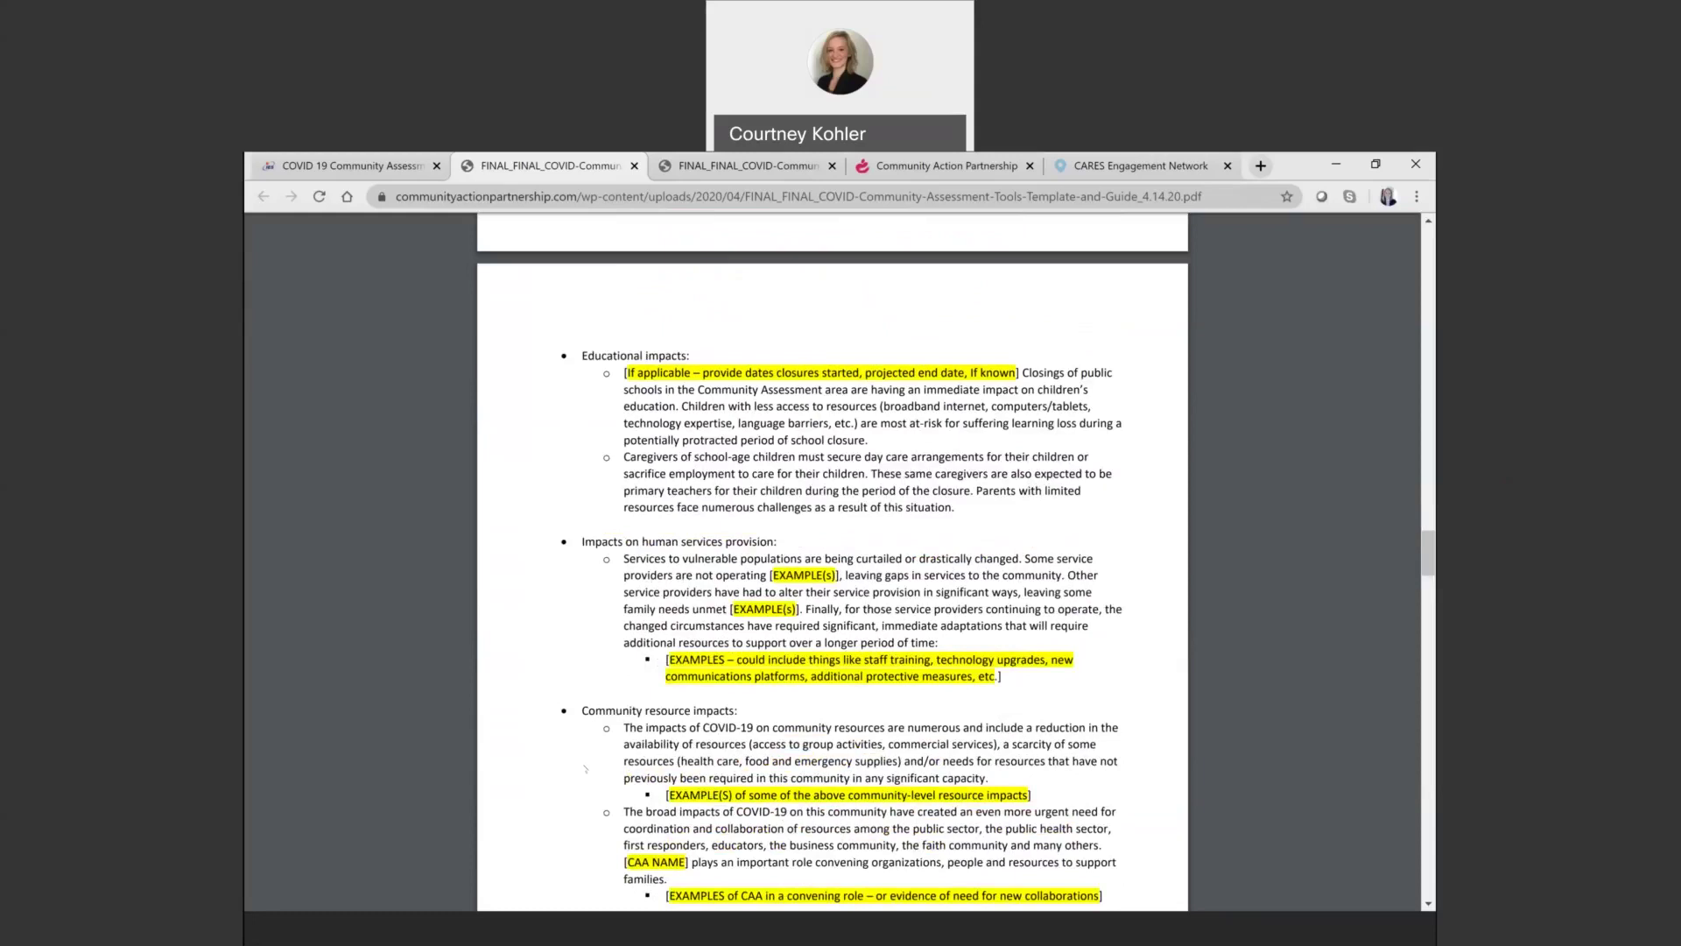
pyautogui.scroll(-1, 585, 769)
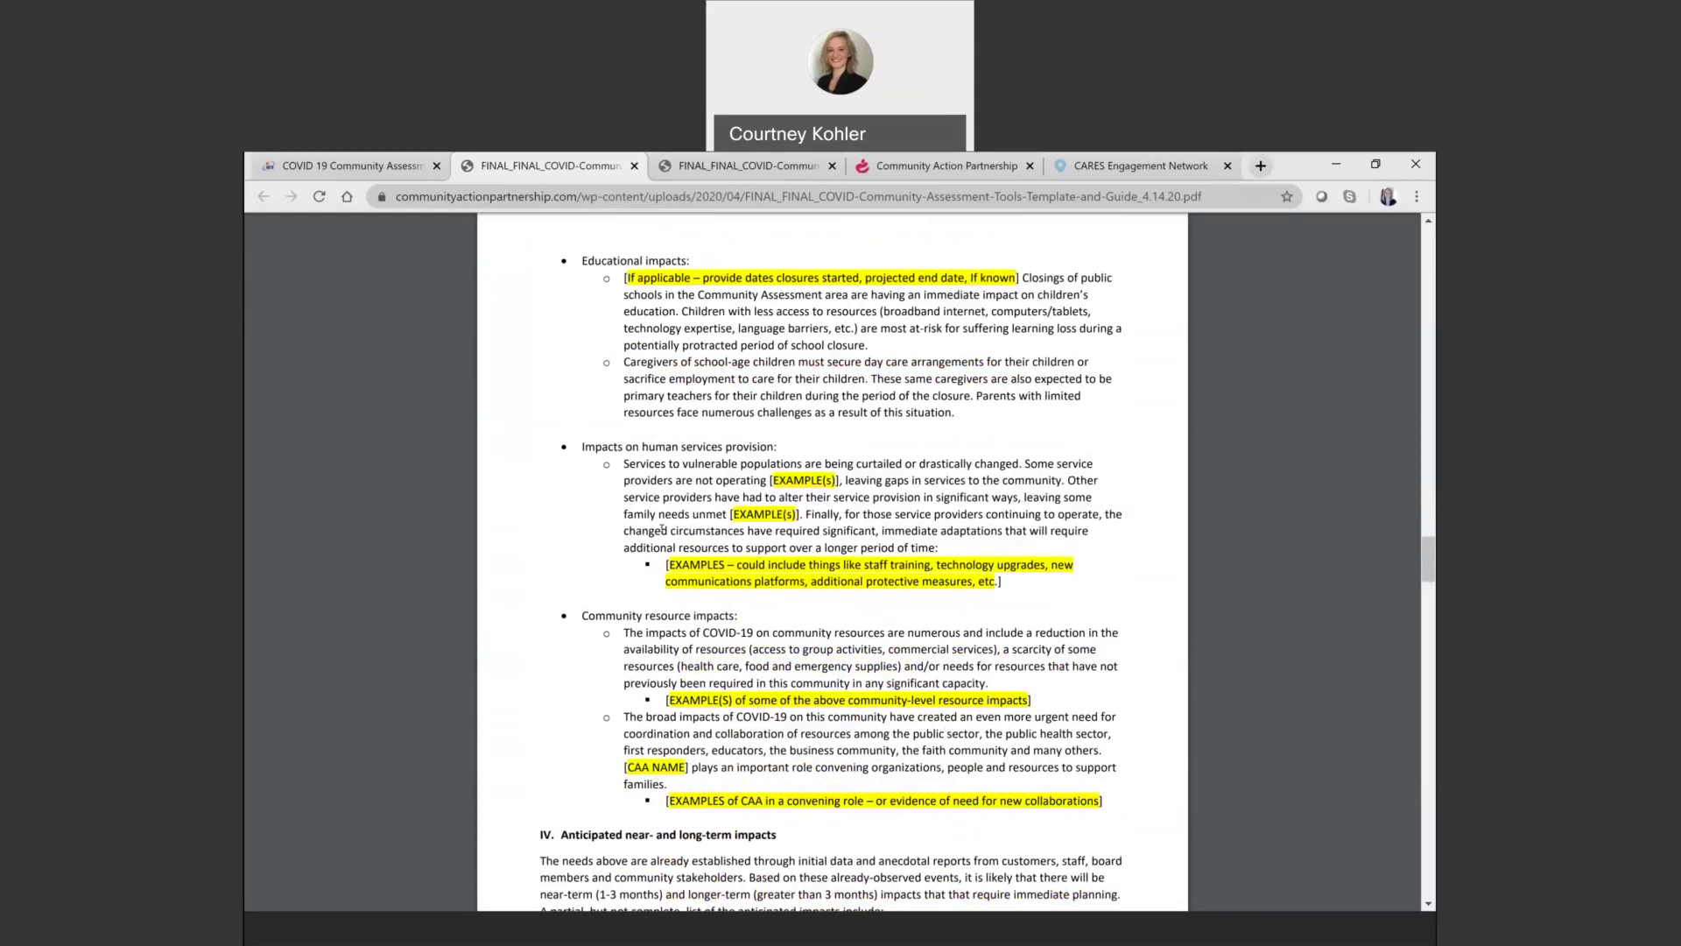
# - Read the Anticipated near- and long-term impacts, Addressing Equity Implications and Conclusion sections with their example placeholders
pyautogui.scroll(-4, 661, 515)
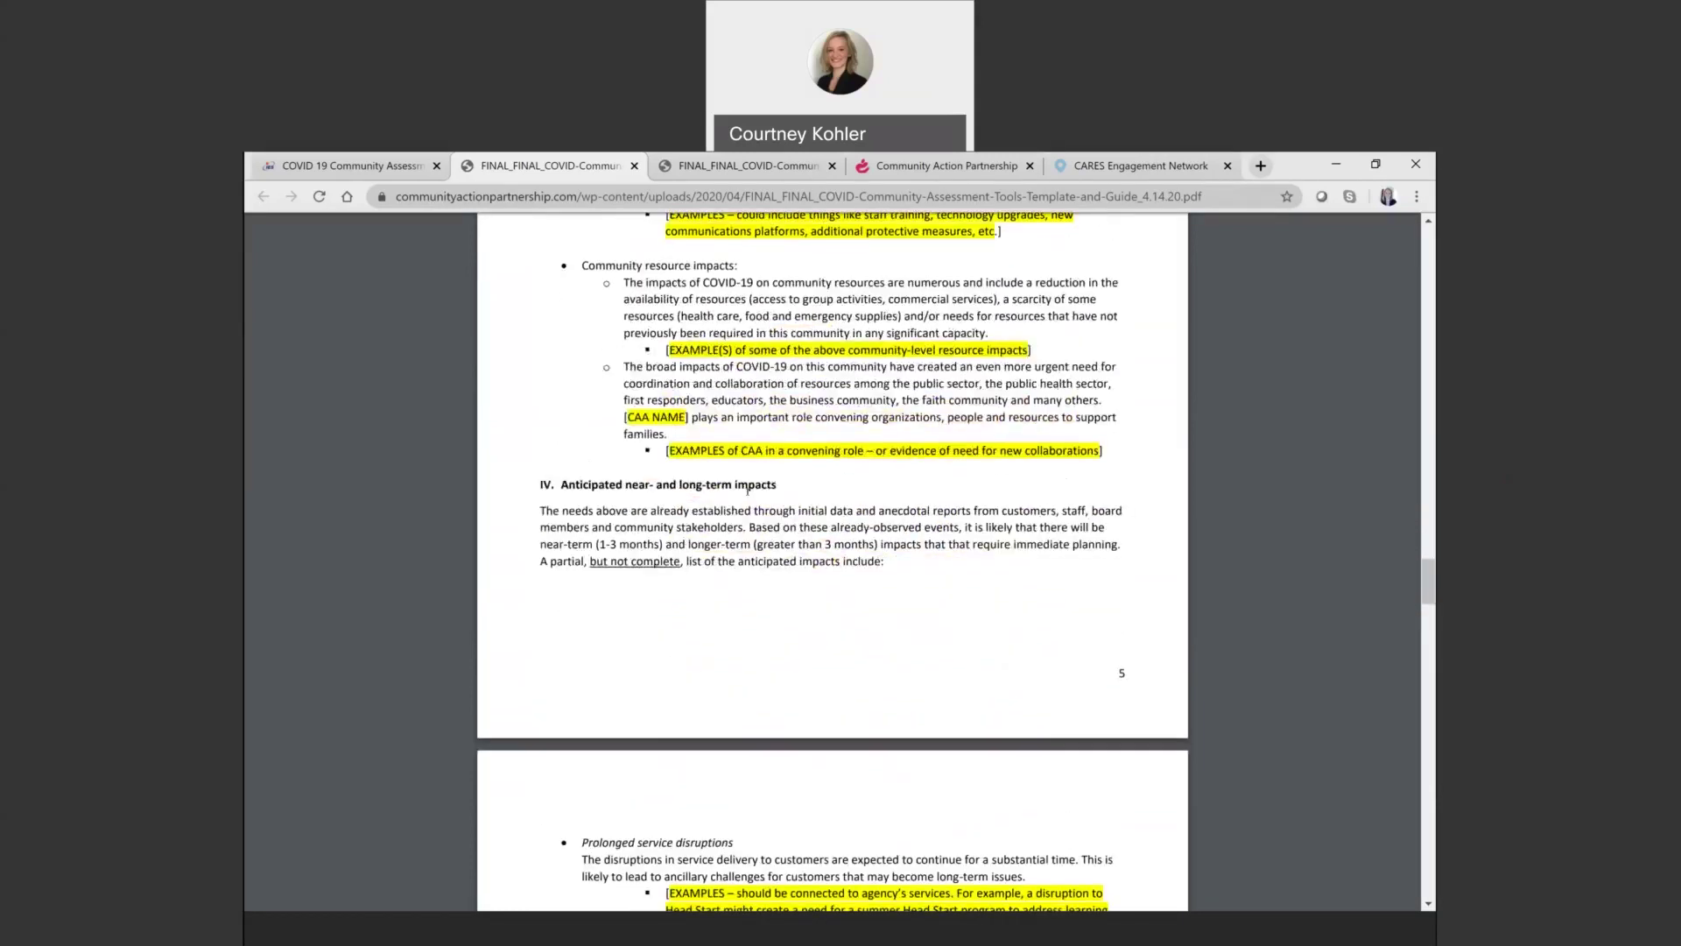
pyautogui.scroll(-2, 697, 670)
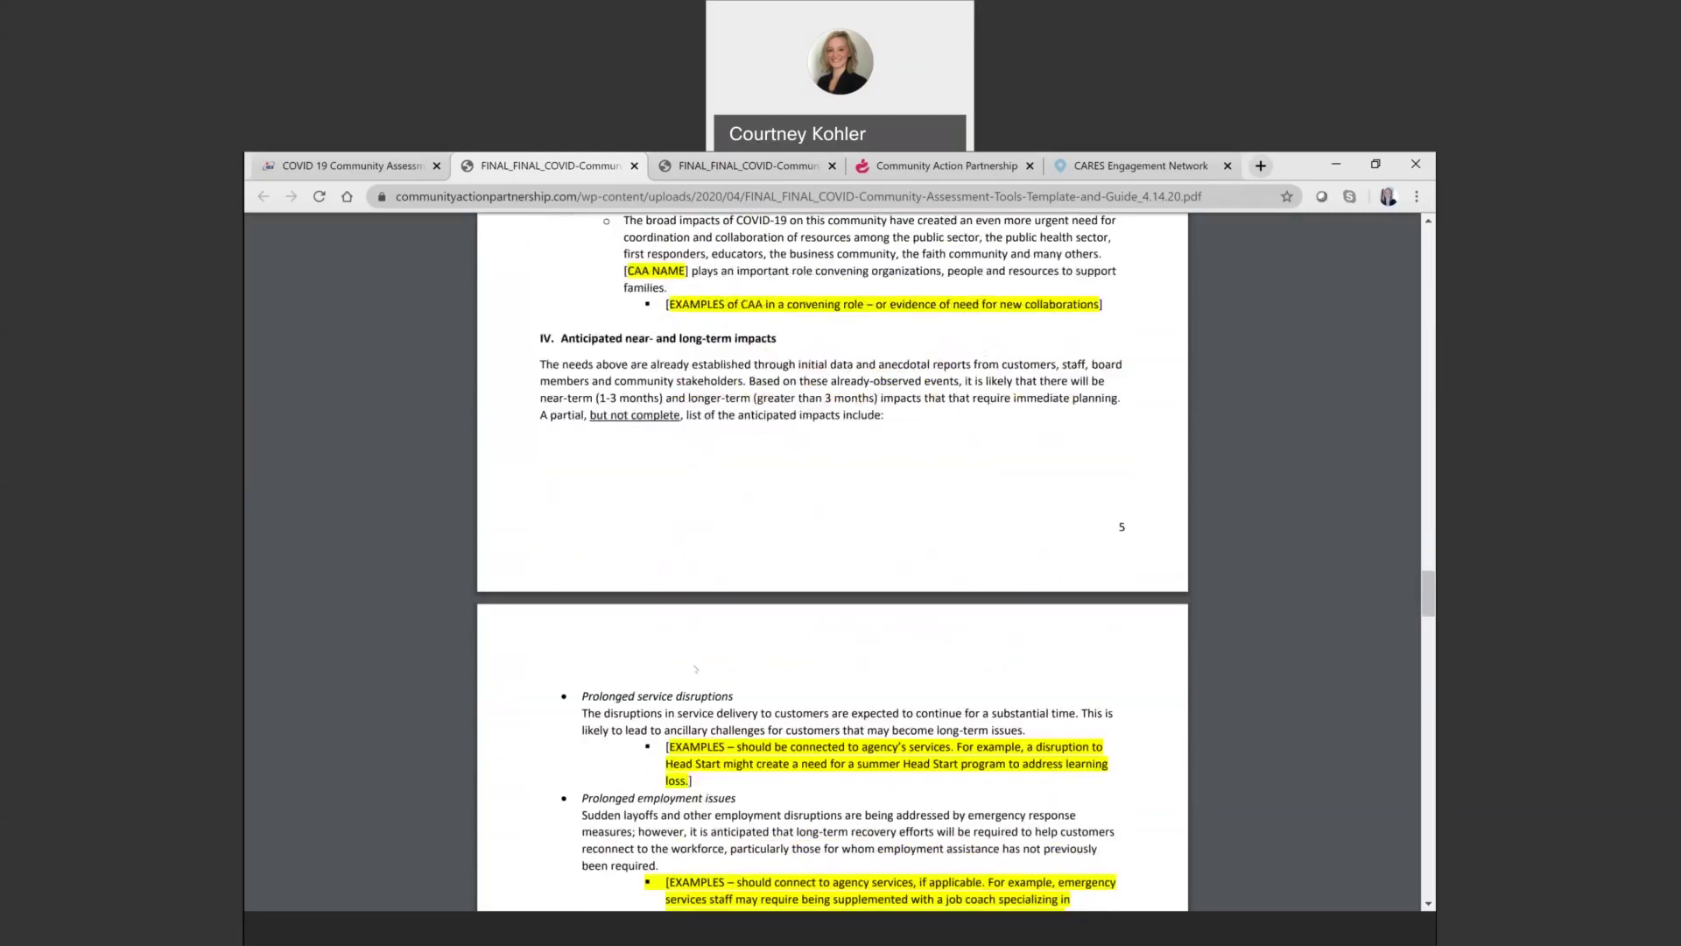
pyautogui.scroll(-3, 696, 669)
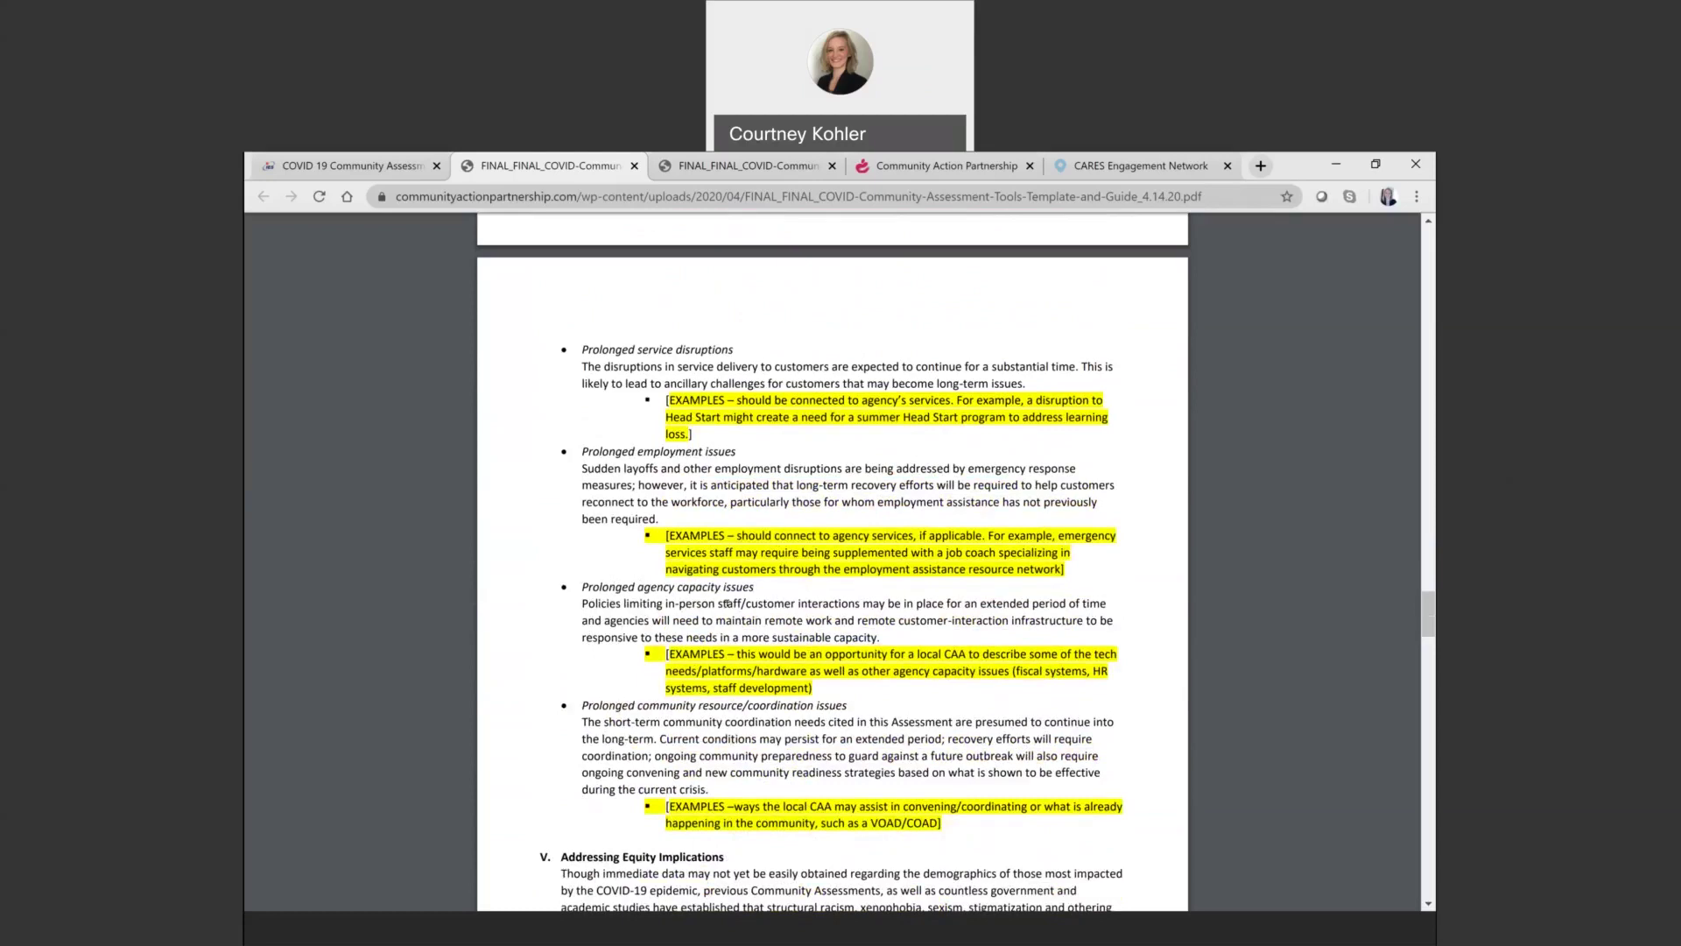
pyautogui.scroll(-2, 531, 808)
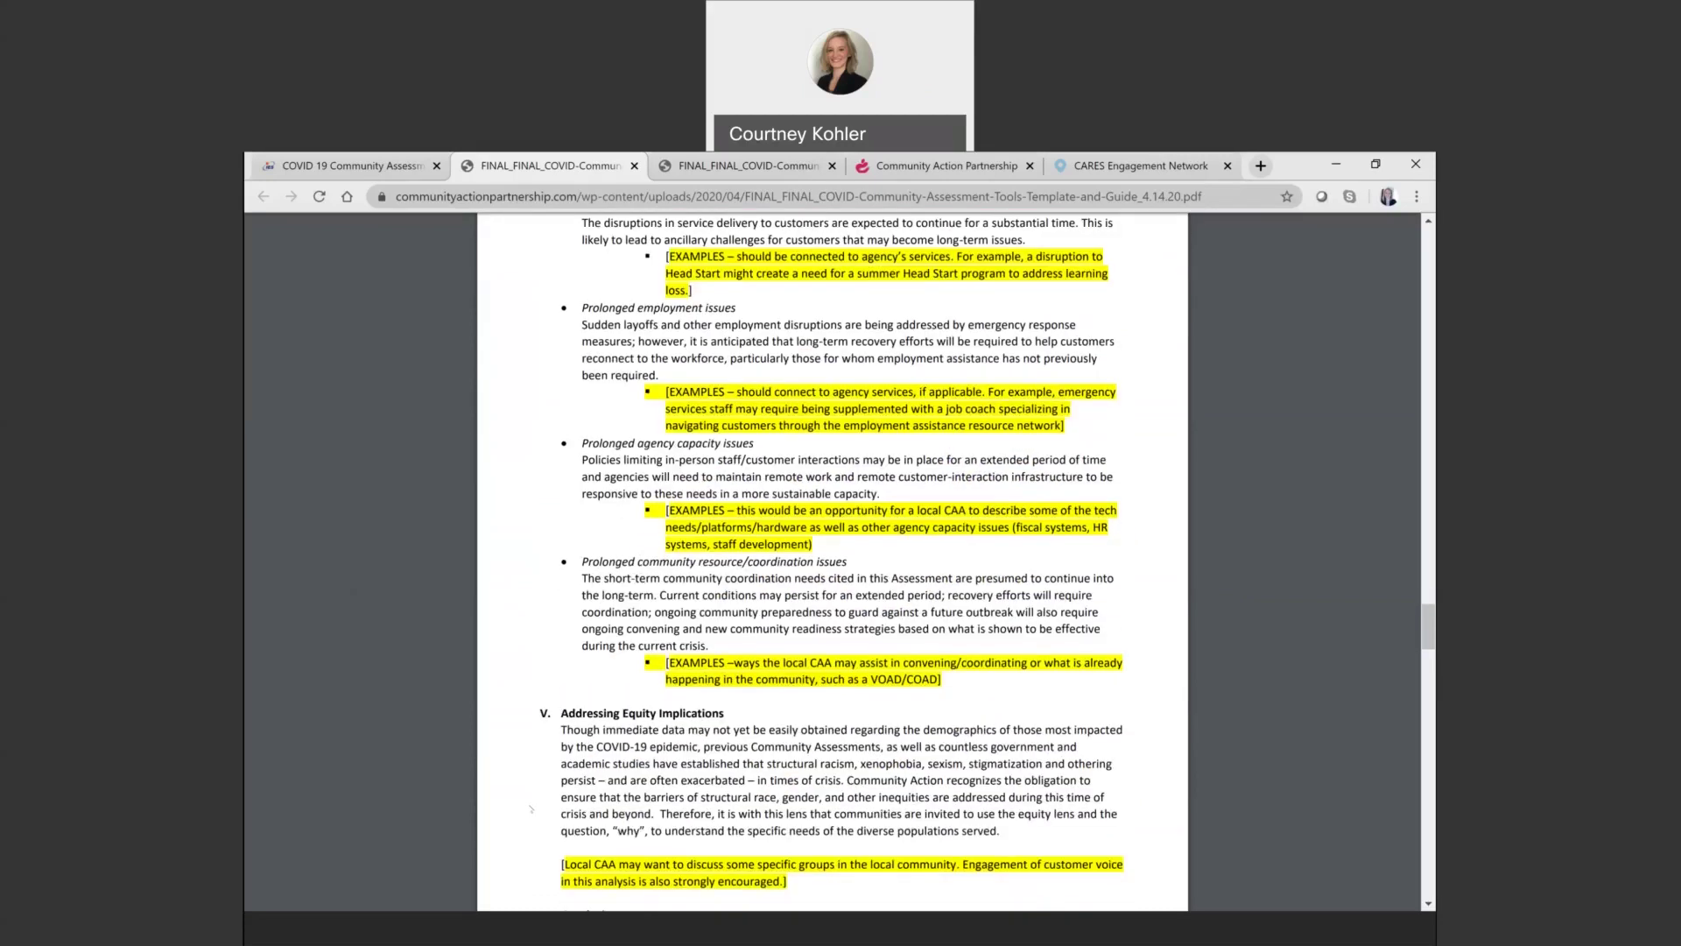
pyautogui.scroll(-3, 531, 809)
pyautogui.scroll(-6, 531, 809)
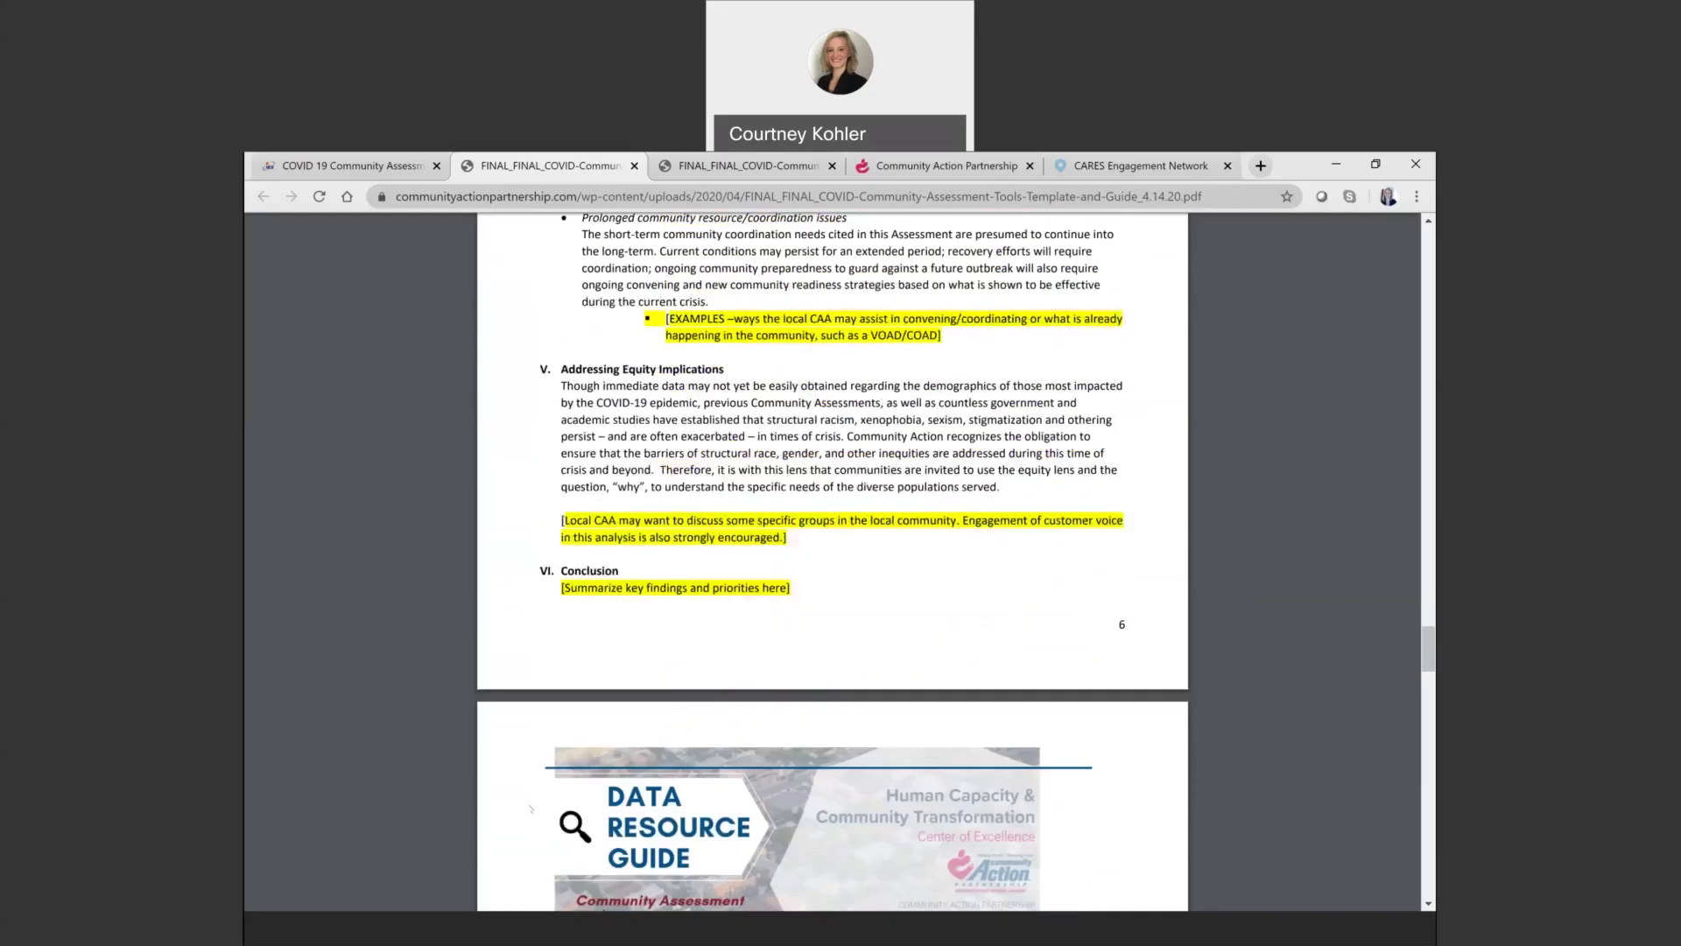
# - Review the Data Resource Guide's introduction, its nutrition data example and the list of General Data Resources to Explore
pyautogui.scroll(-3, 531, 808)
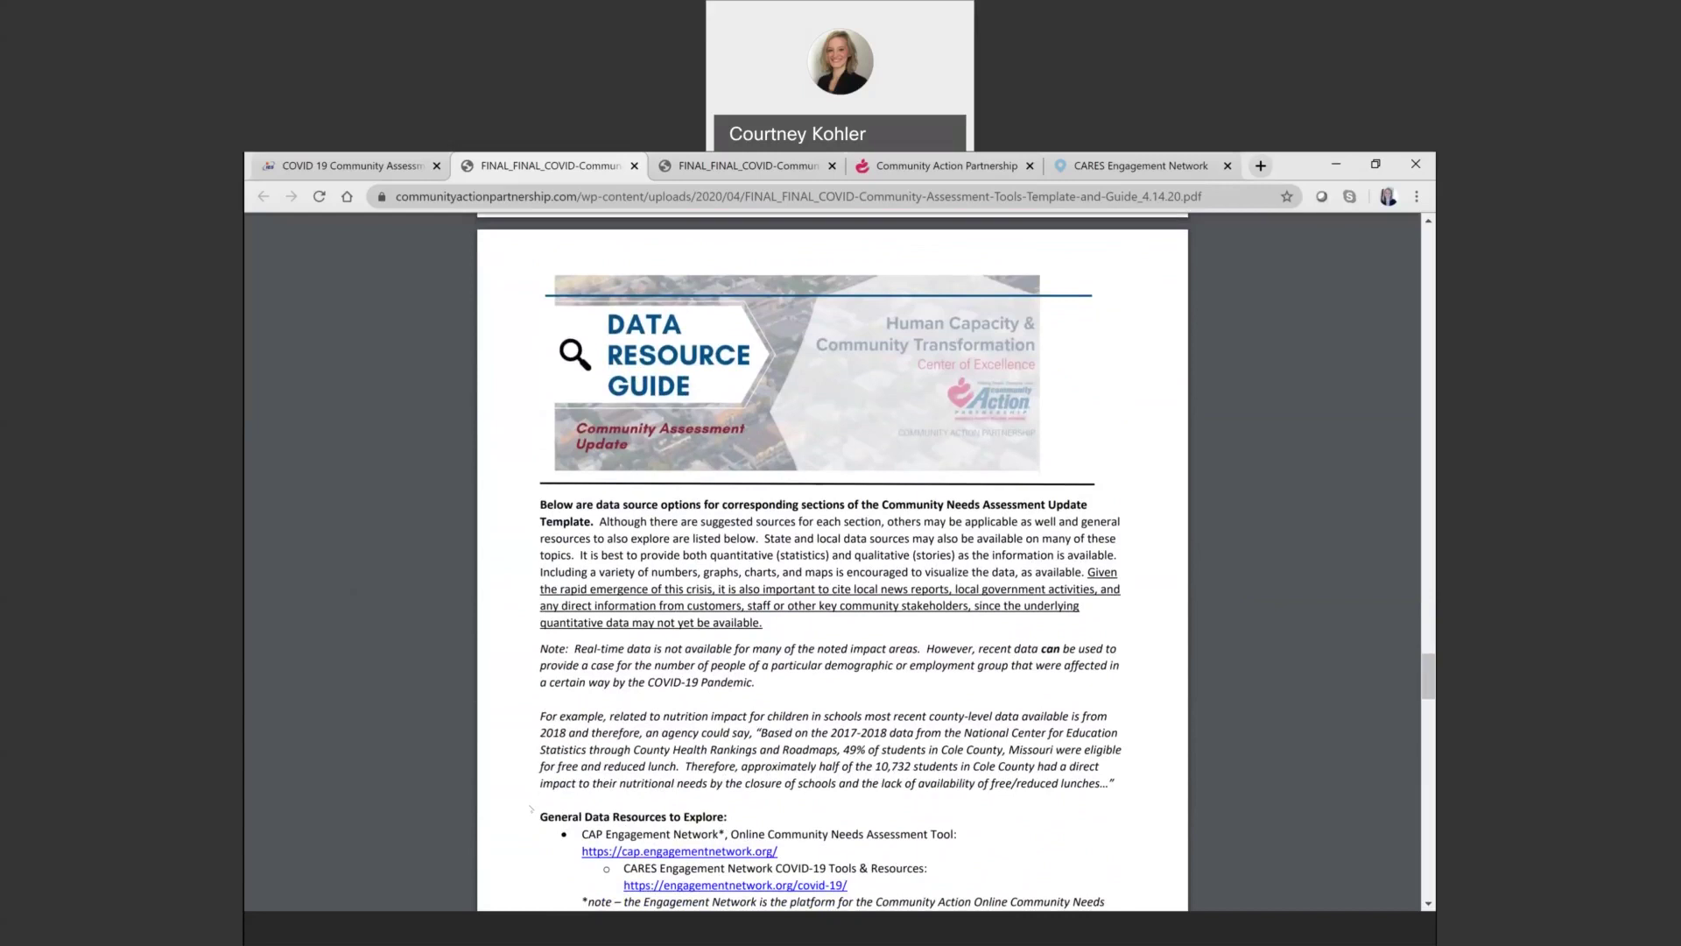
pyautogui.scroll(-2, 531, 808)
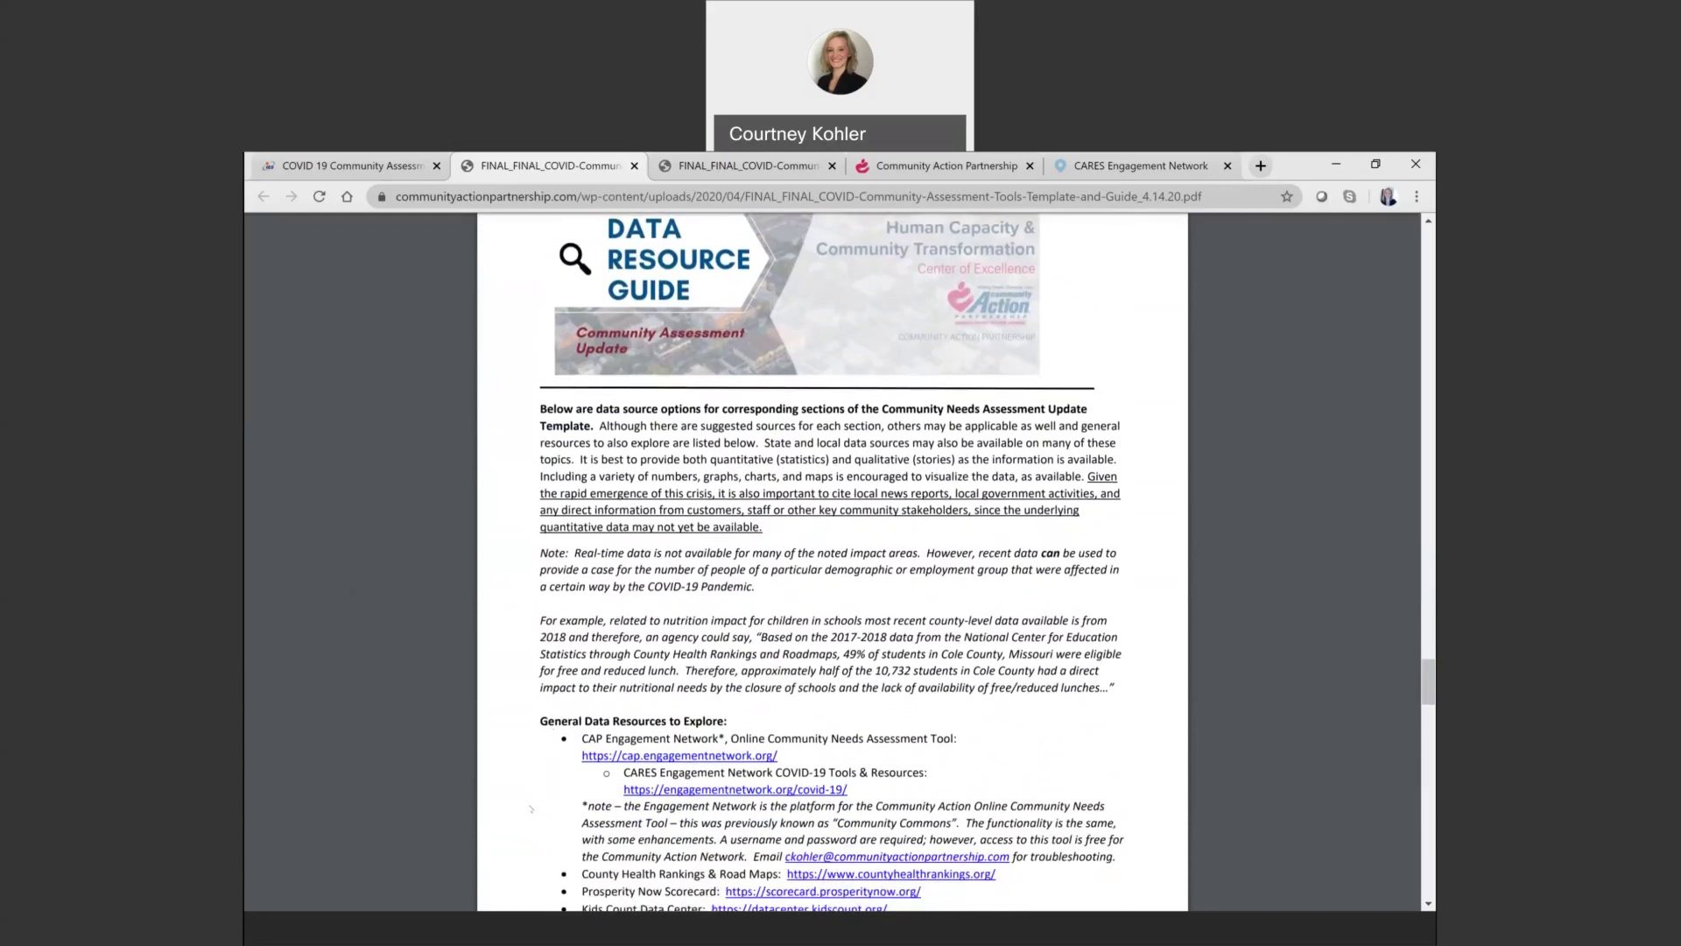
pyautogui.scroll(-2, 531, 808)
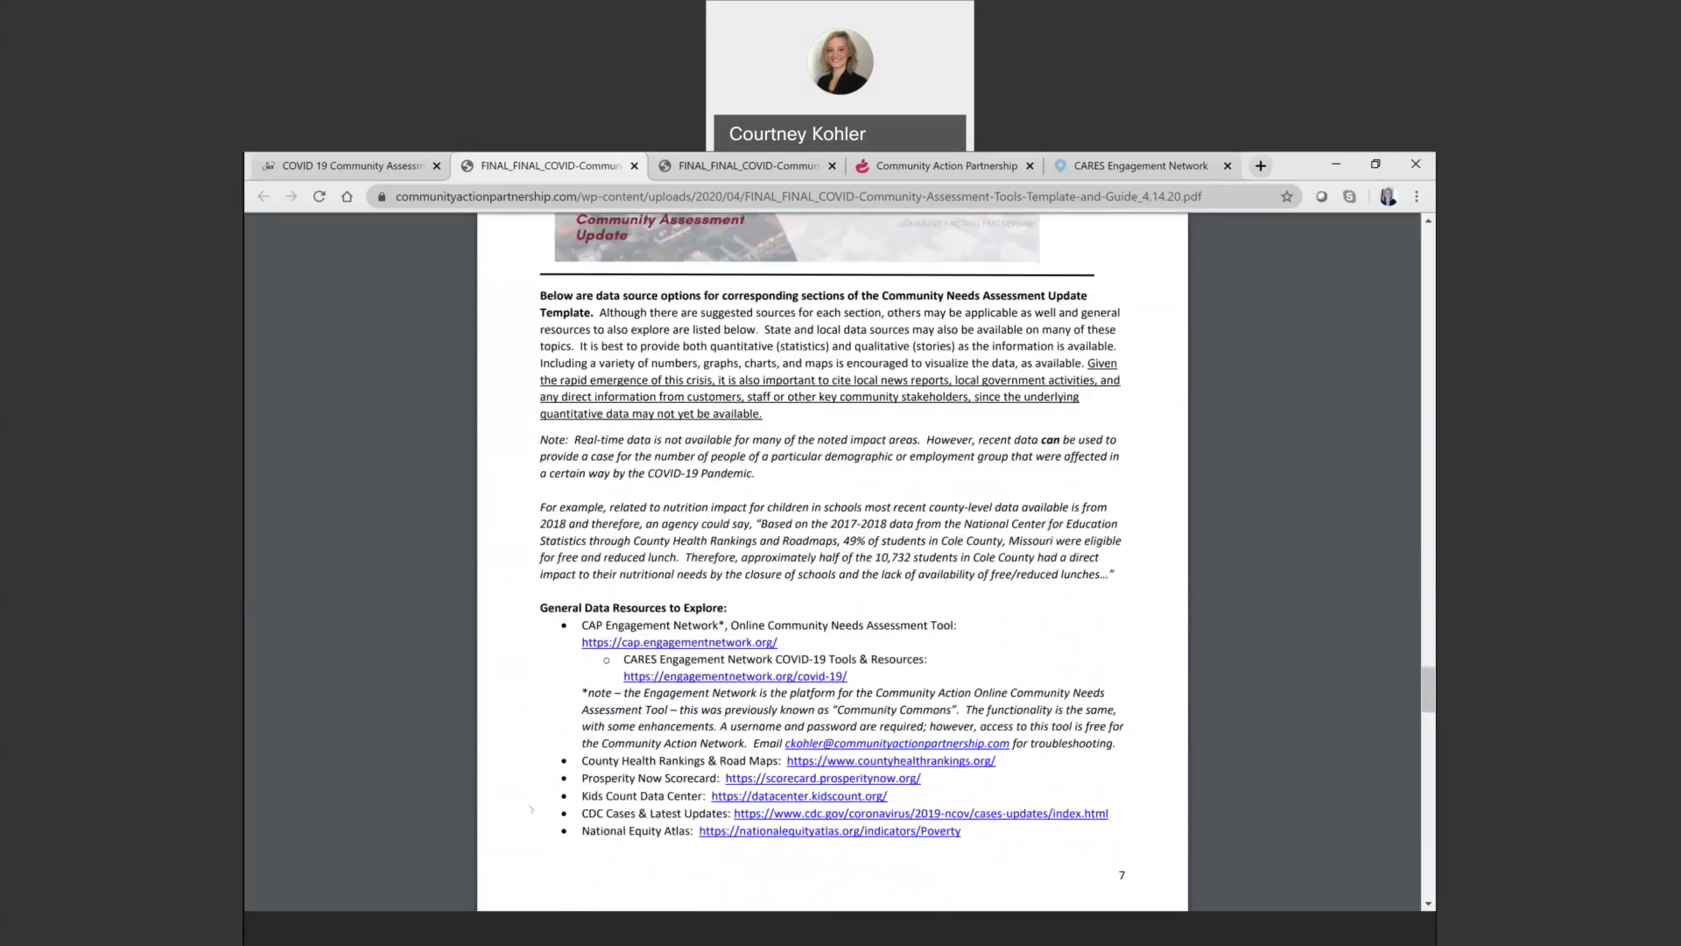
pyautogui.scroll(-2, 530, 808)
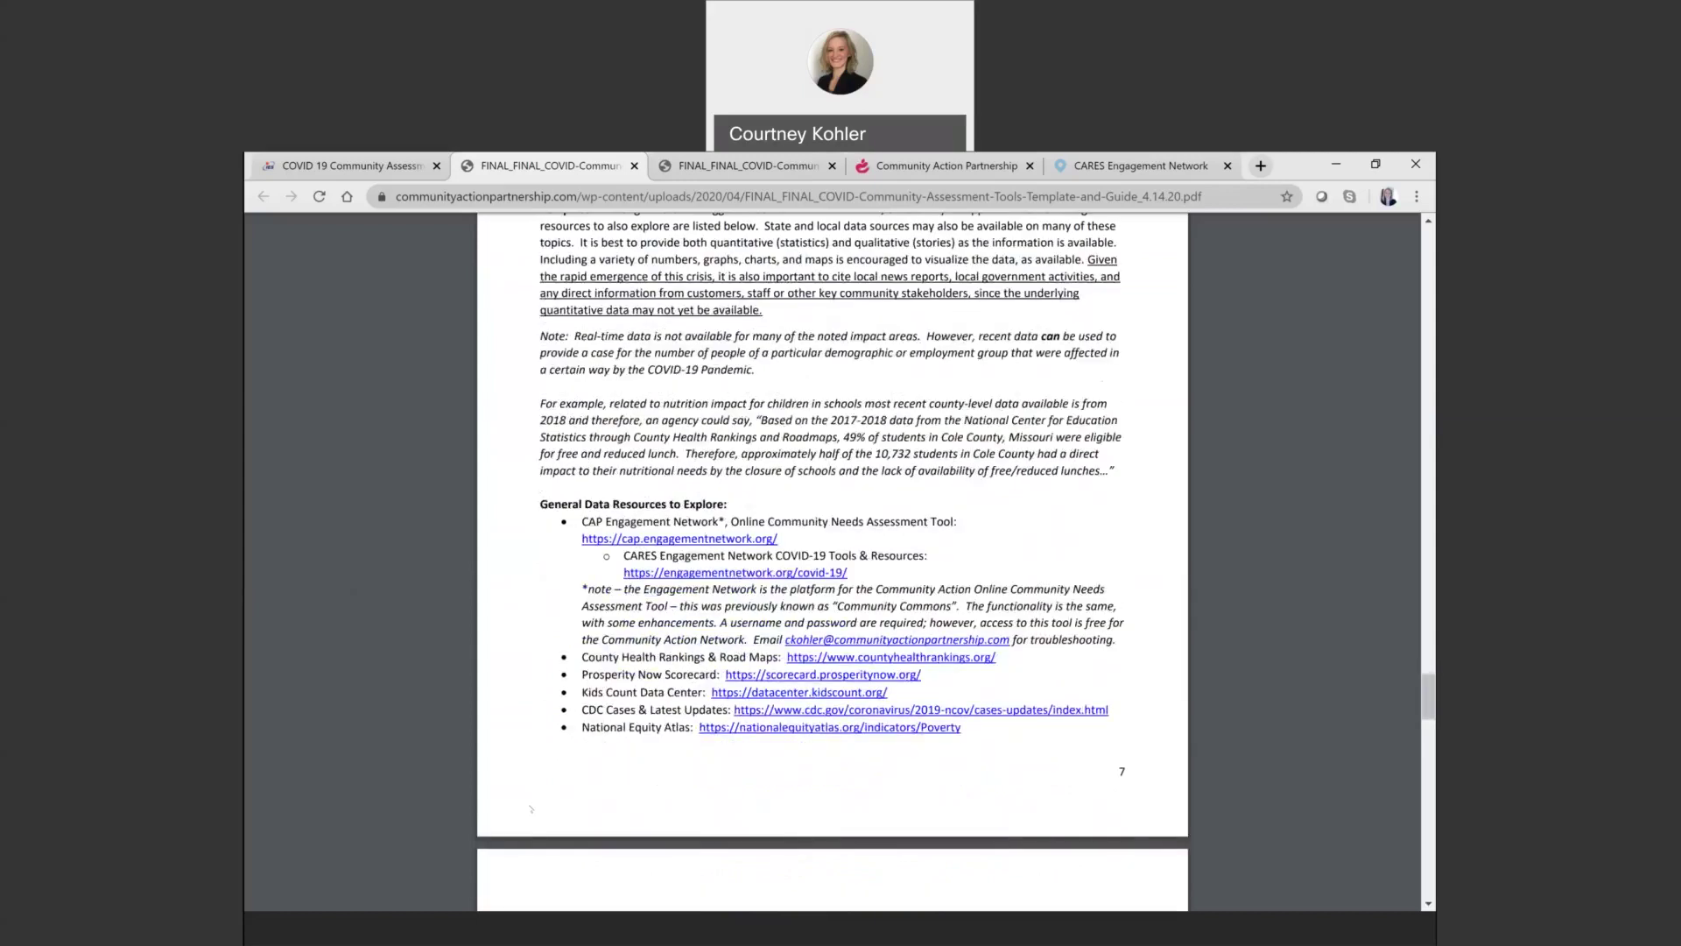
pyautogui.scroll(-1, 530, 808)
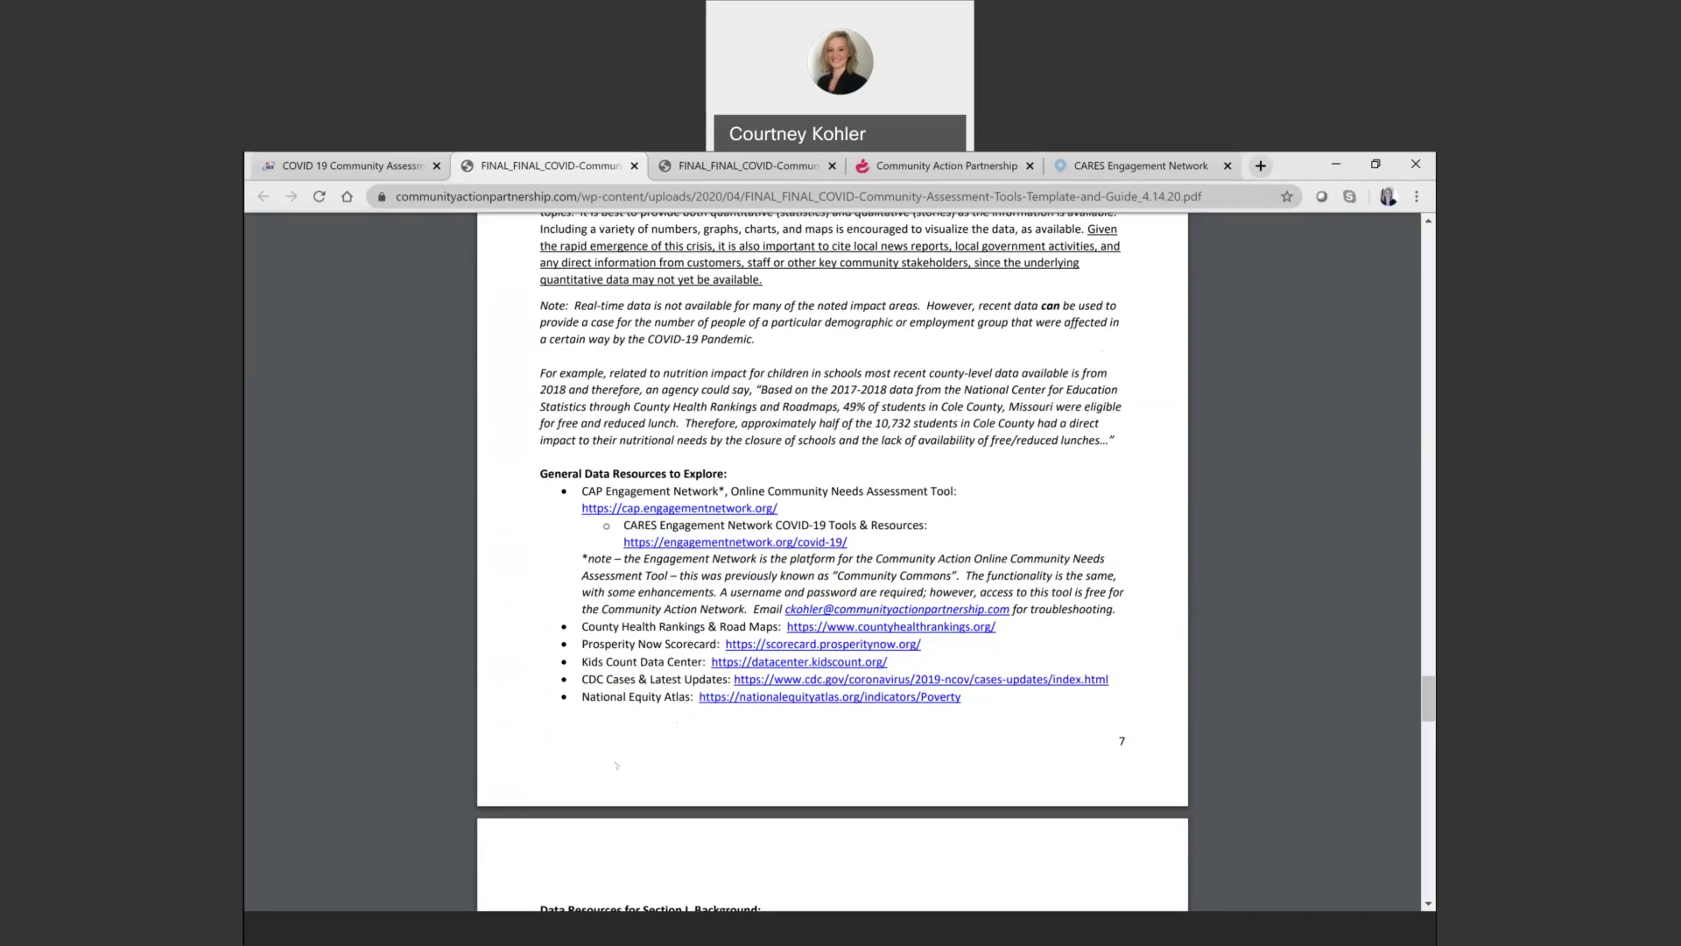
# - Open the CNA Online Tool Assessment Report link under Data Resources for Section I, Background in a new tab and switch to it
pyautogui.scroll(-3, 615, 765)
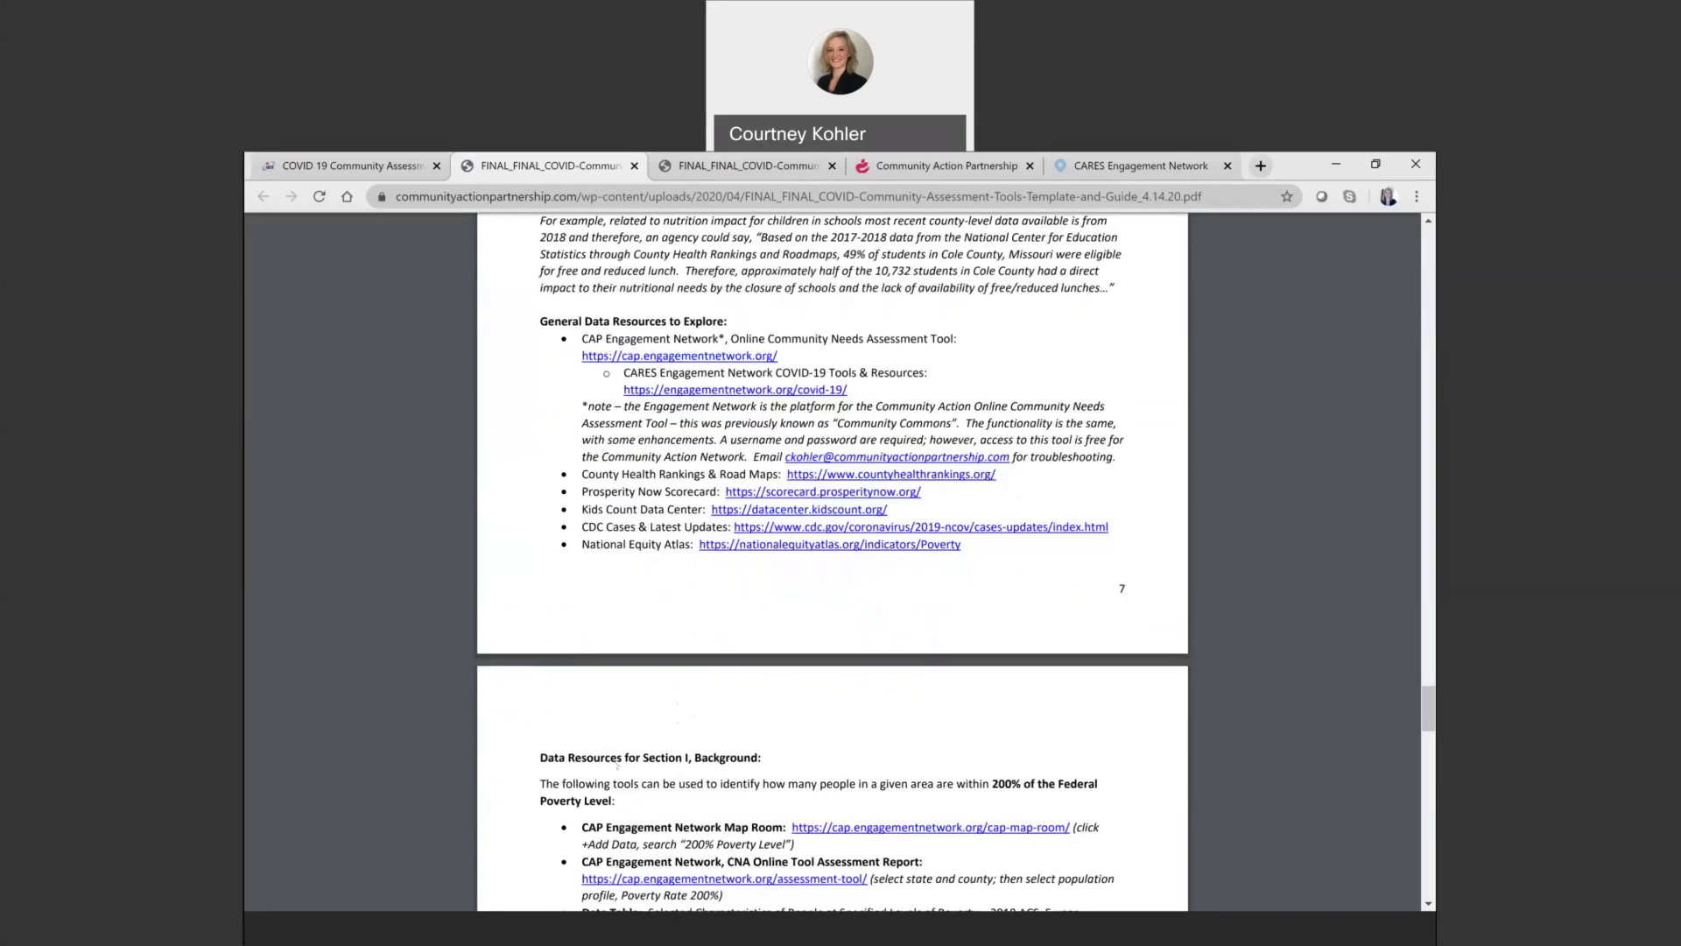
pyautogui.scroll(-3, 617, 765)
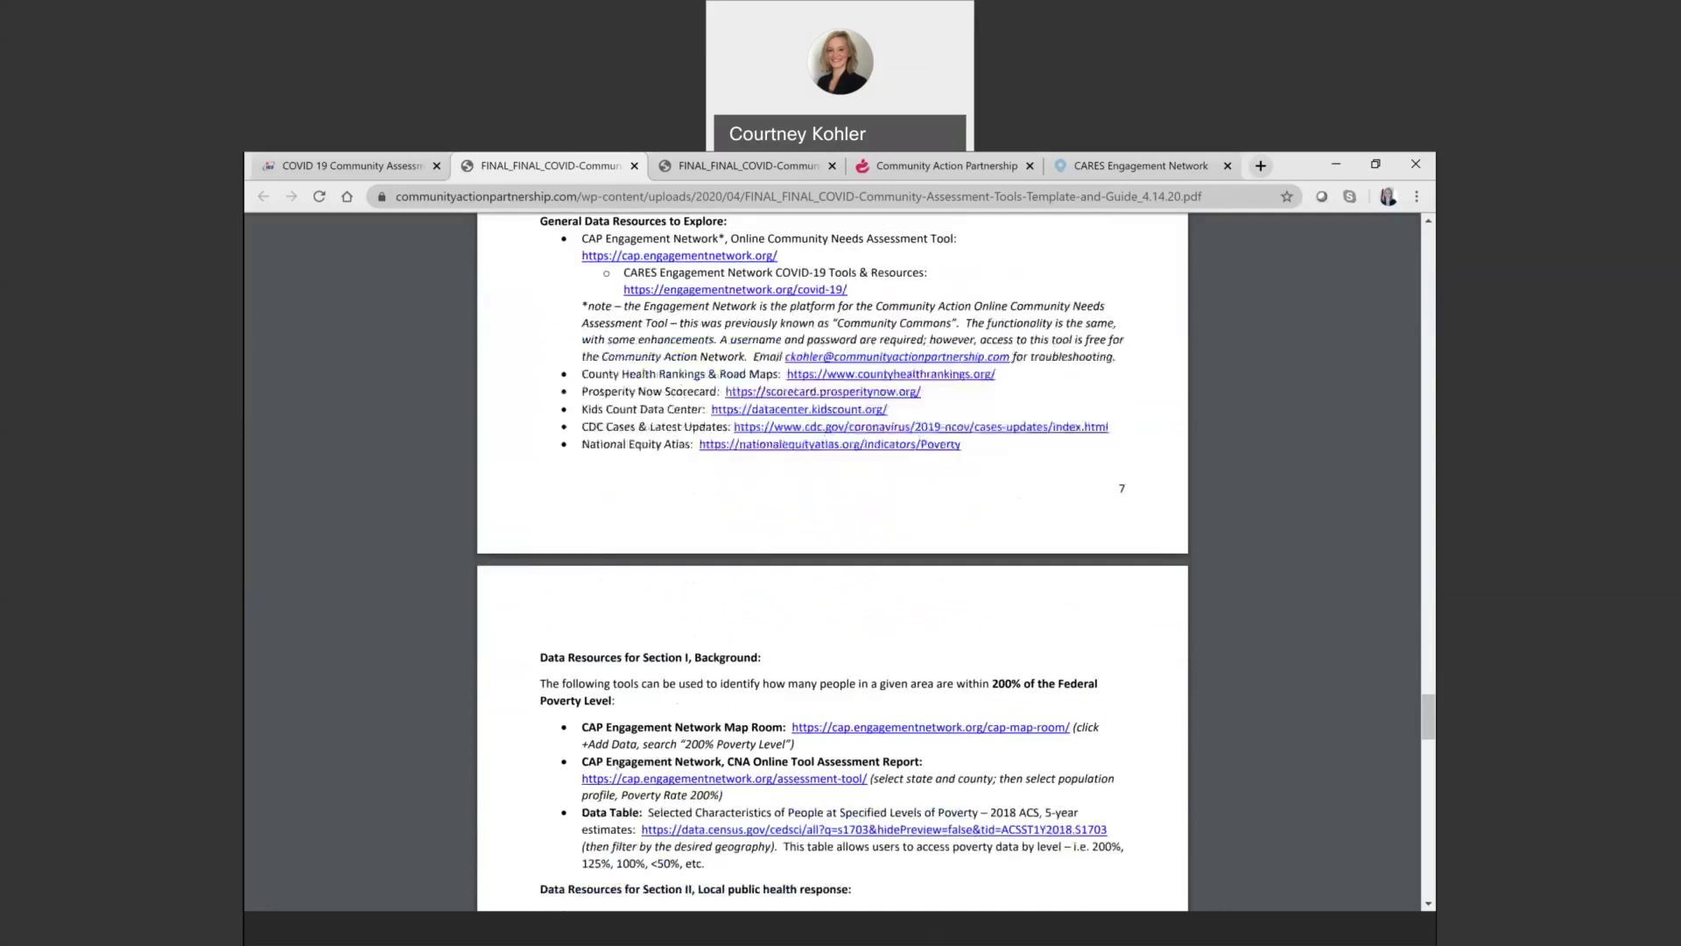
pyautogui.scroll(-3, 617, 765)
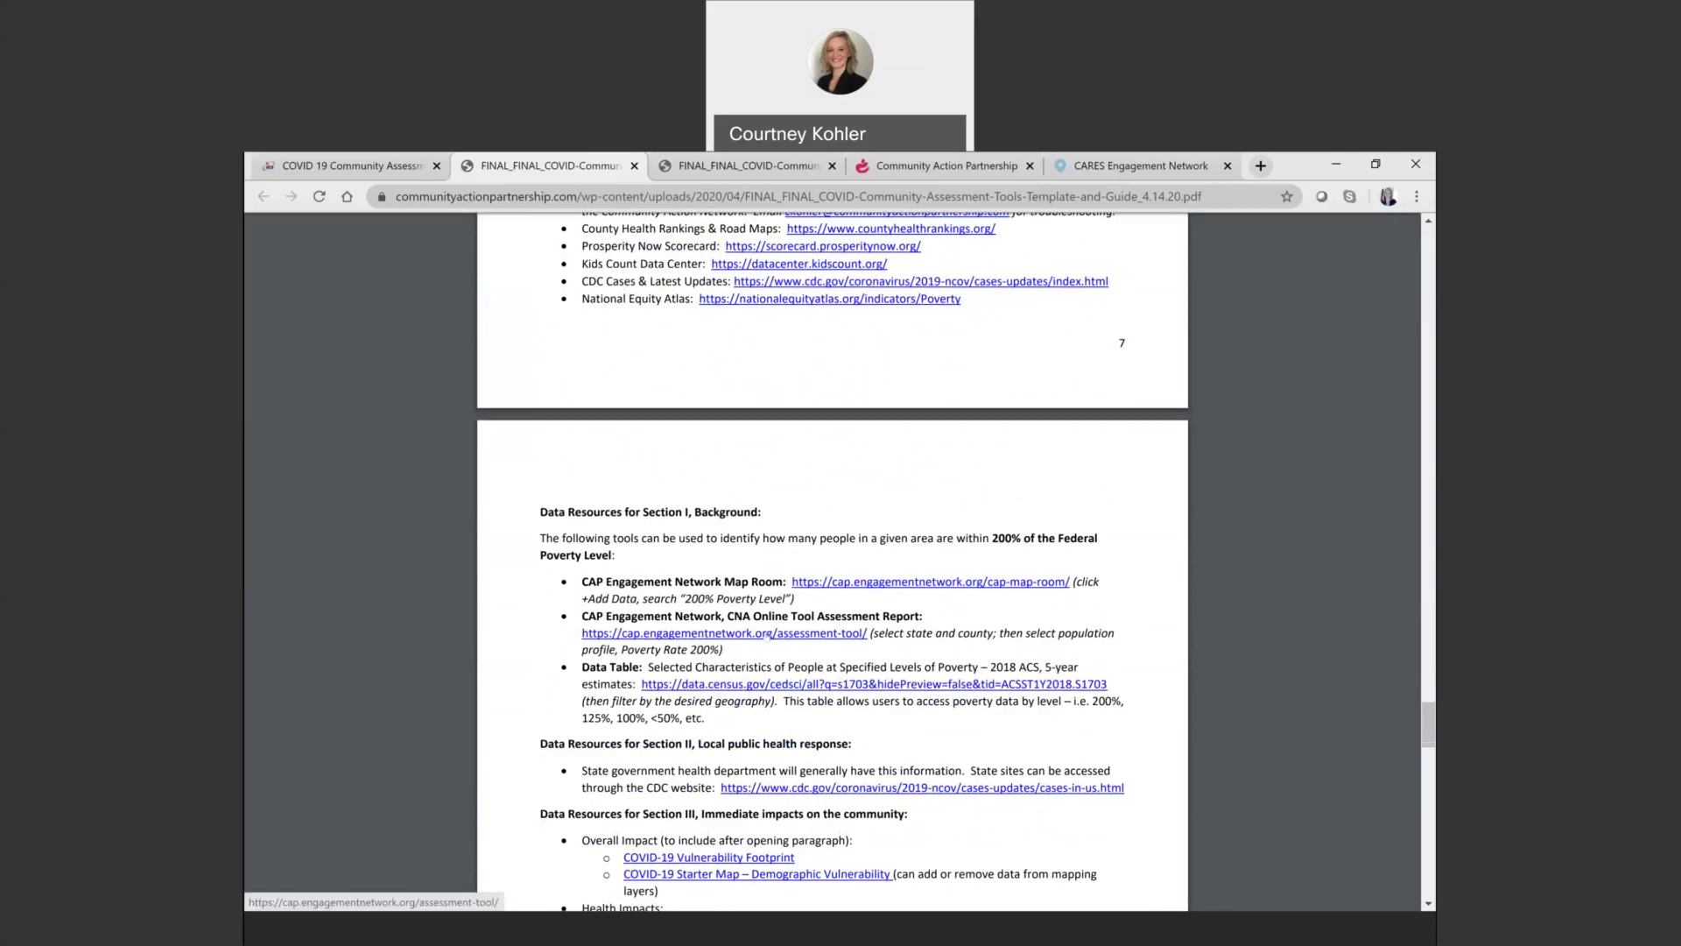
pyautogui.rightClick(769, 636)
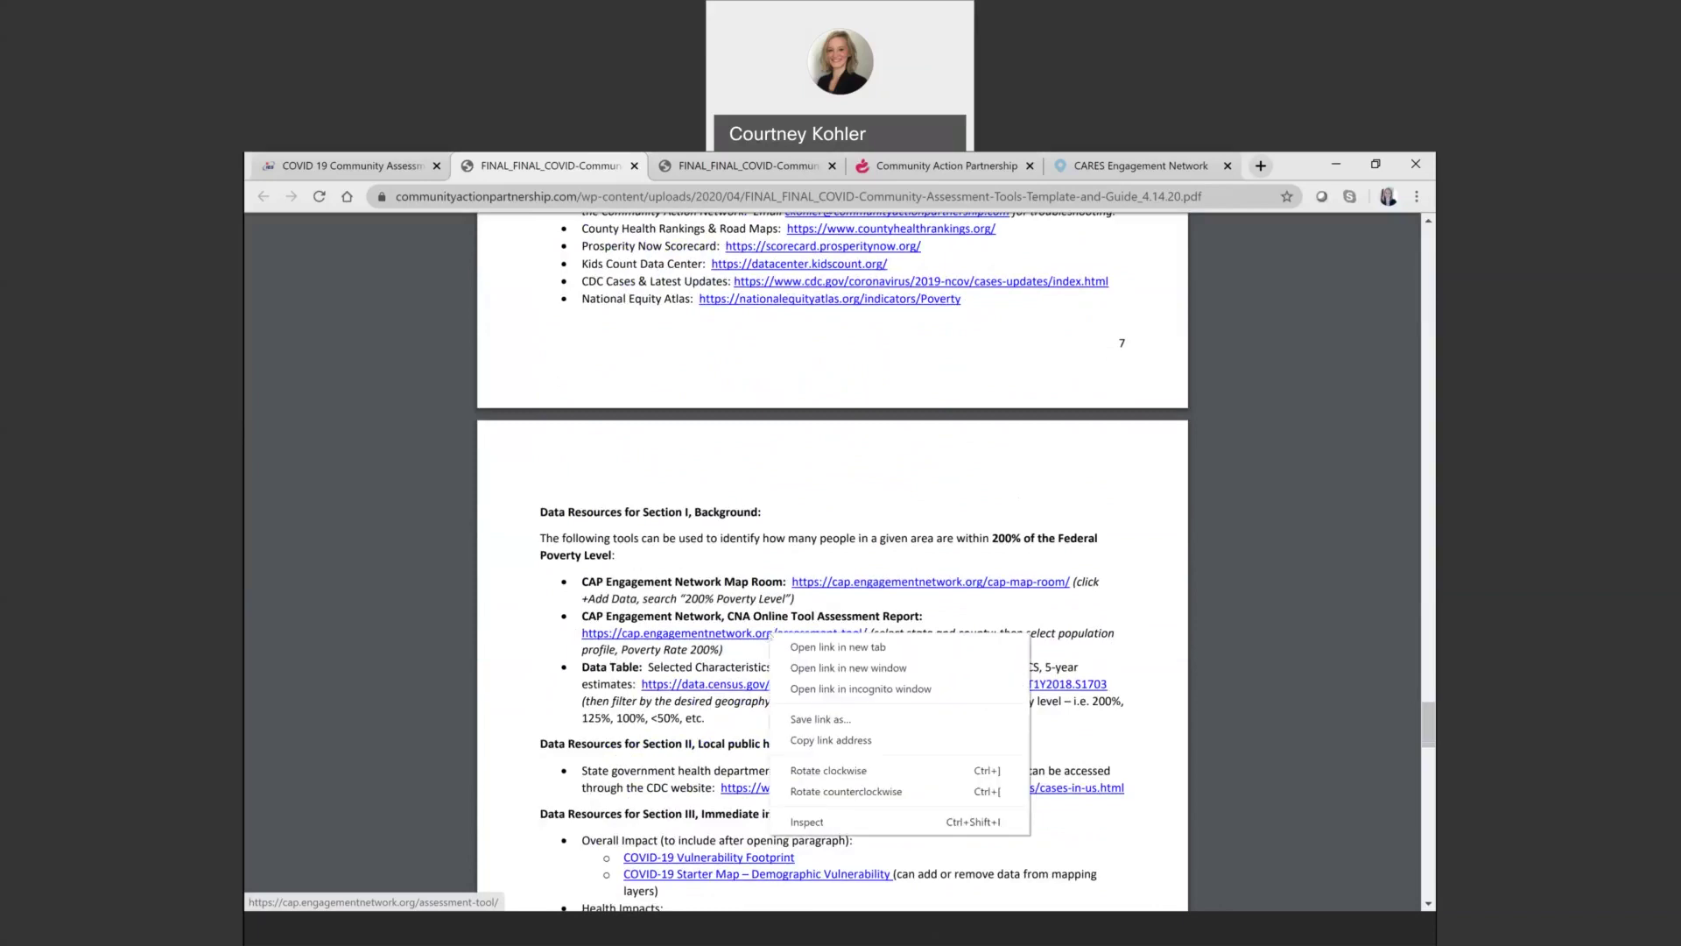
pyautogui.click(795, 648)
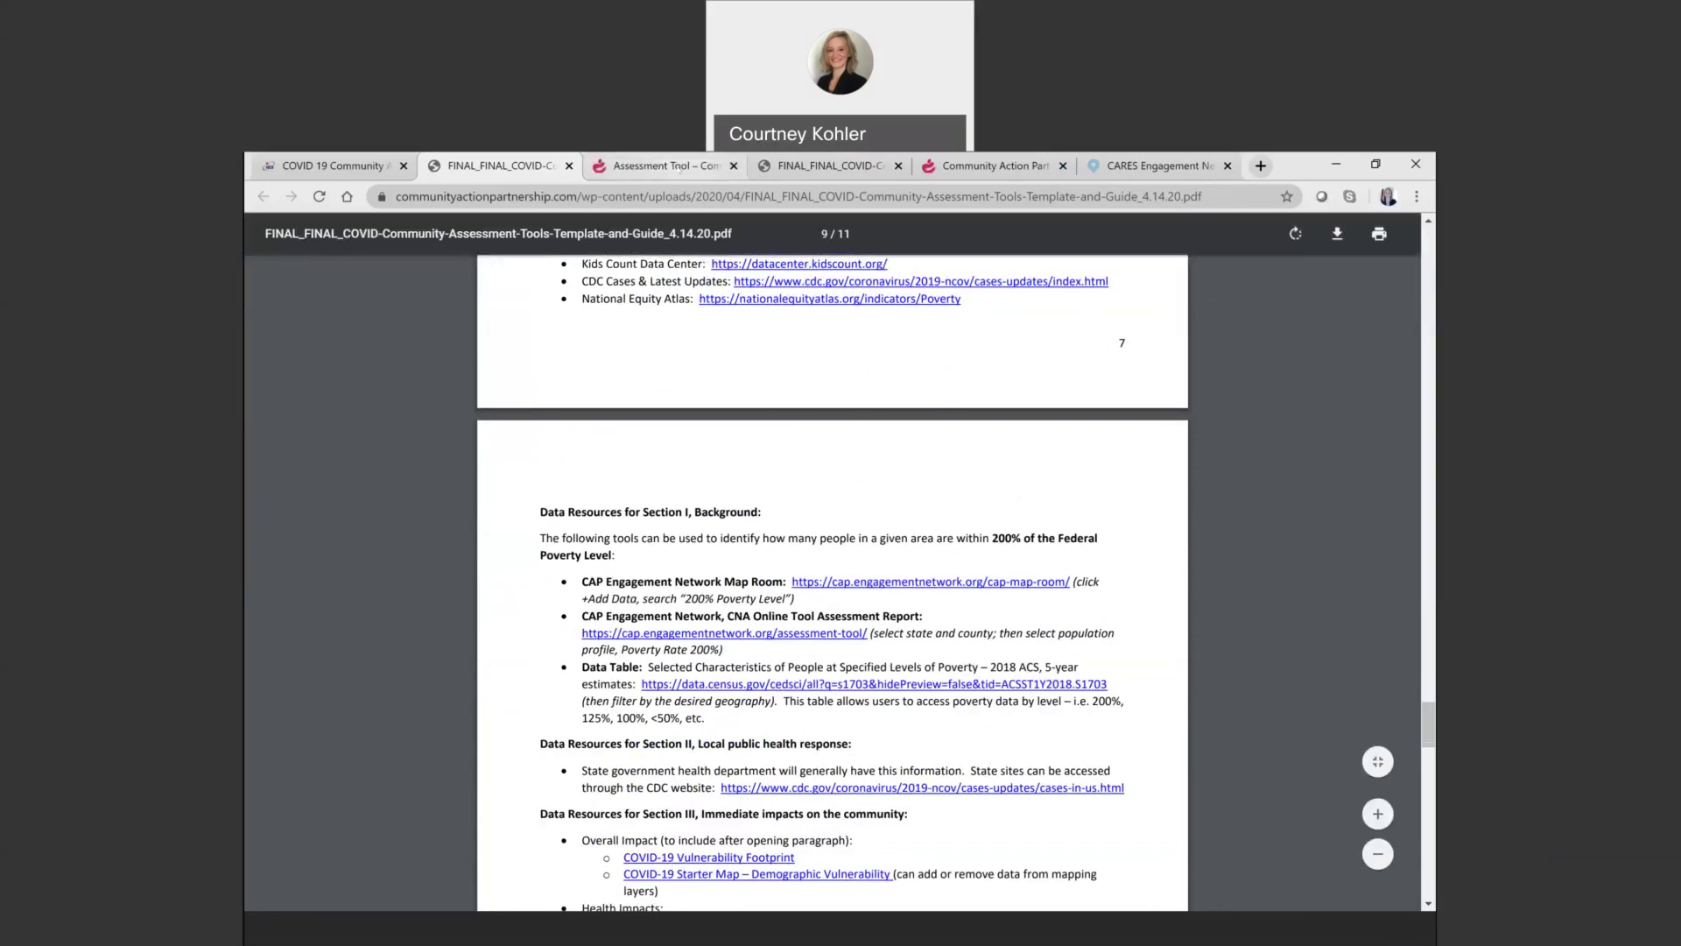
pyautogui.click(684, 168)
pyautogui.scroll(-2, 457, 568)
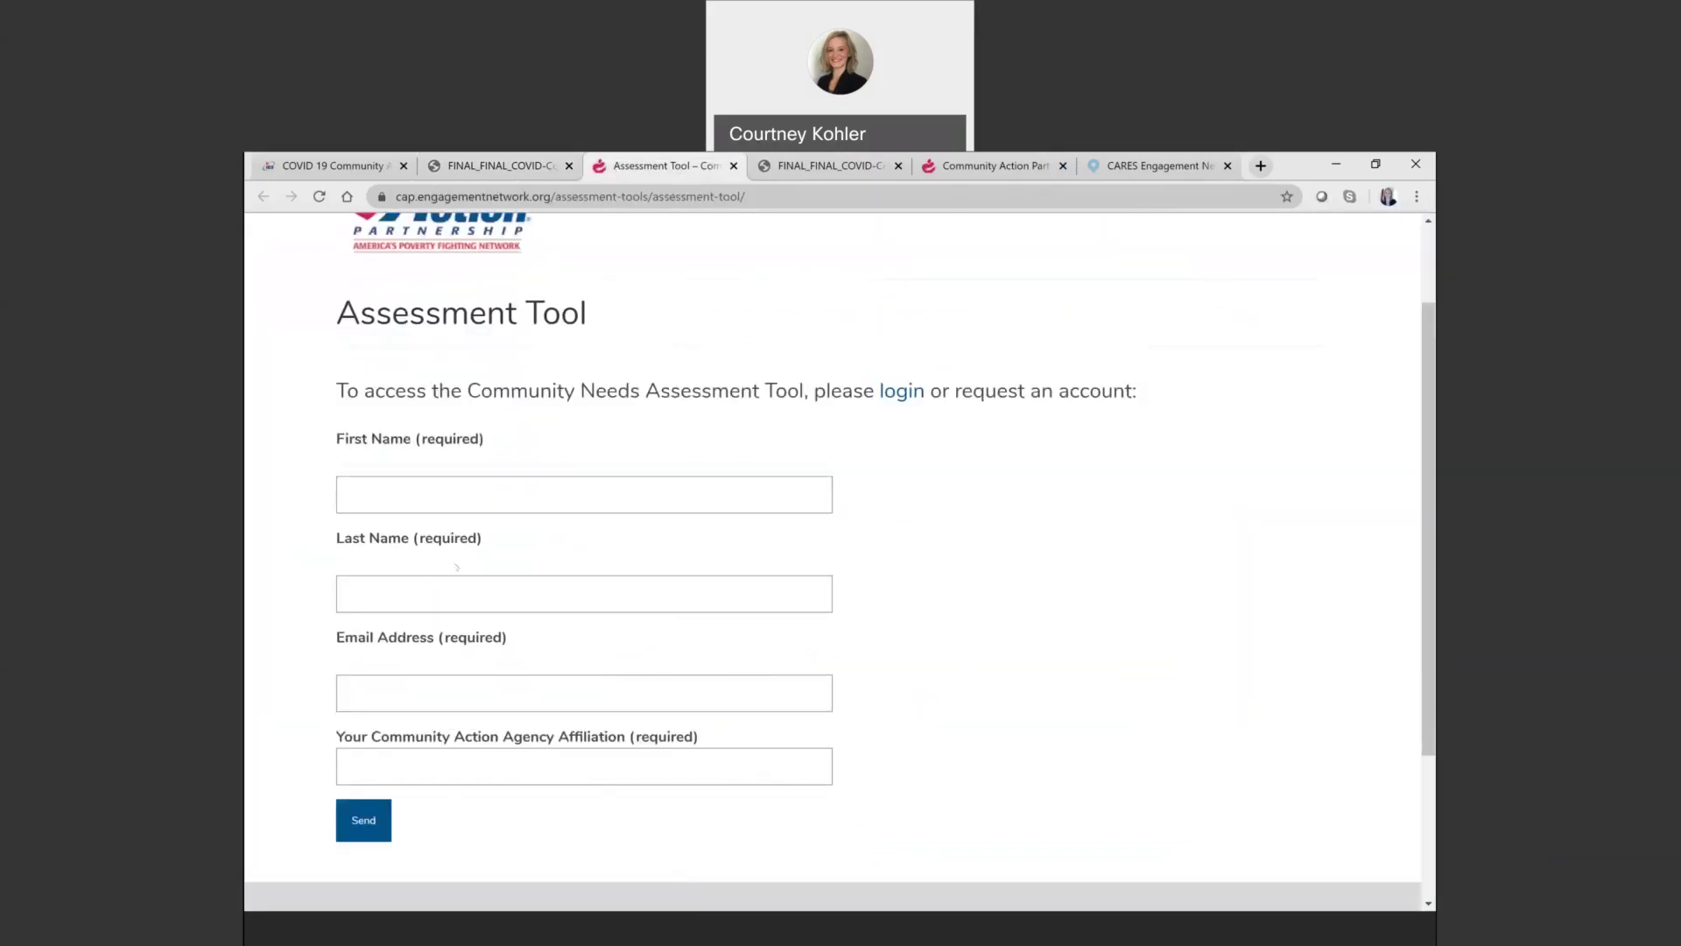
# - Go to the Community Action Partnership Data Hub home page and log in with the prefilled account credentials
pyautogui.click(892, 391)
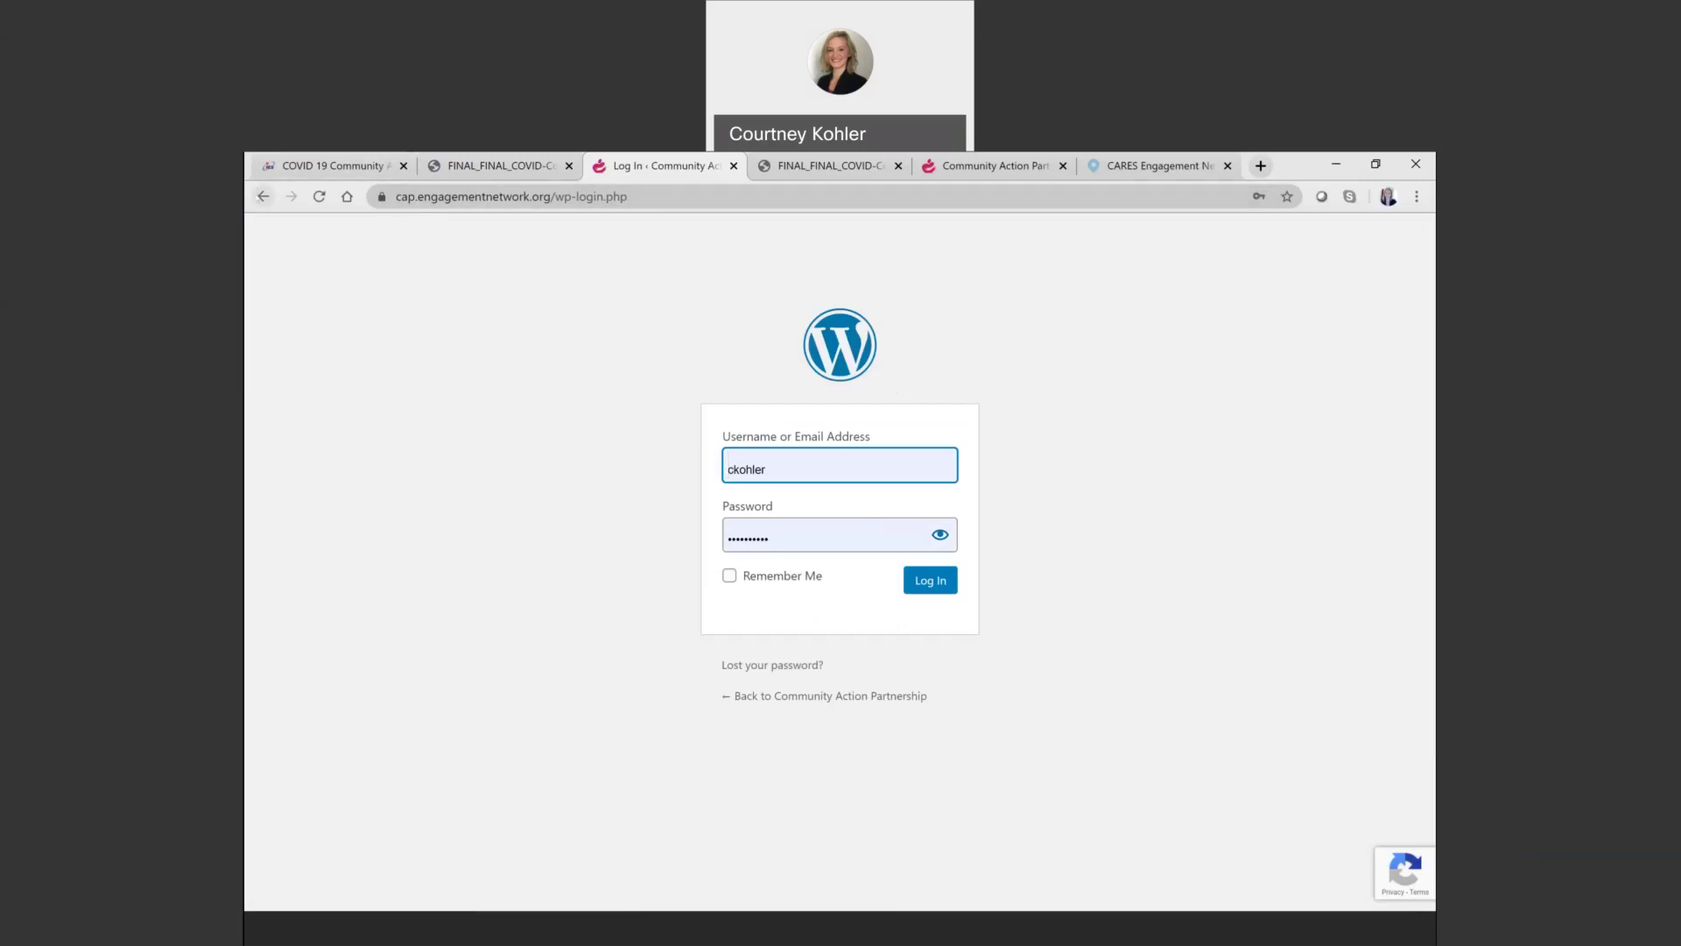
pyautogui.hotkey('alt', 'Left')
pyautogui.scroll(2, 914, 291)
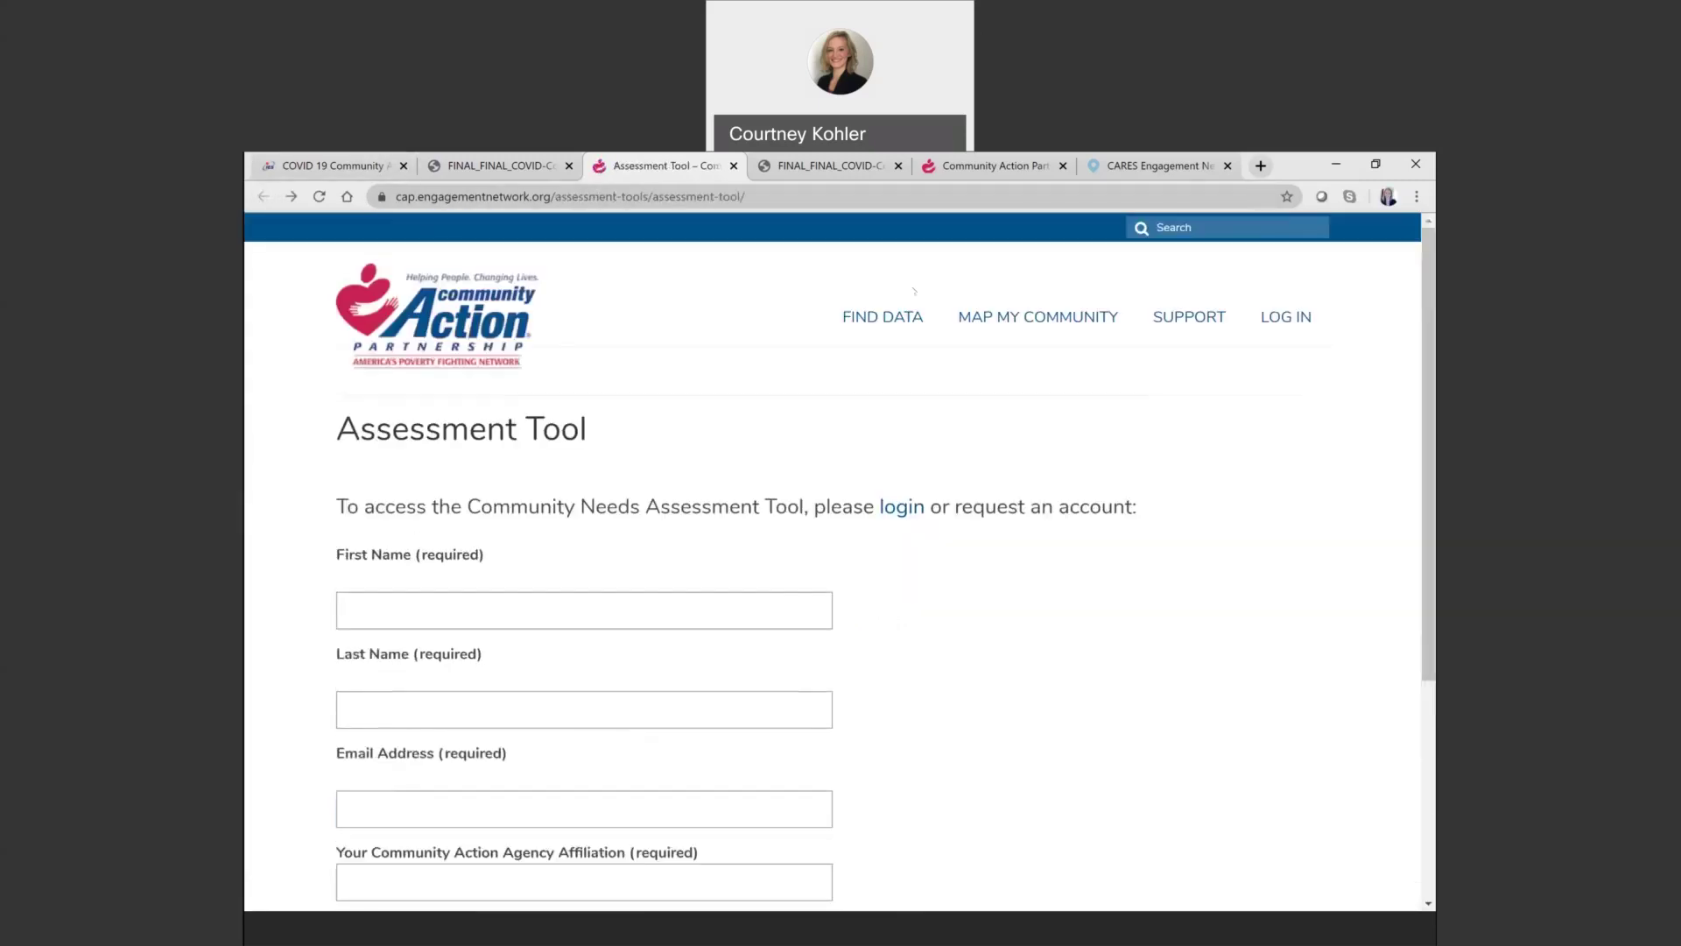
pyautogui.click(399, 311)
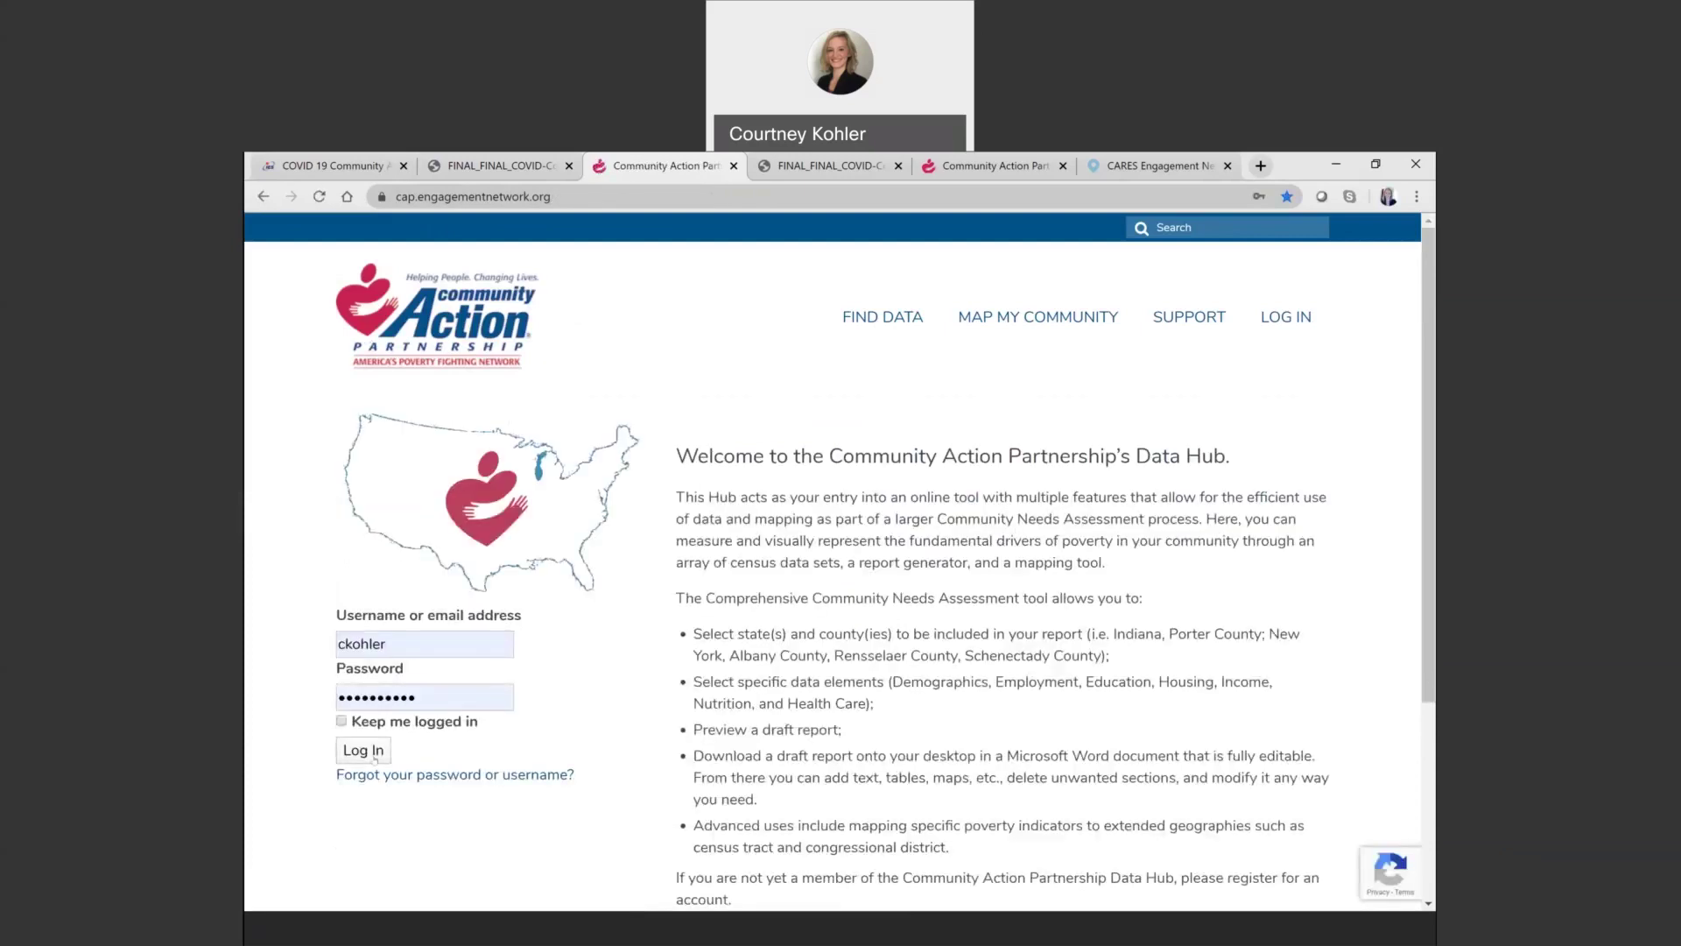
pyautogui.click(375, 758)
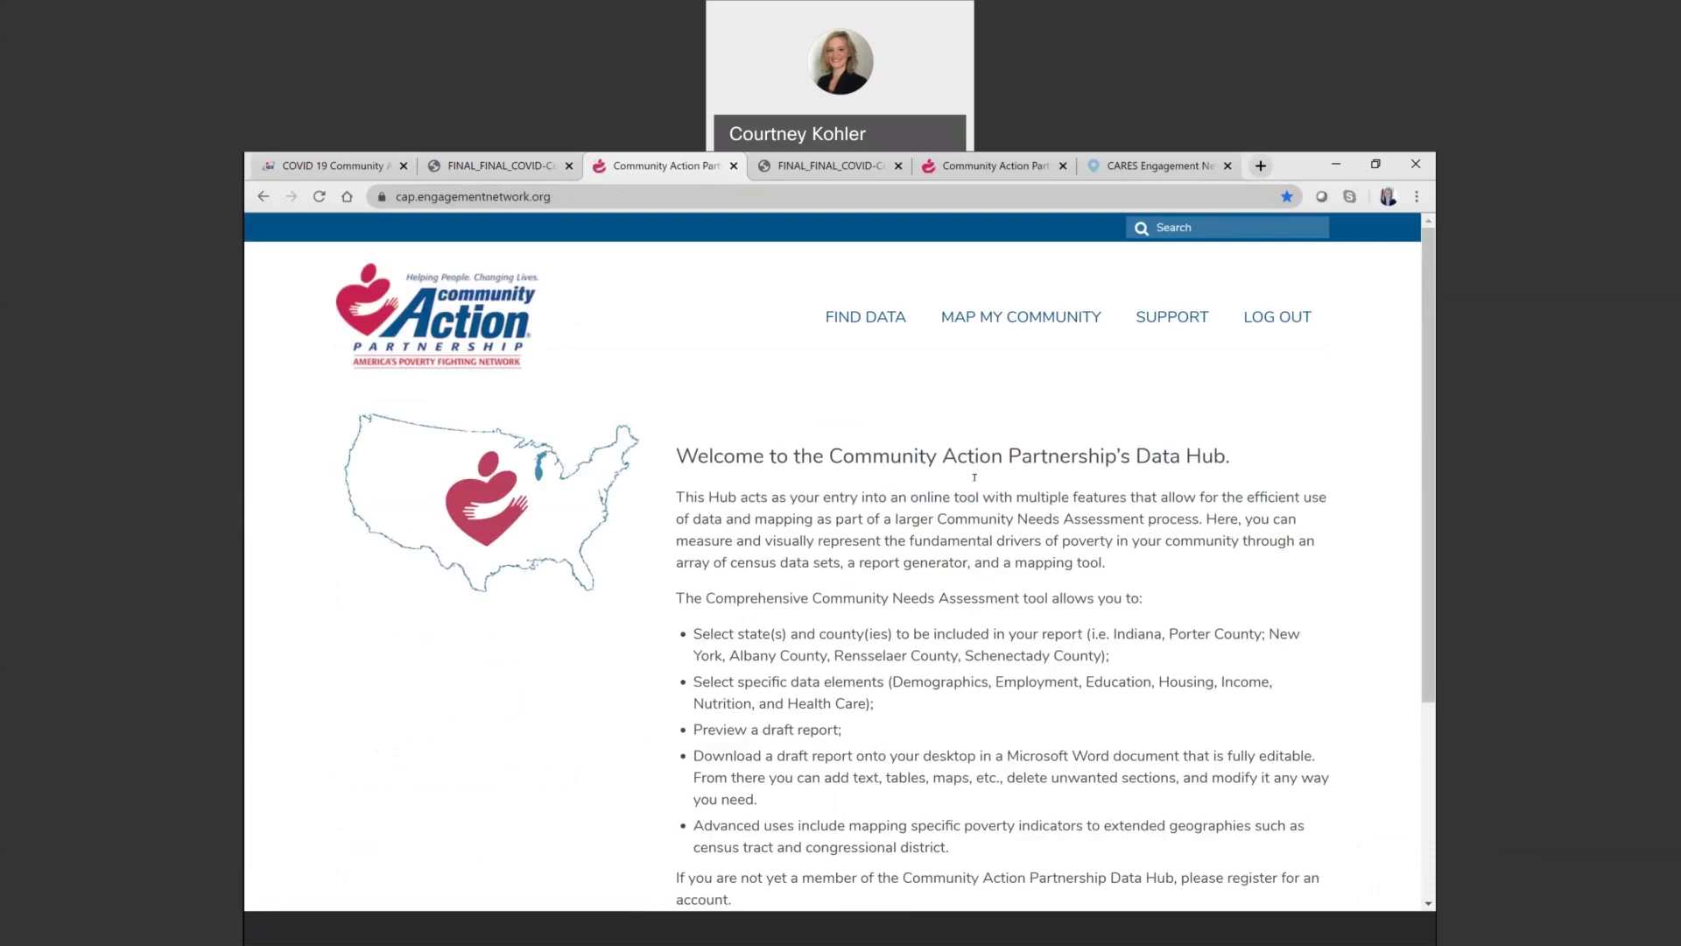
# - Open the Community Needs Assessment tool and choose Amador County, CA, as the report location
pyautogui.moveTo(878, 325)
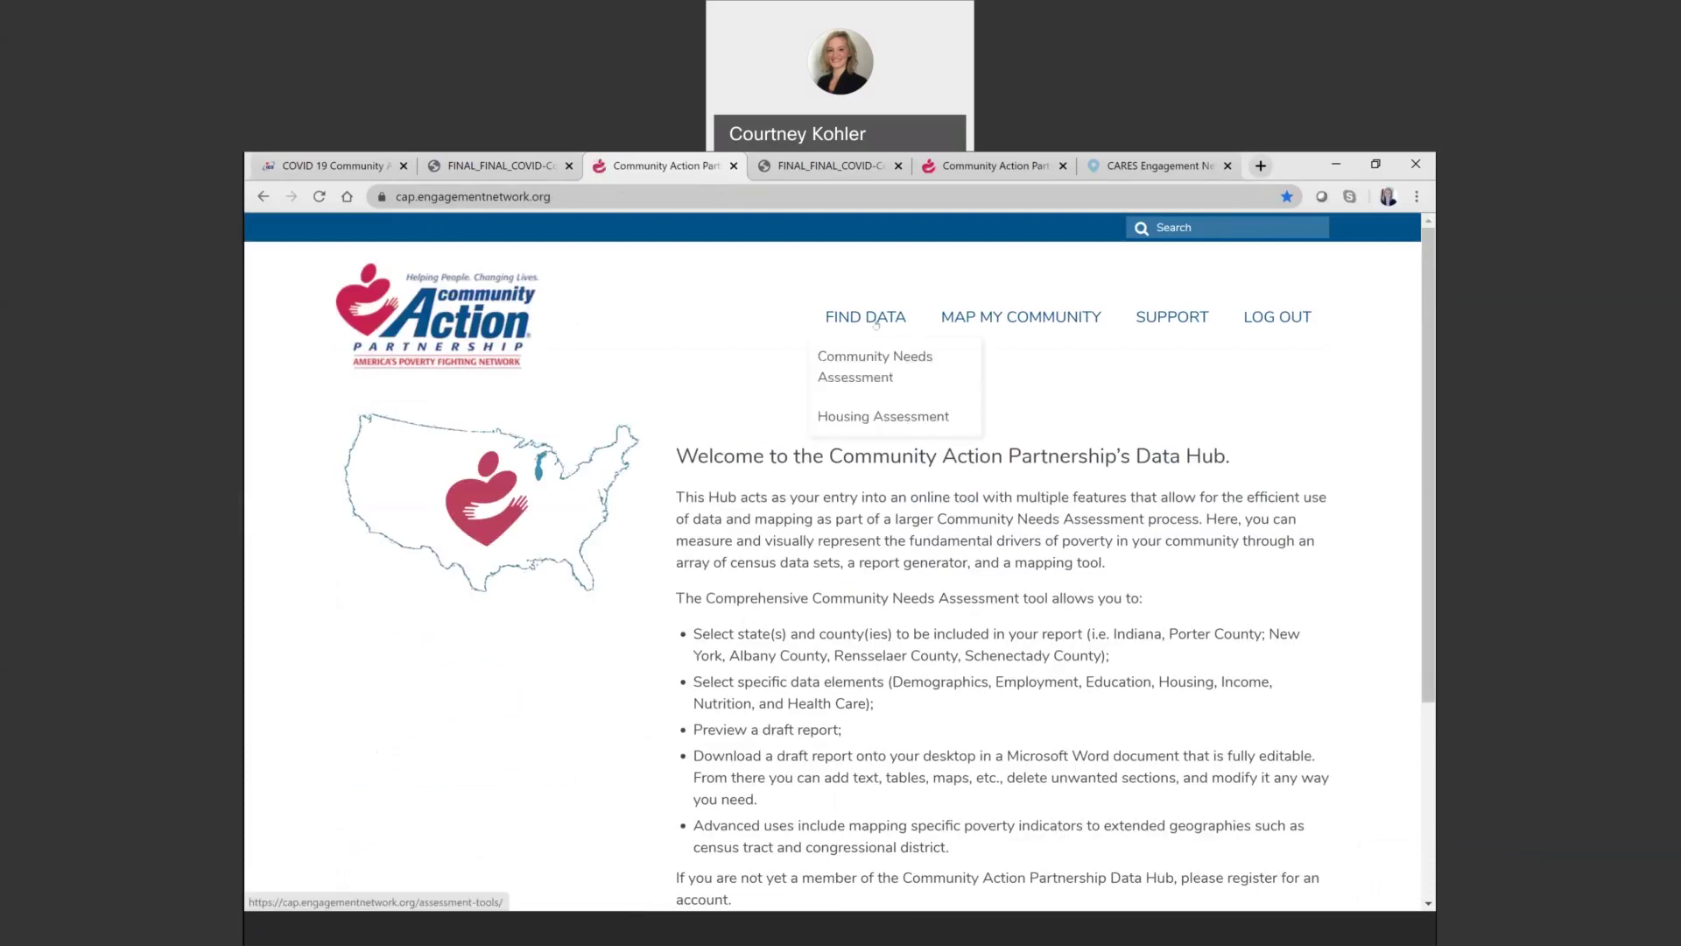
pyautogui.click(864, 387)
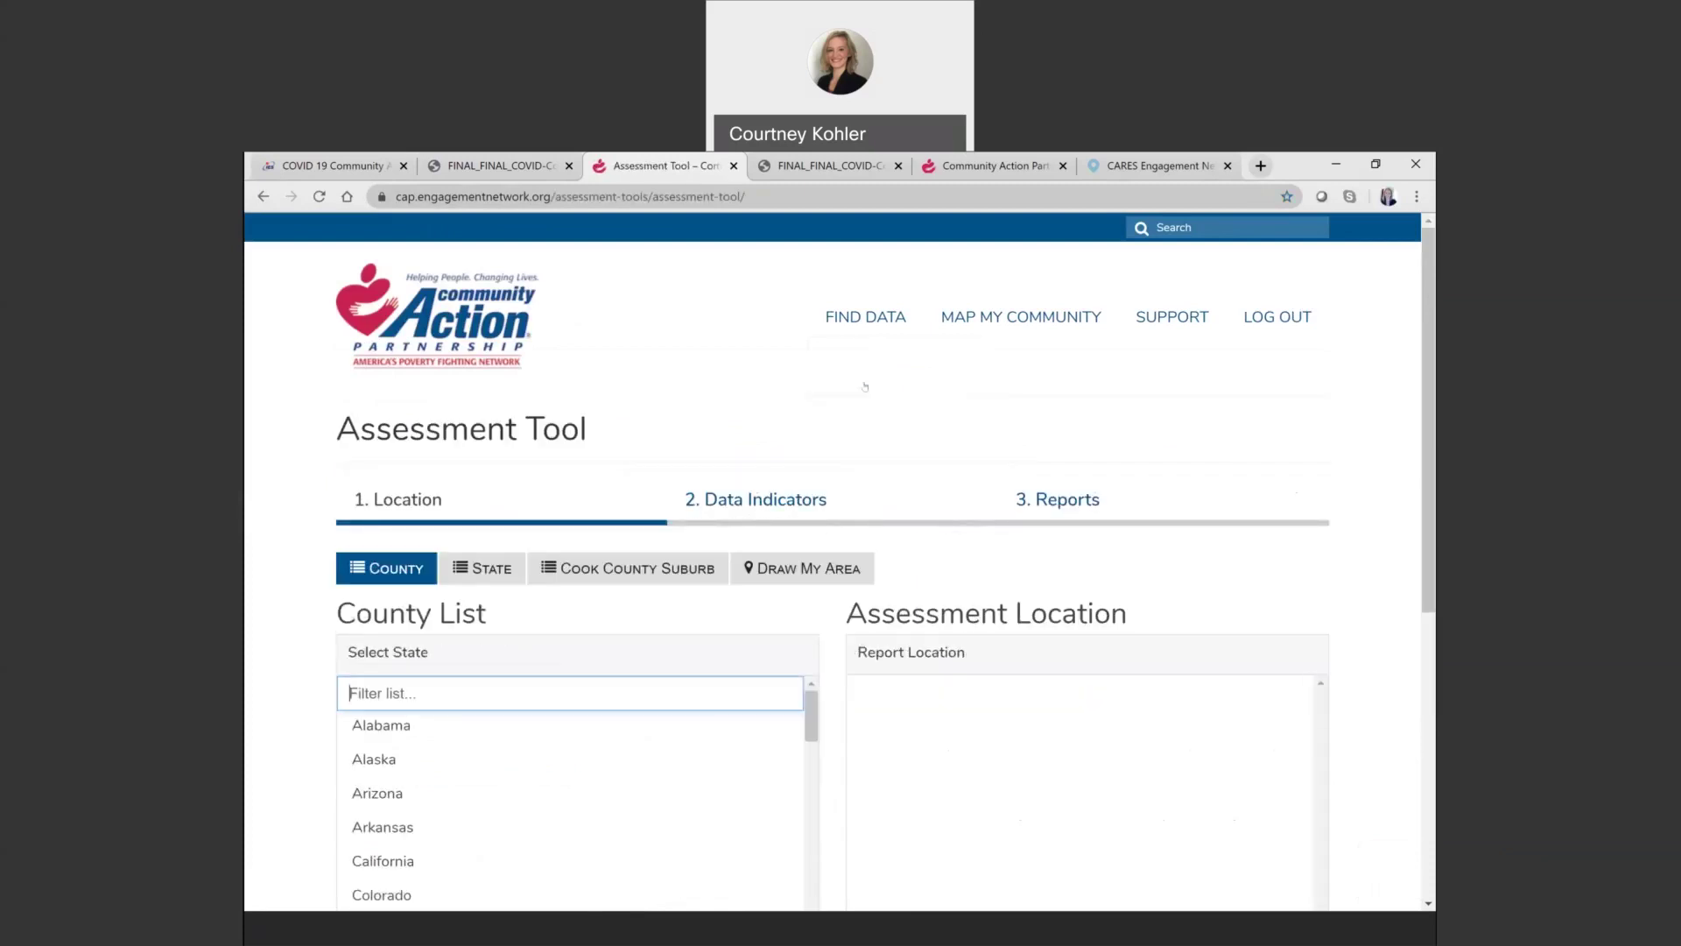
pyautogui.scroll(-2, 521, 722)
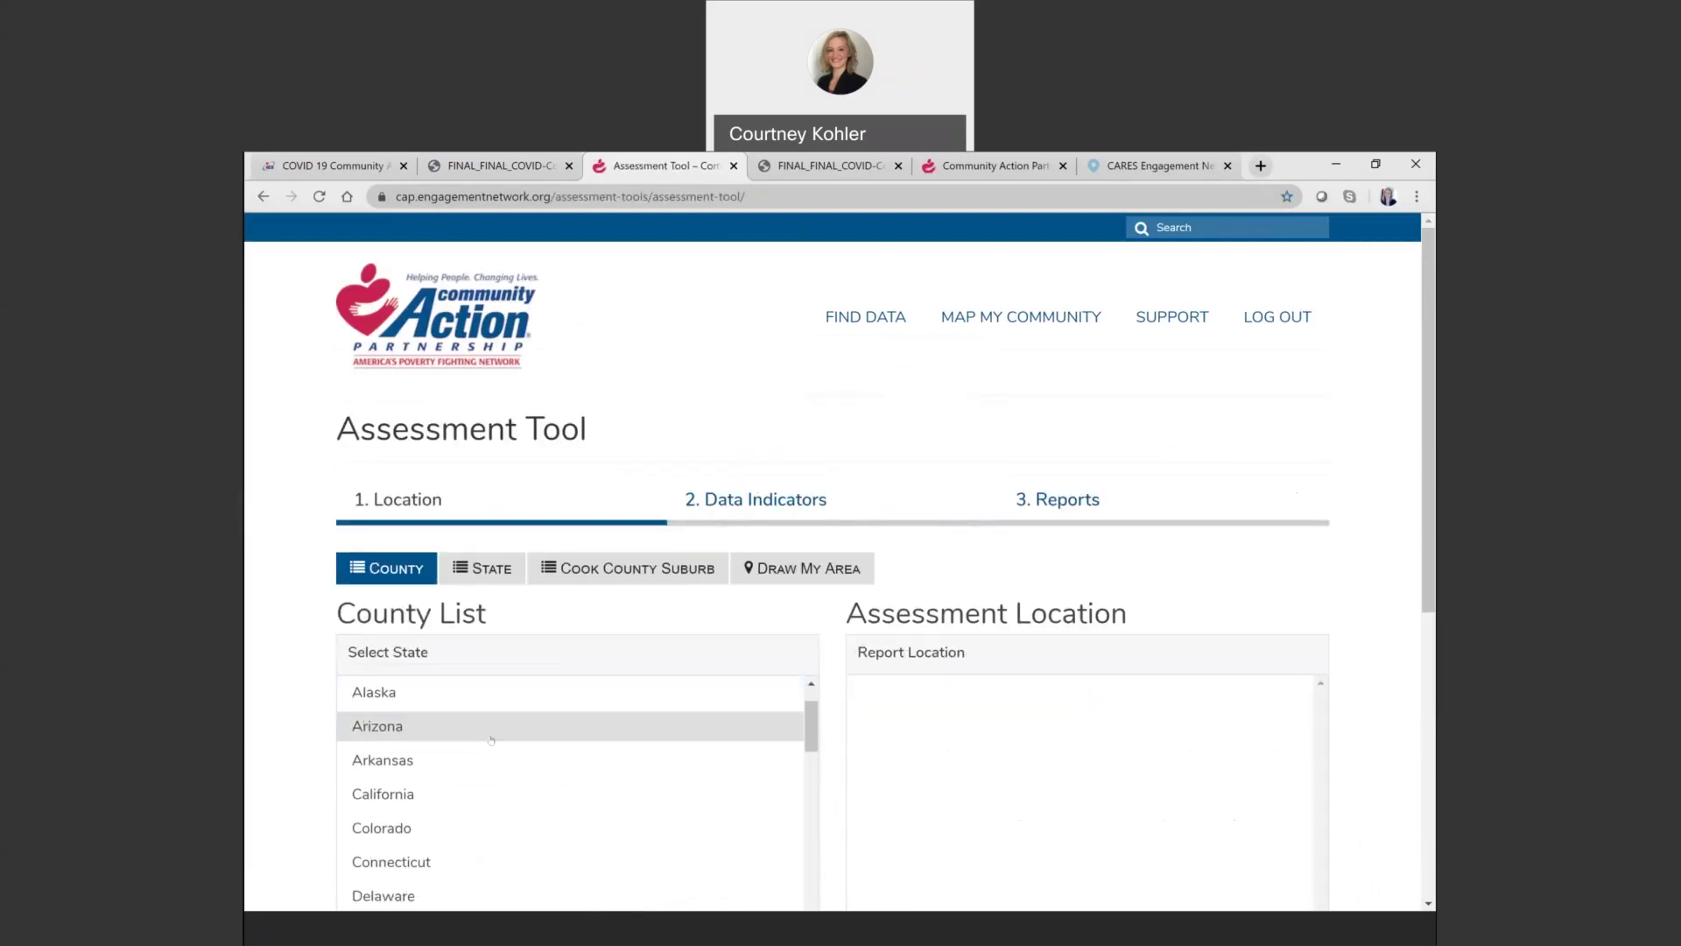
pyautogui.click(445, 803)
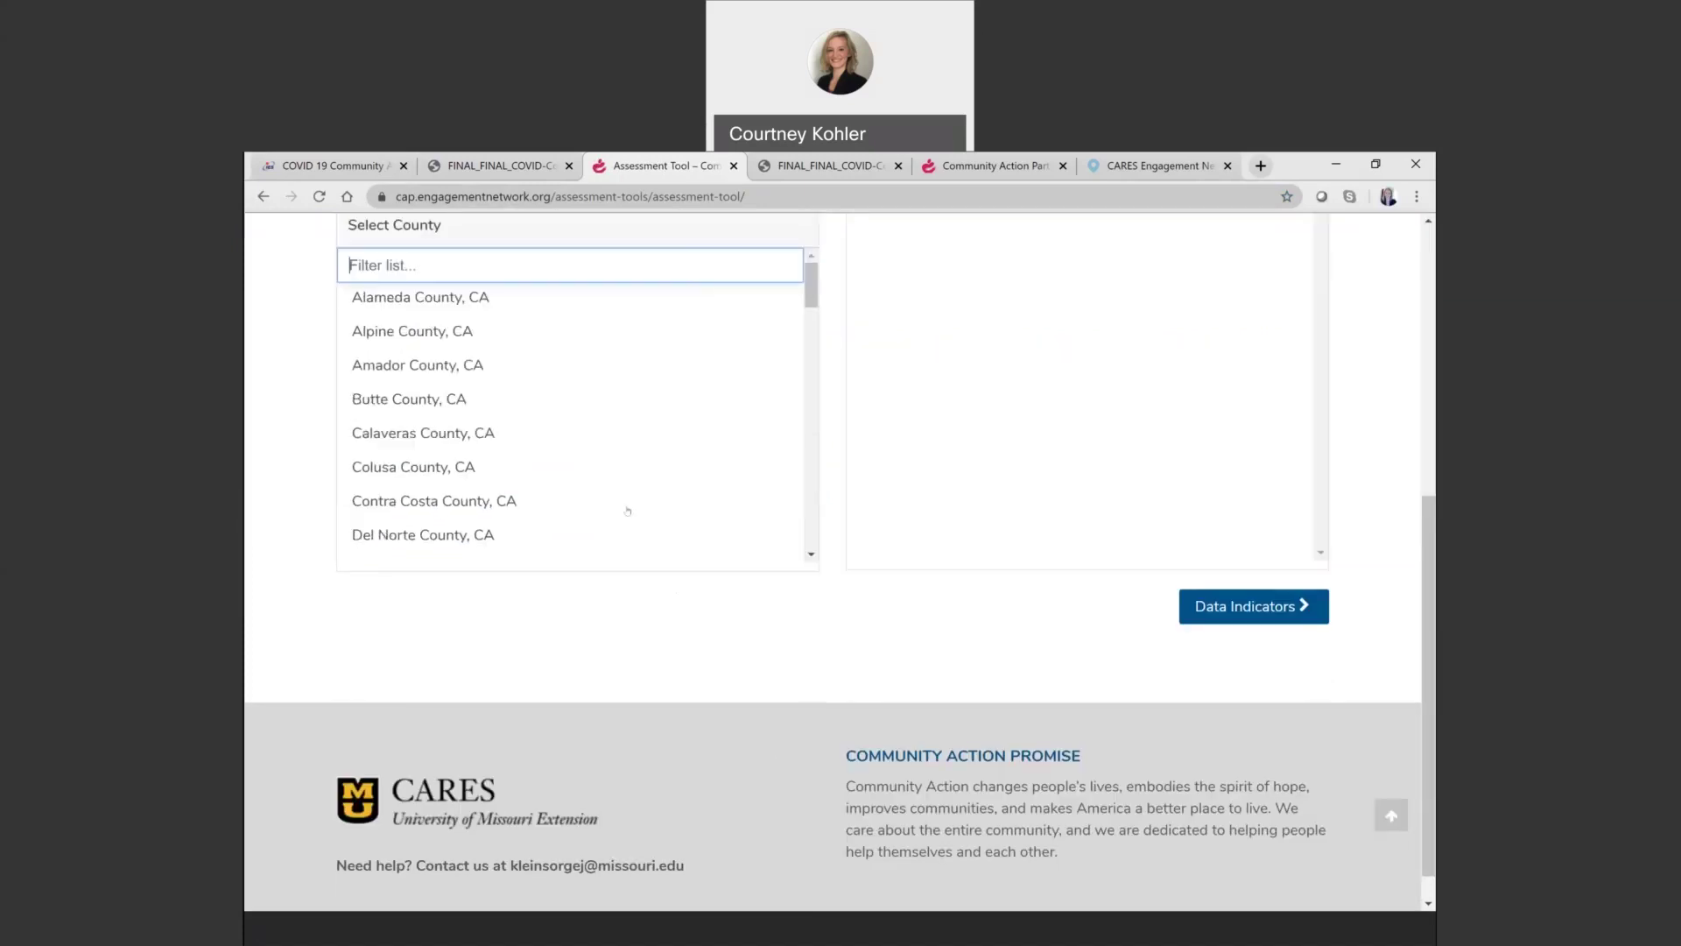
pyautogui.click(451, 366)
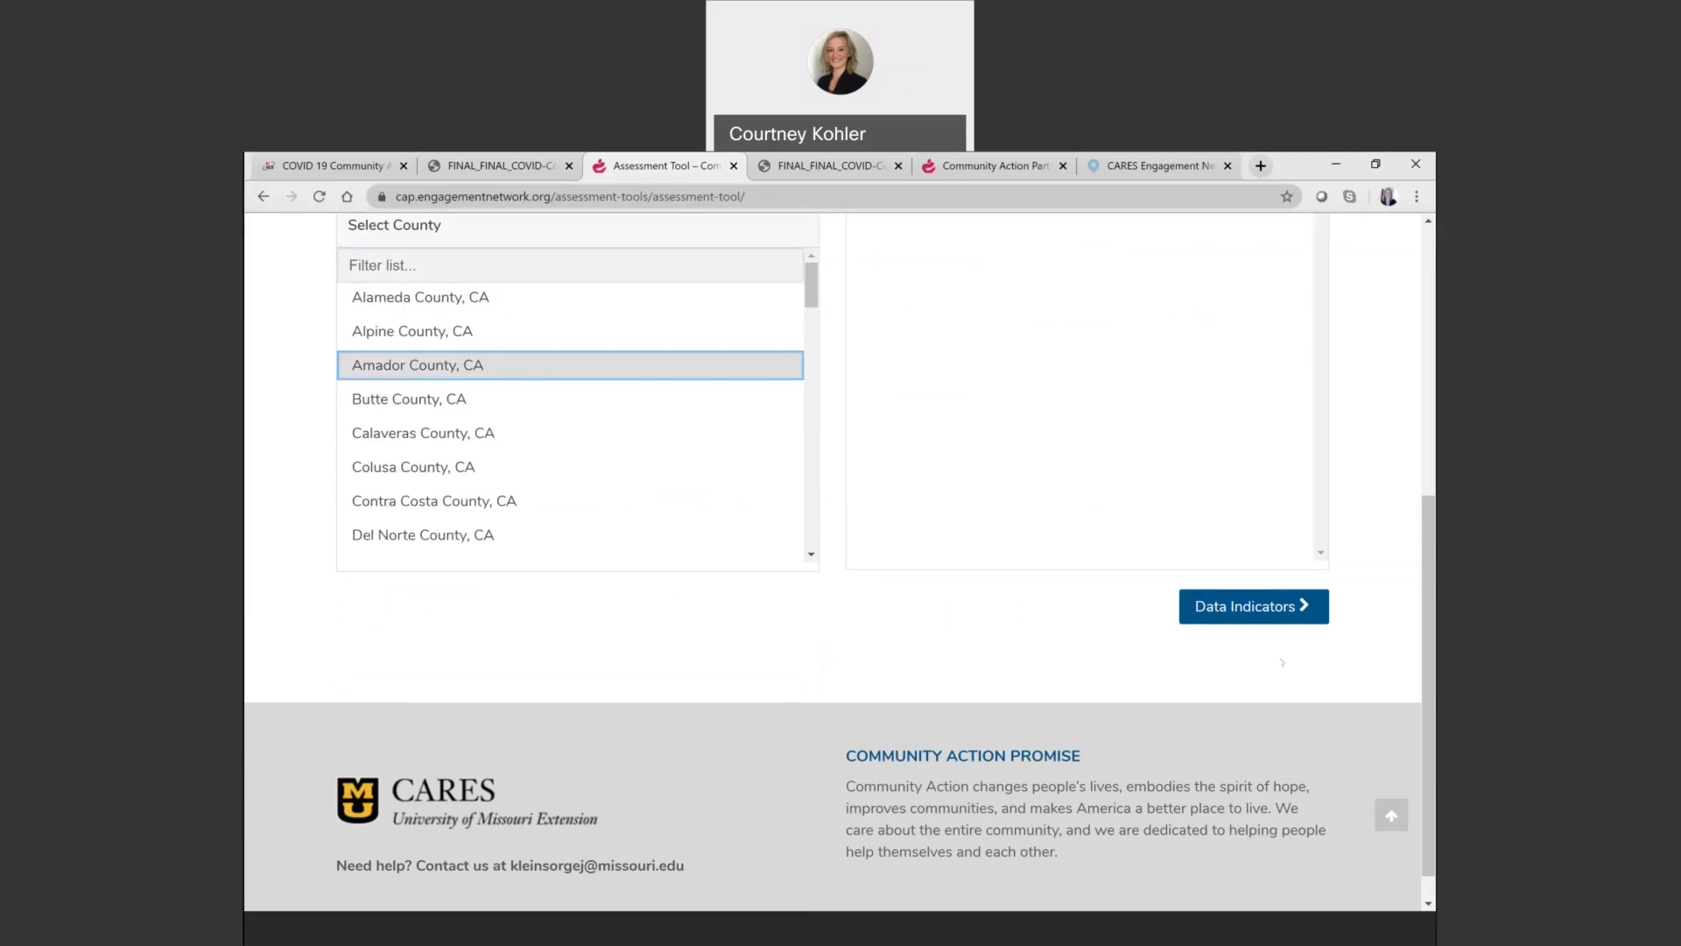
# - Select only the Poverty Rate 200% (ACS) indicator under Population Profile and generate the report
pyautogui.click(1269, 604)
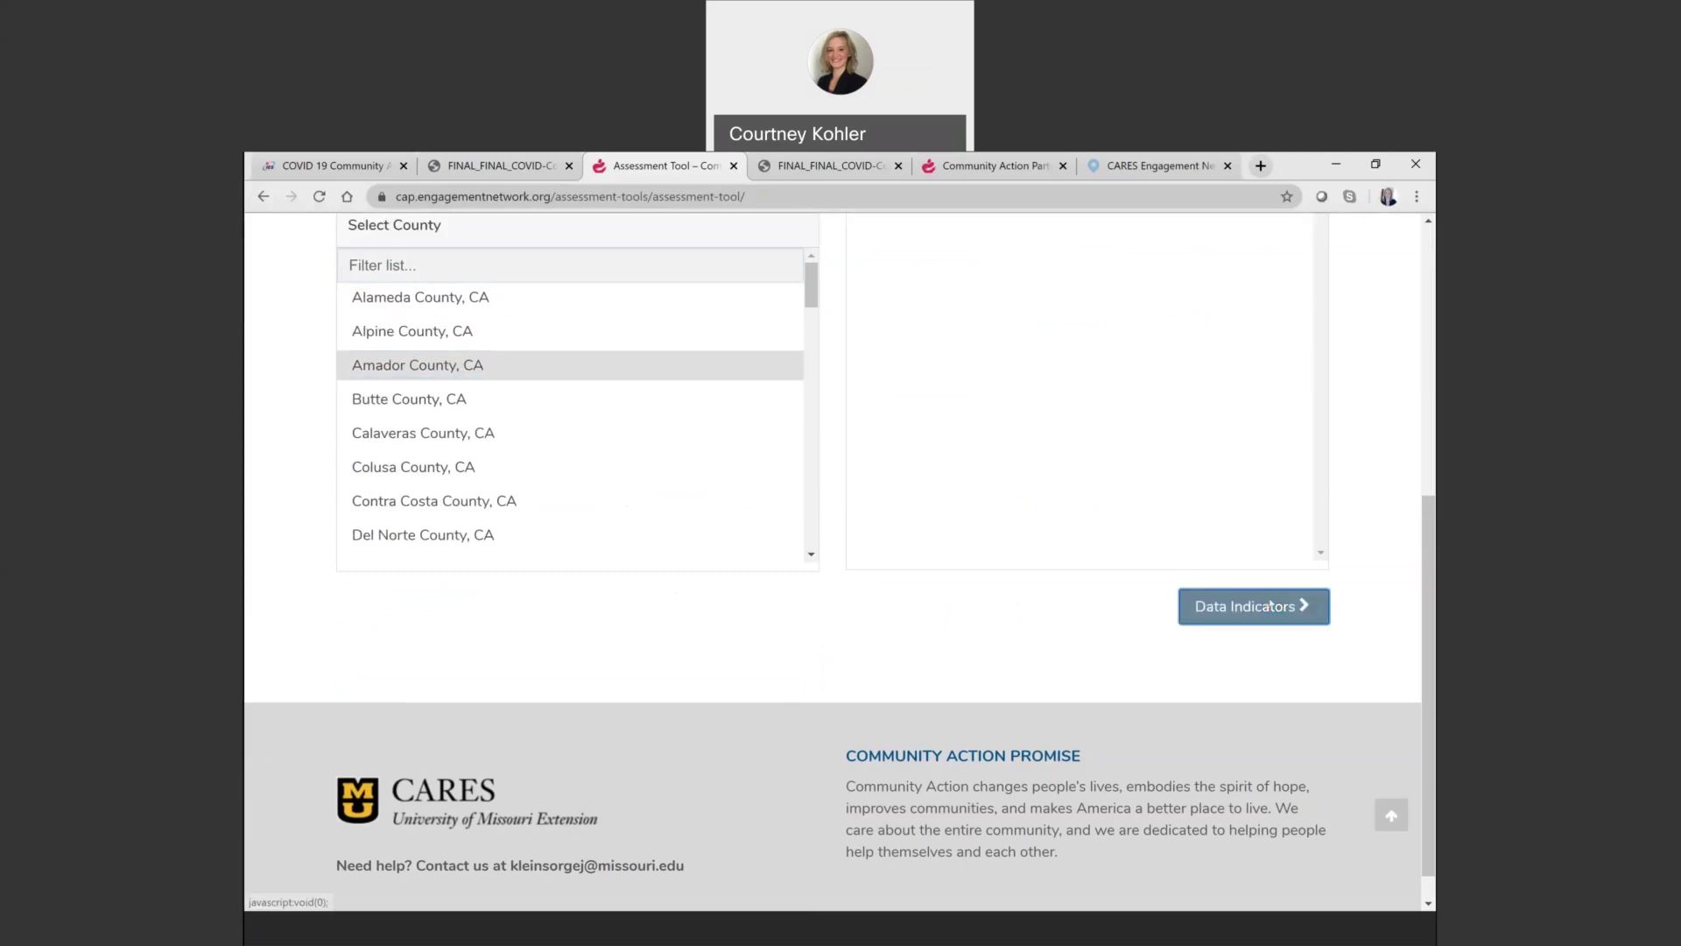
pyautogui.scroll(-1, 518, 540)
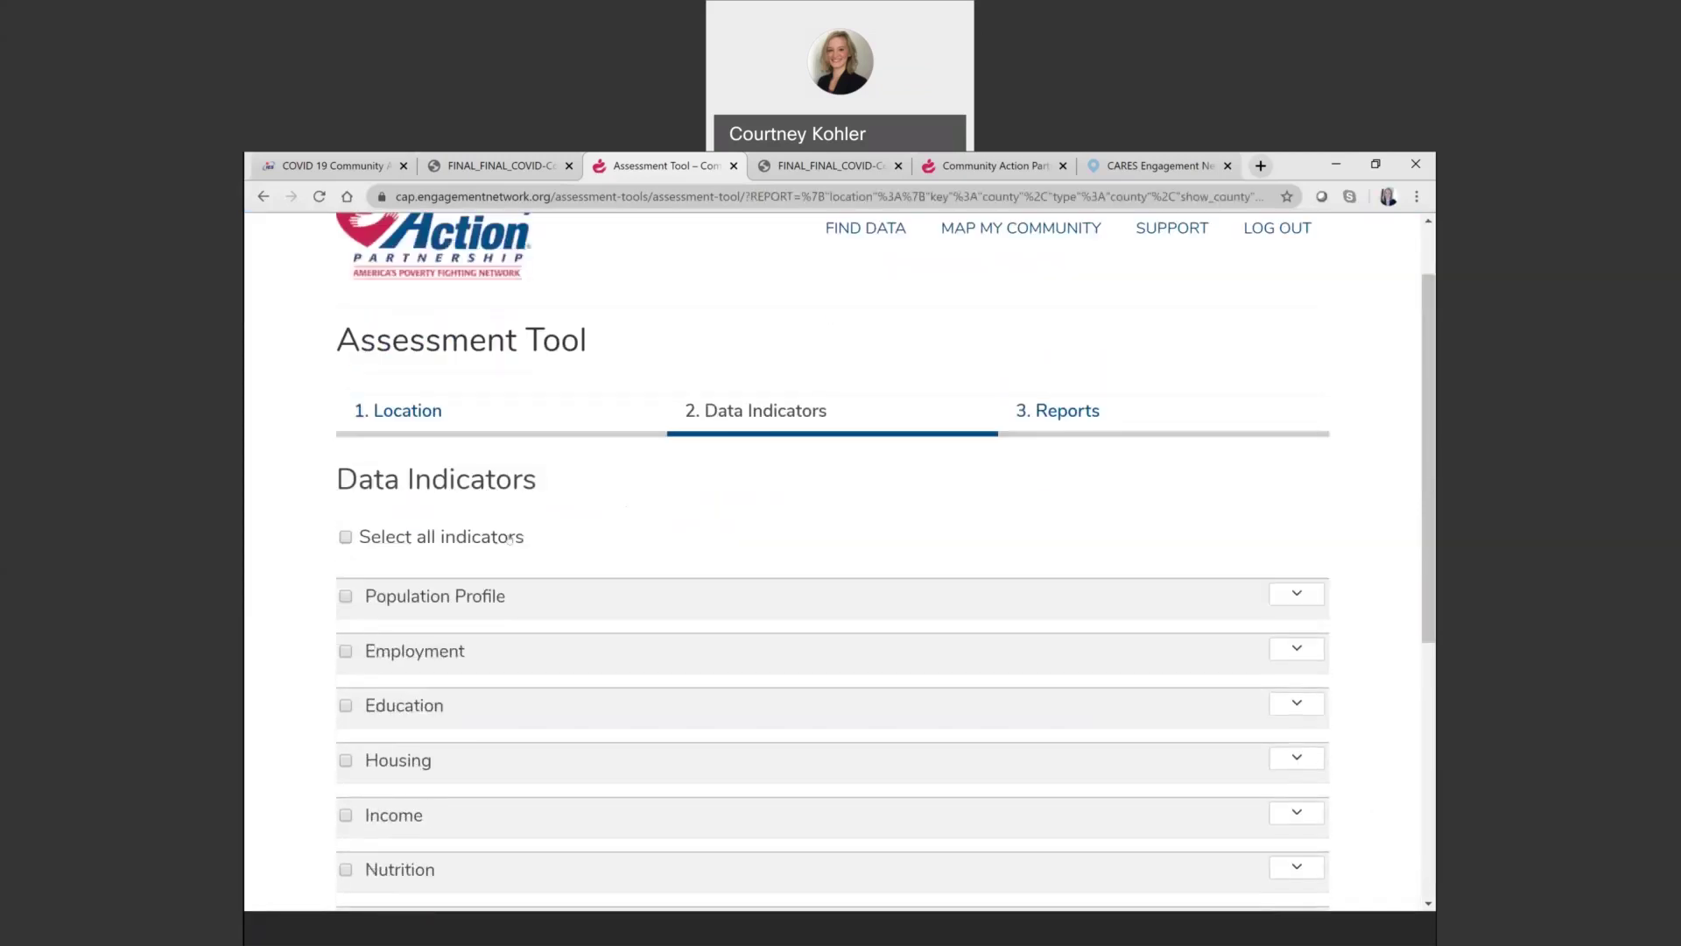
pyautogui.click(346, 596)
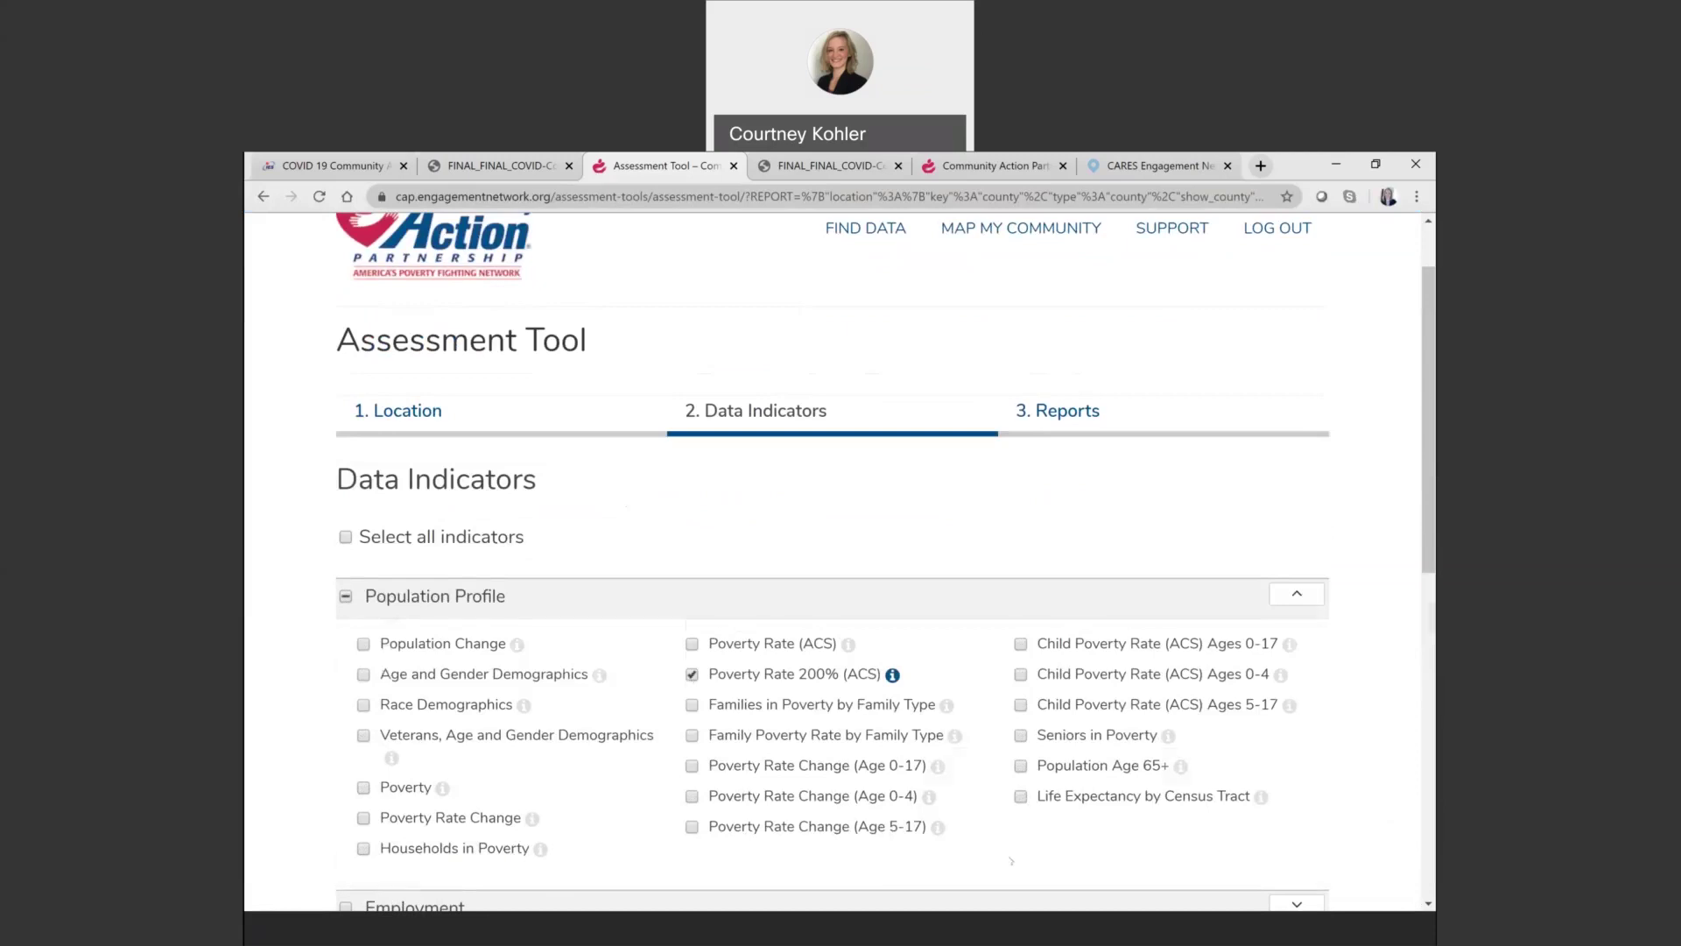
pyautogui.scroll(-3, 951, 694)
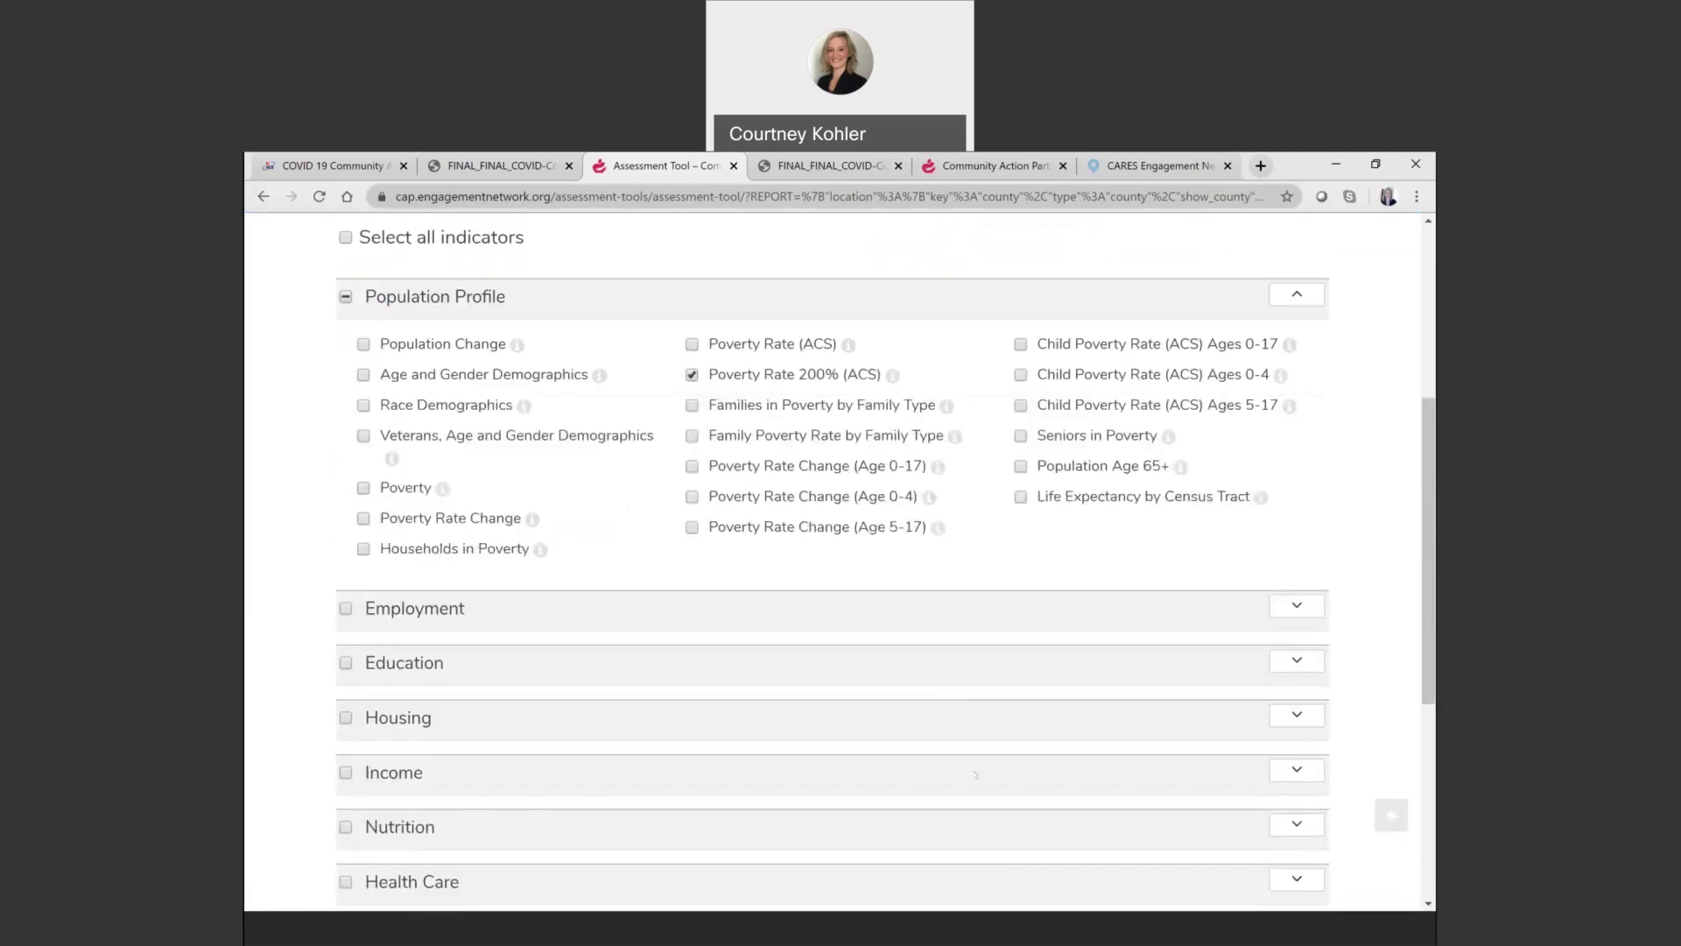
pyautogui.scroll(-3, 976, 774)
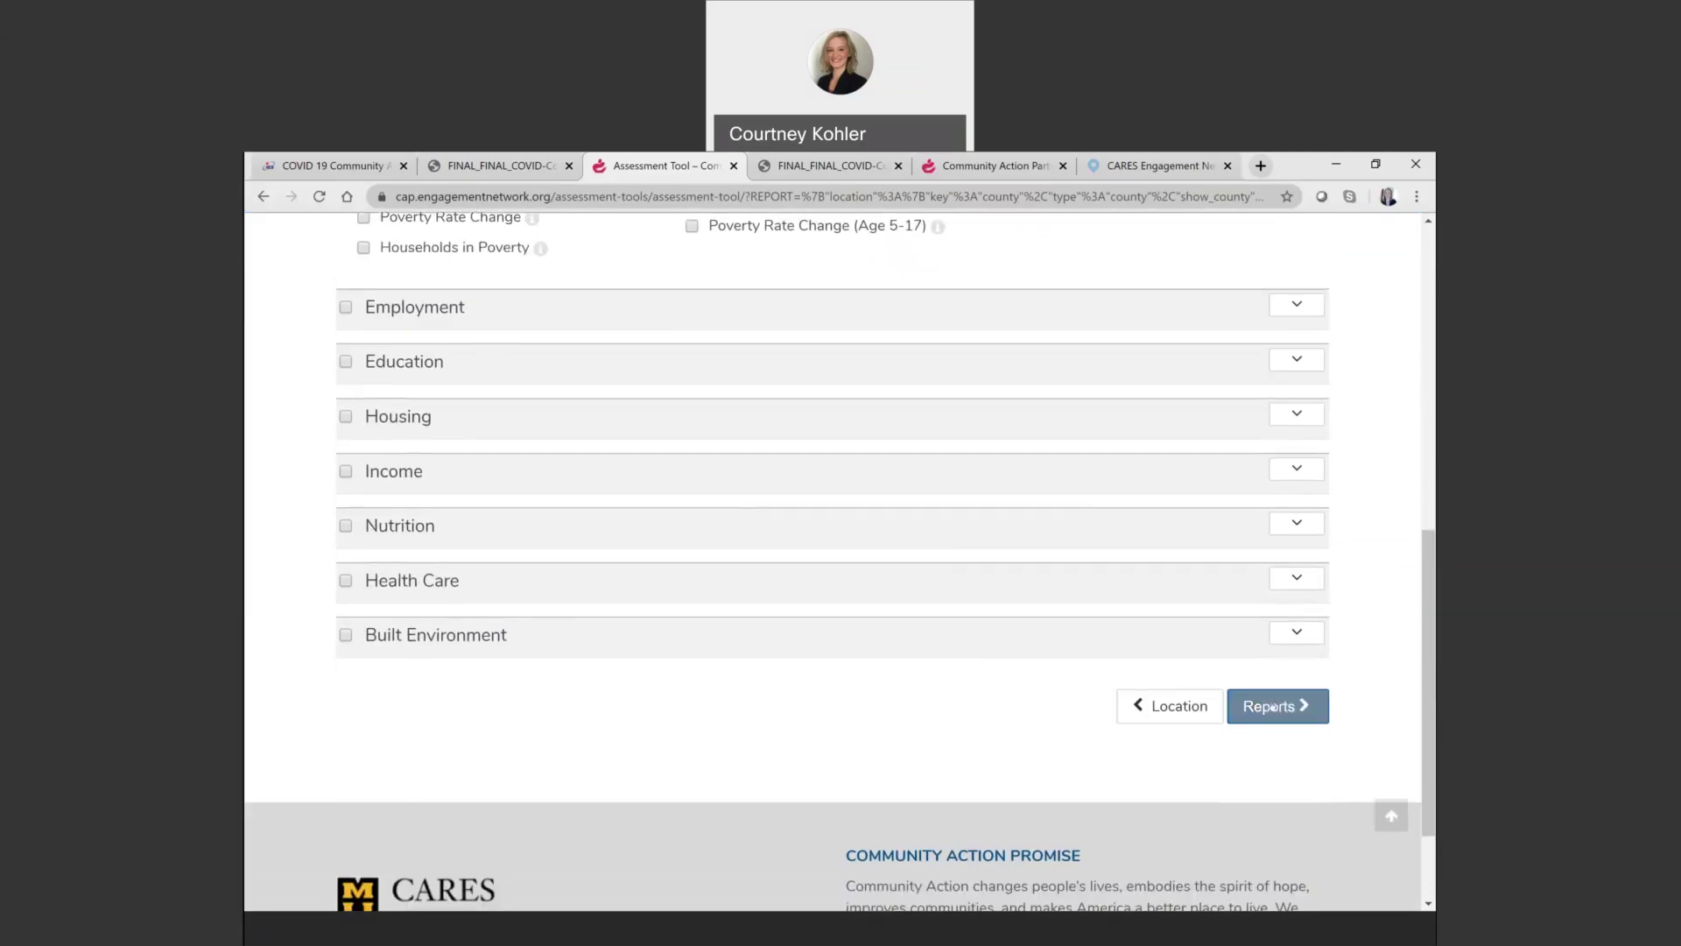
pyautogui.click(1272, 707)
pyautogui.click(1270, 771)
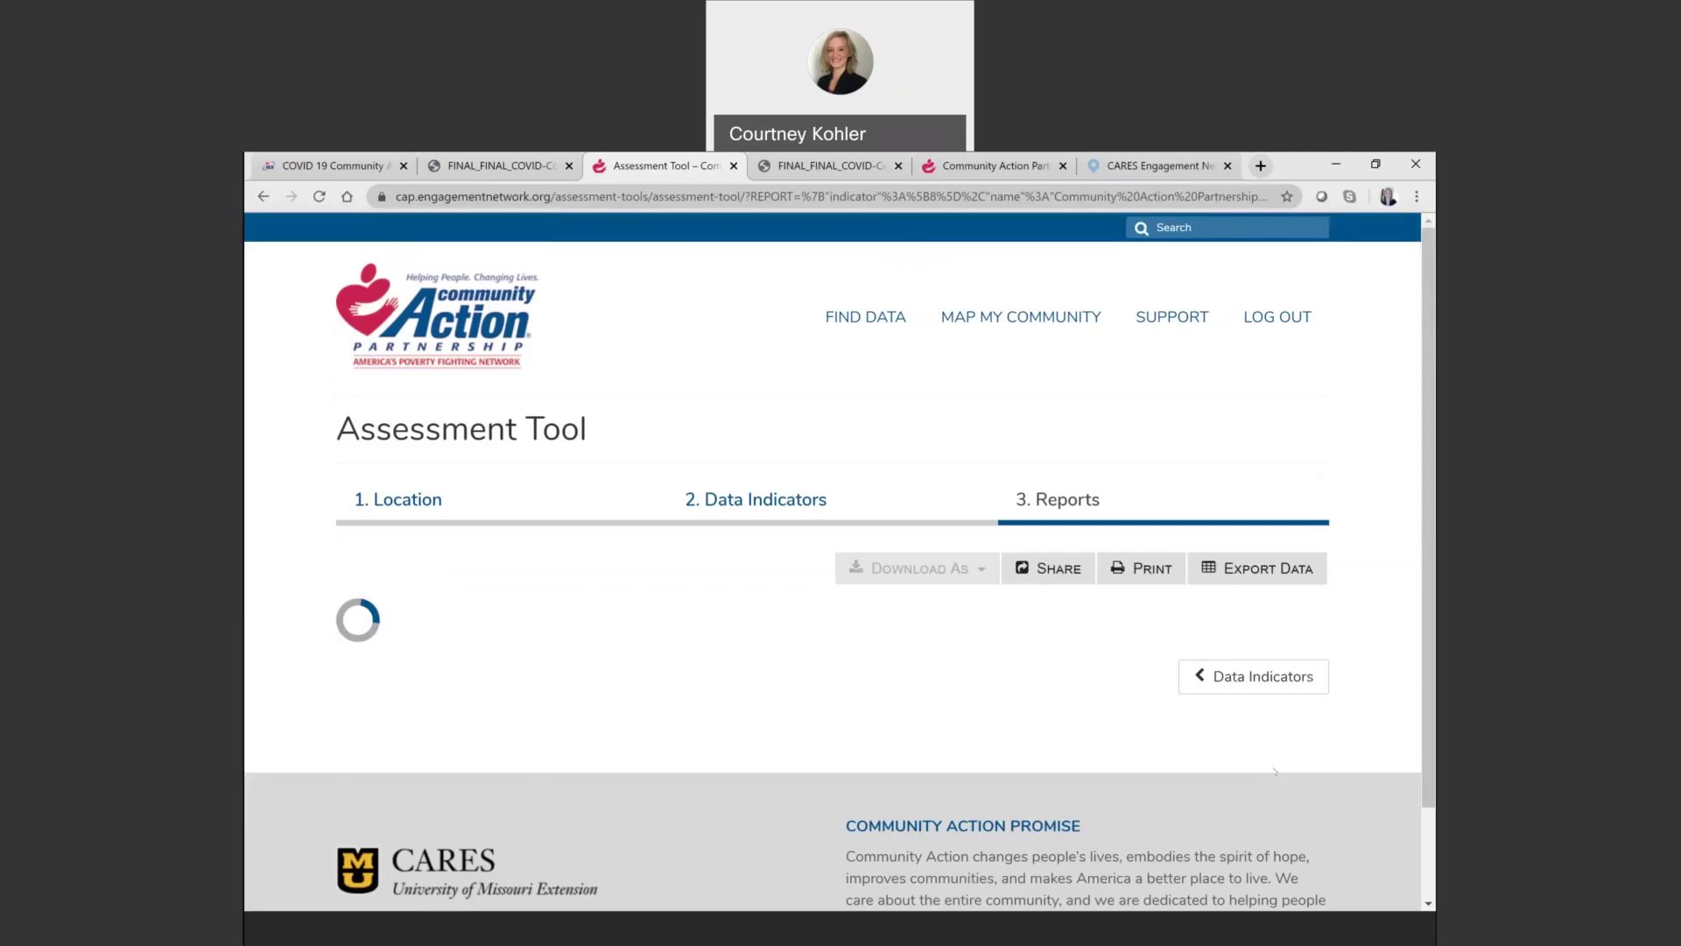
# - Examine the report's Poverty Rate 200% (ACS) table, gauge chart and census tract map for Amador County
pyautogui.scroll(-1, 674, 791)
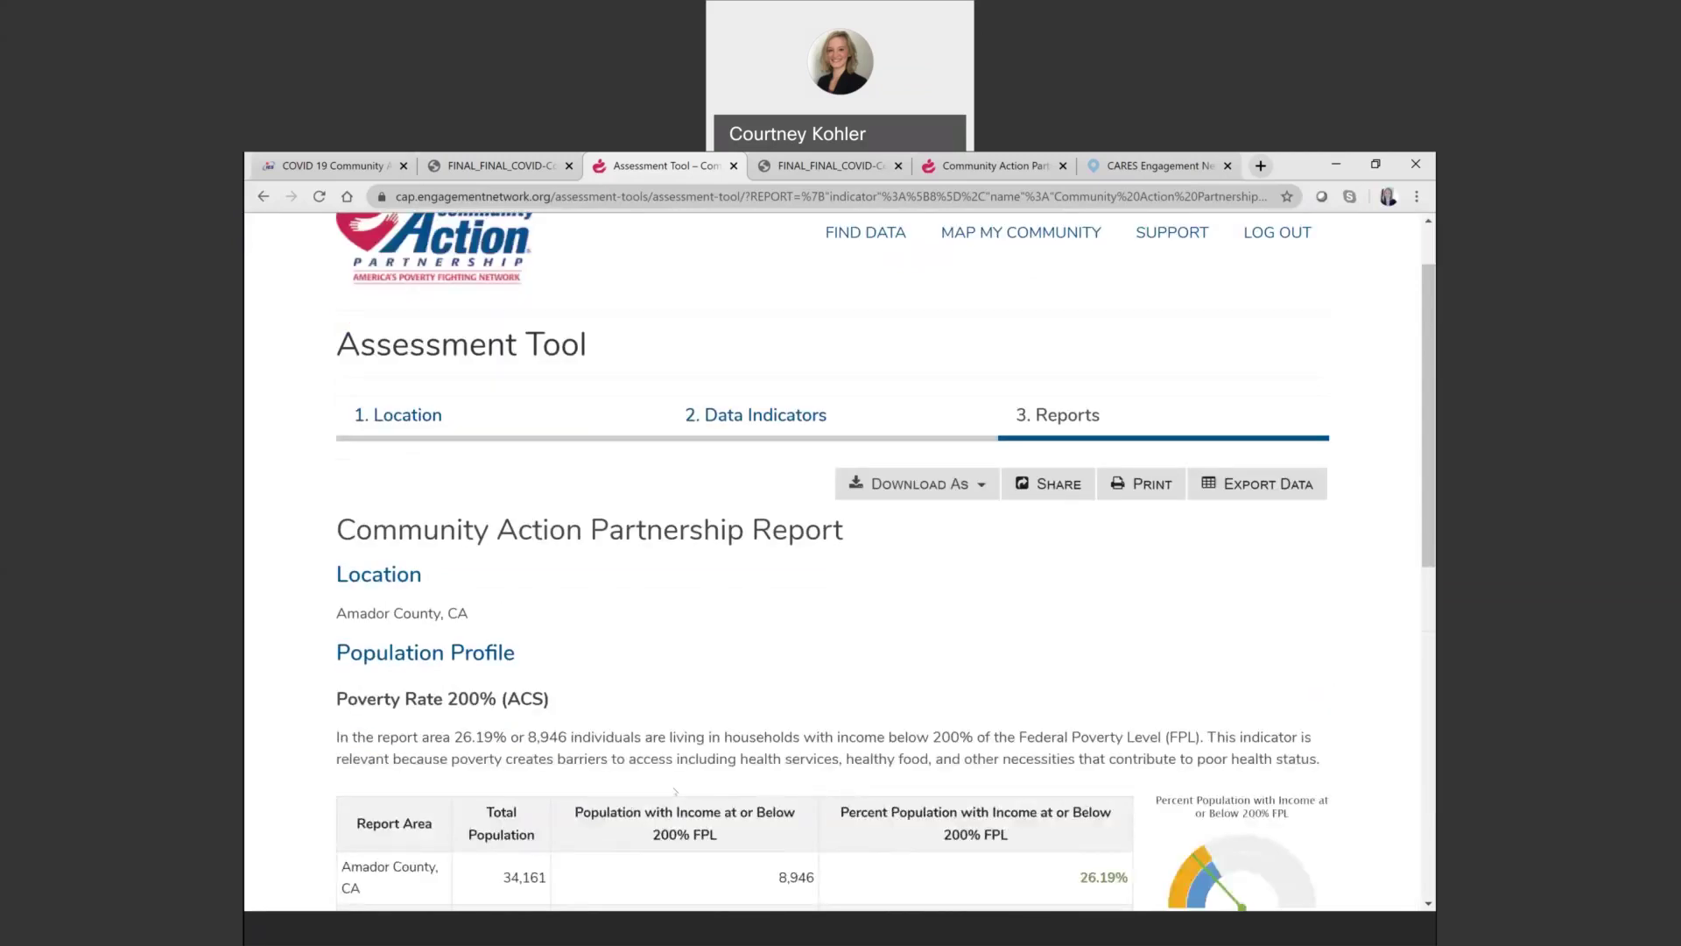
pyautogui.scroll(-3, 674, 791)
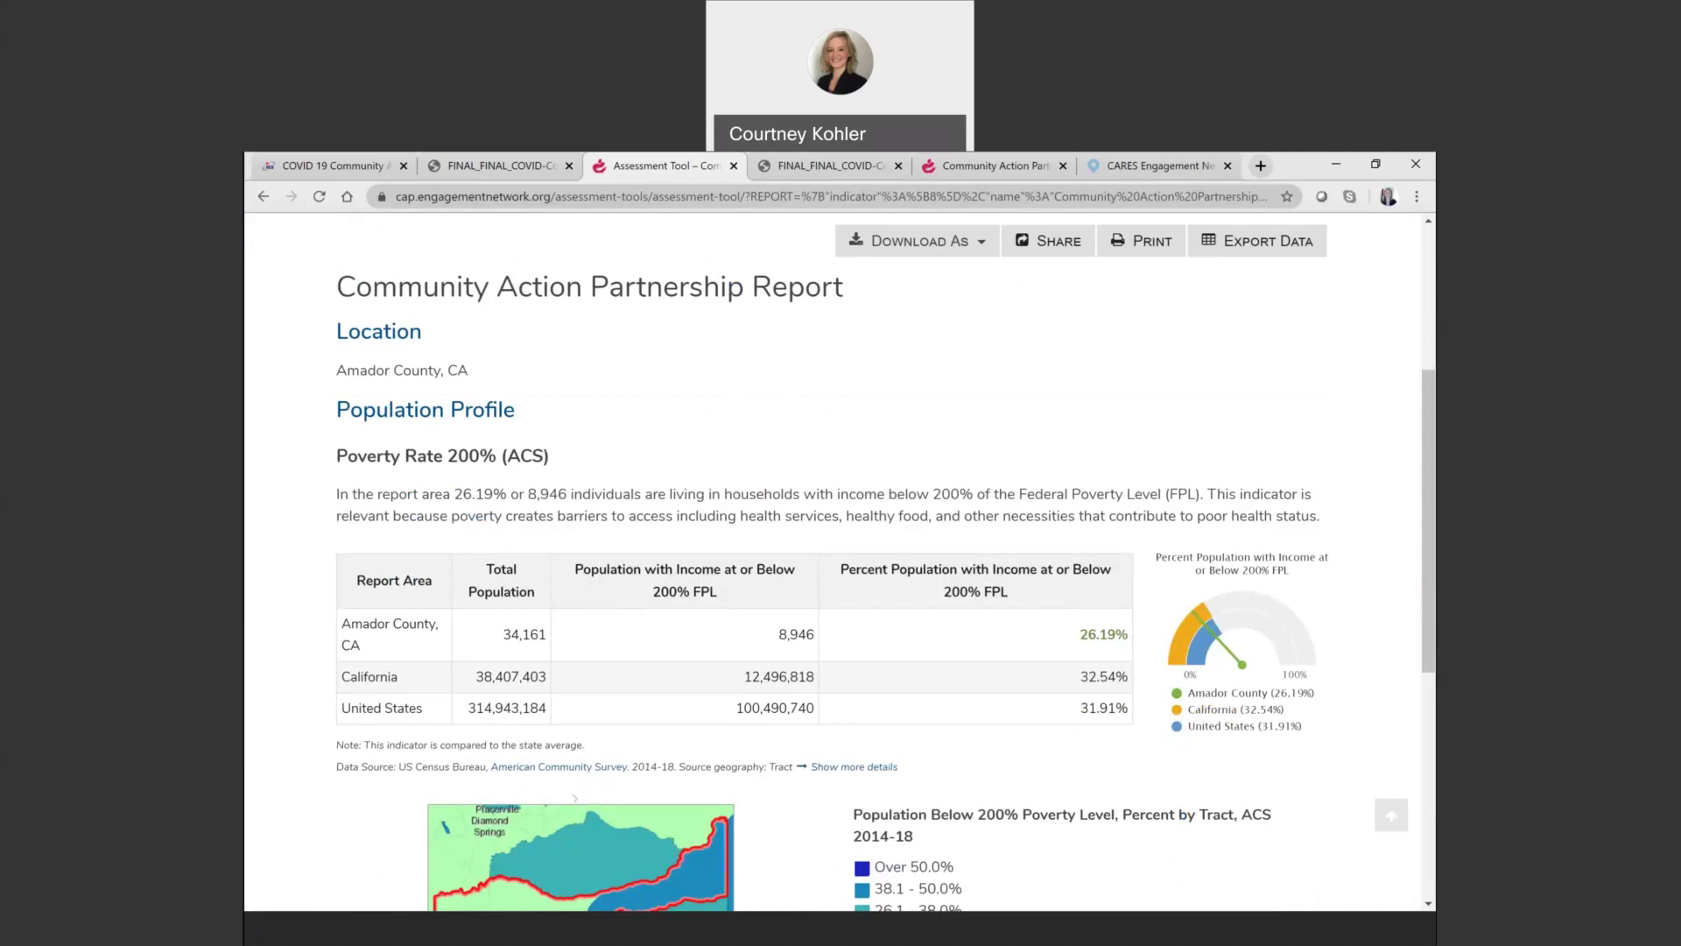
pyautogui.scroll(-4, 576, 798)
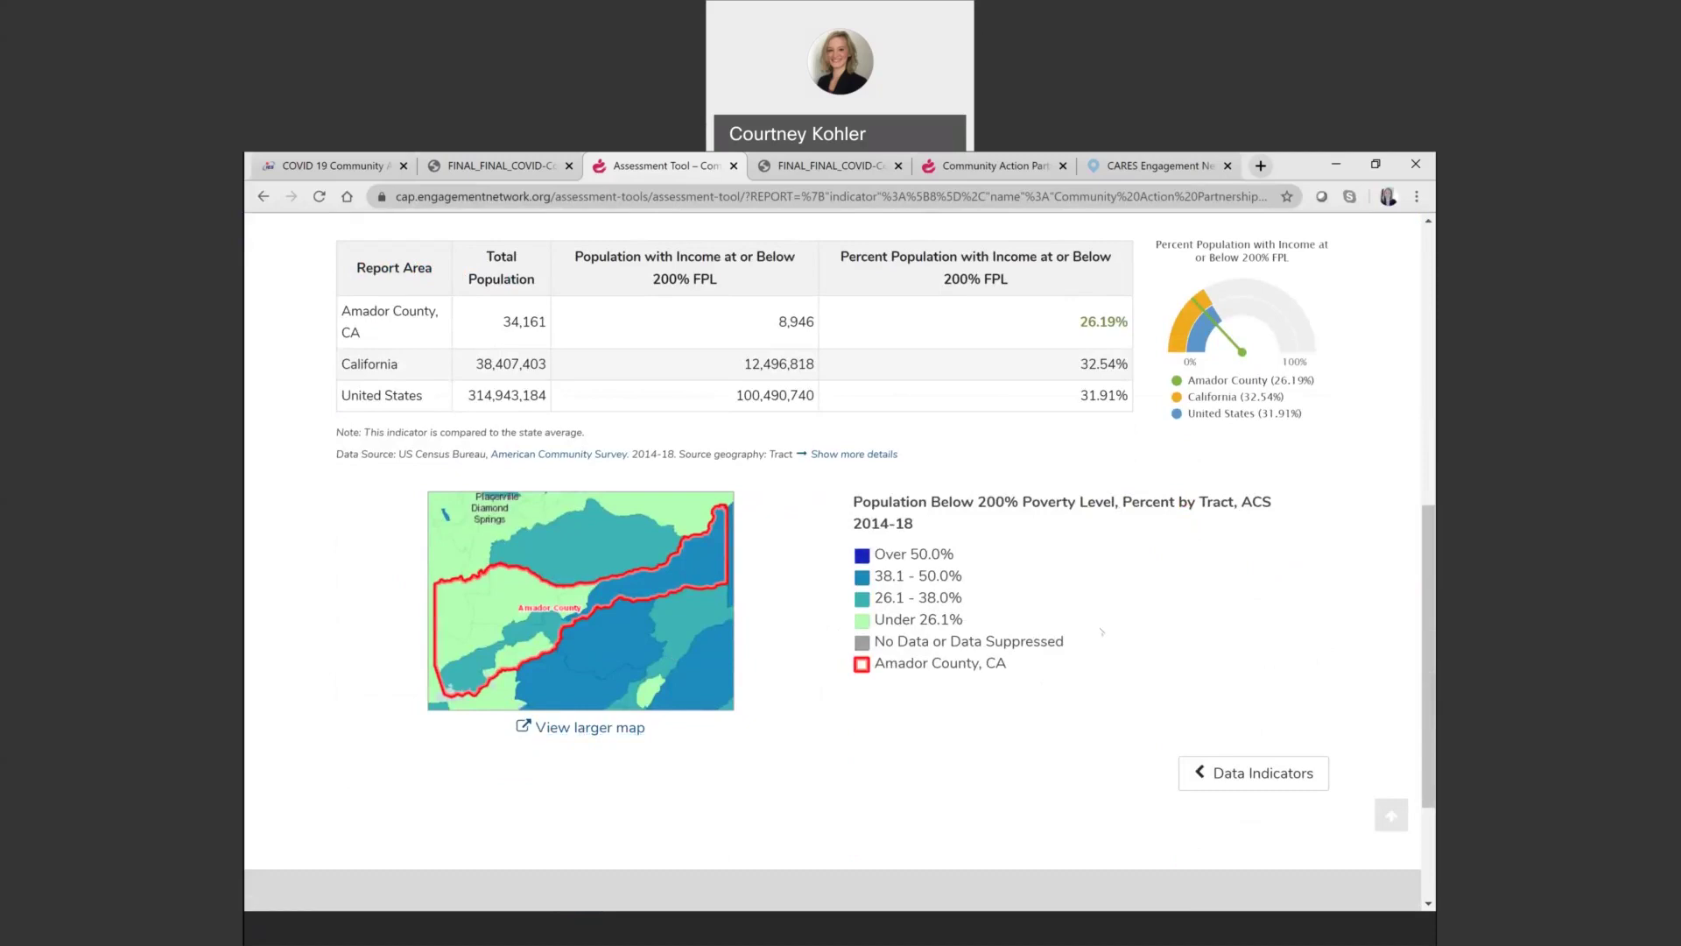
pyautogui.scroll(4, 1101, 630)
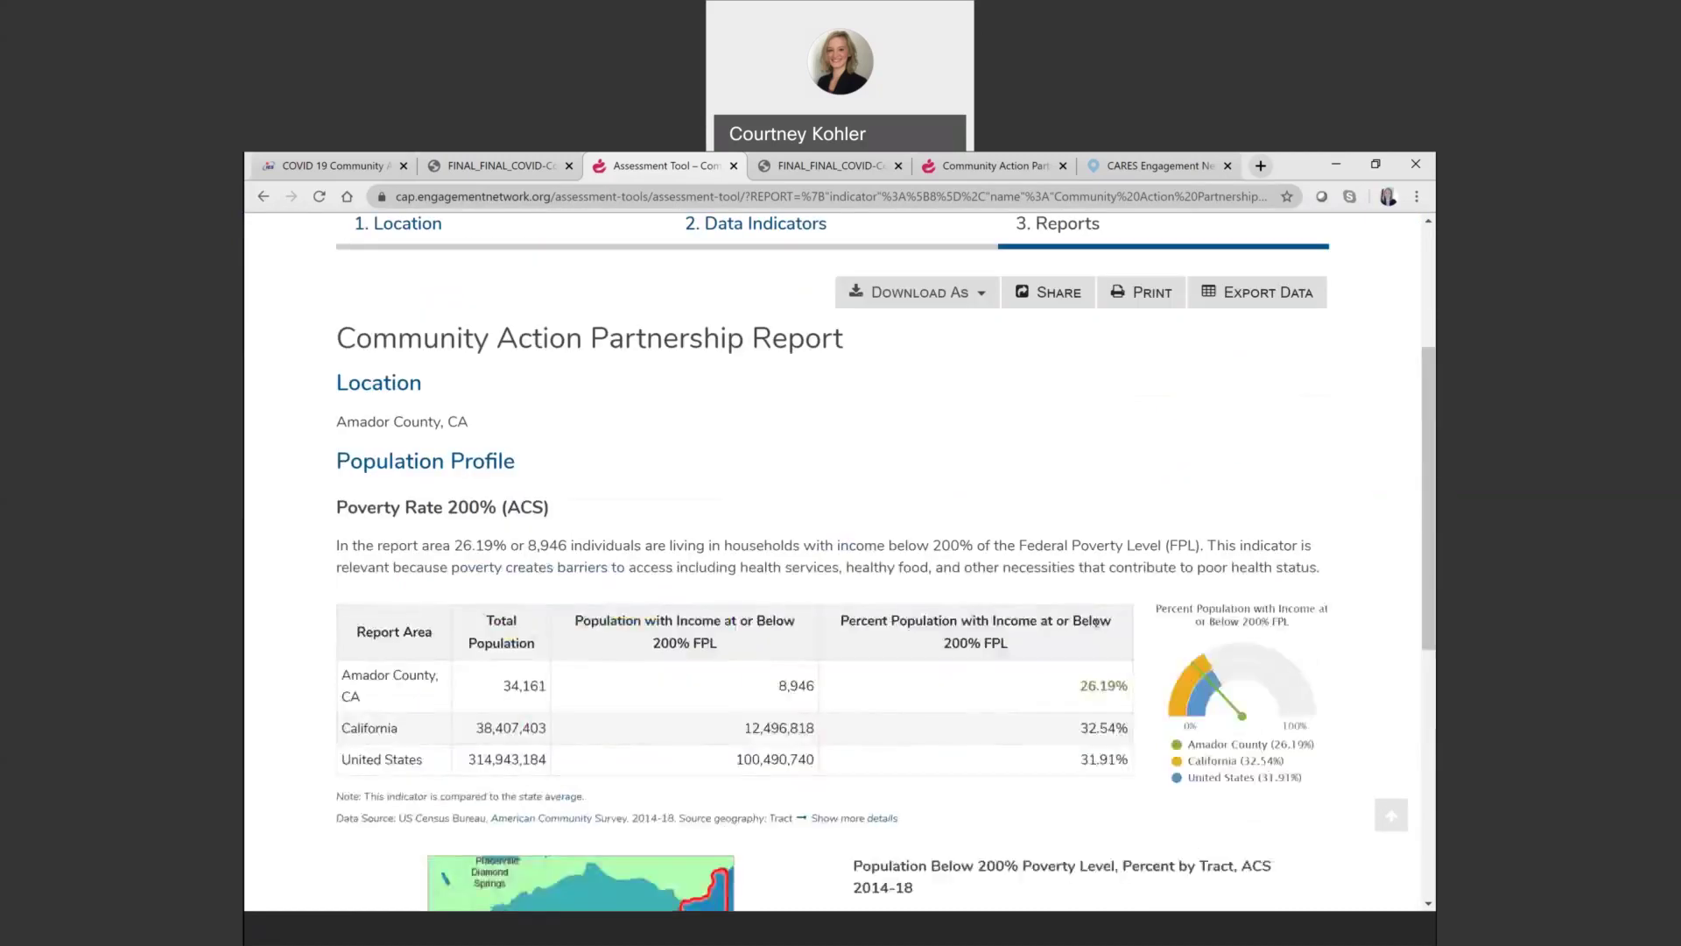
# - Return to the guide PDF and open the Section I Data Table census link in a new tab, switching to it
pyautogui.scroll(3, 1099, 627)
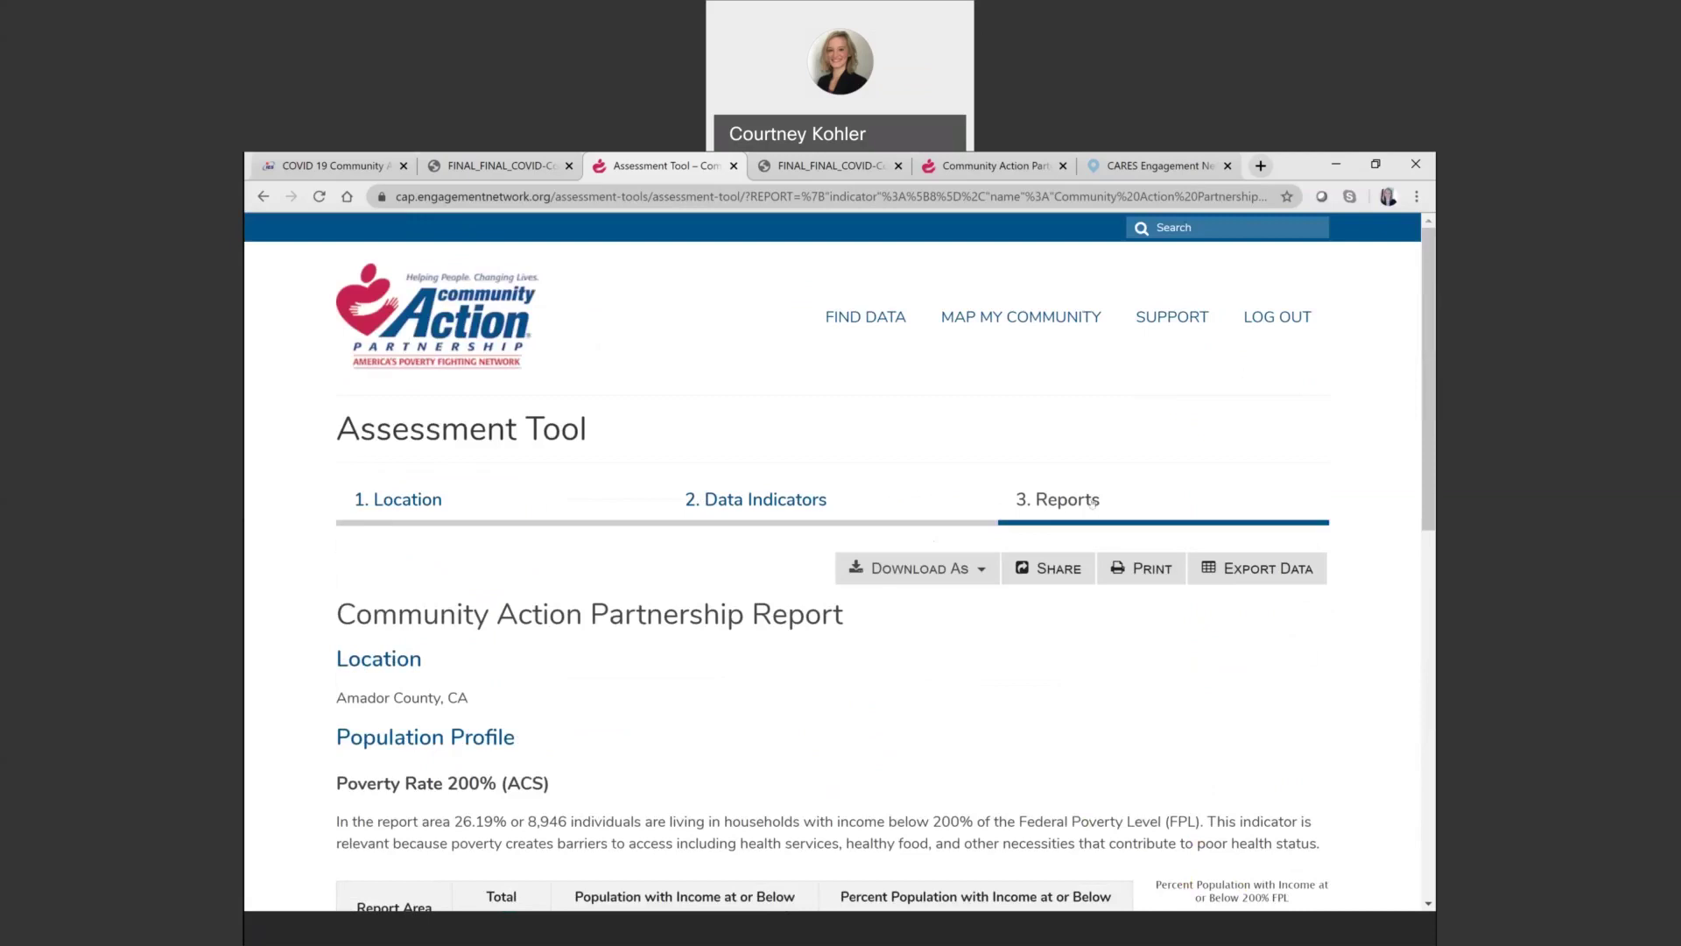
pyautogui.click(452, 165)
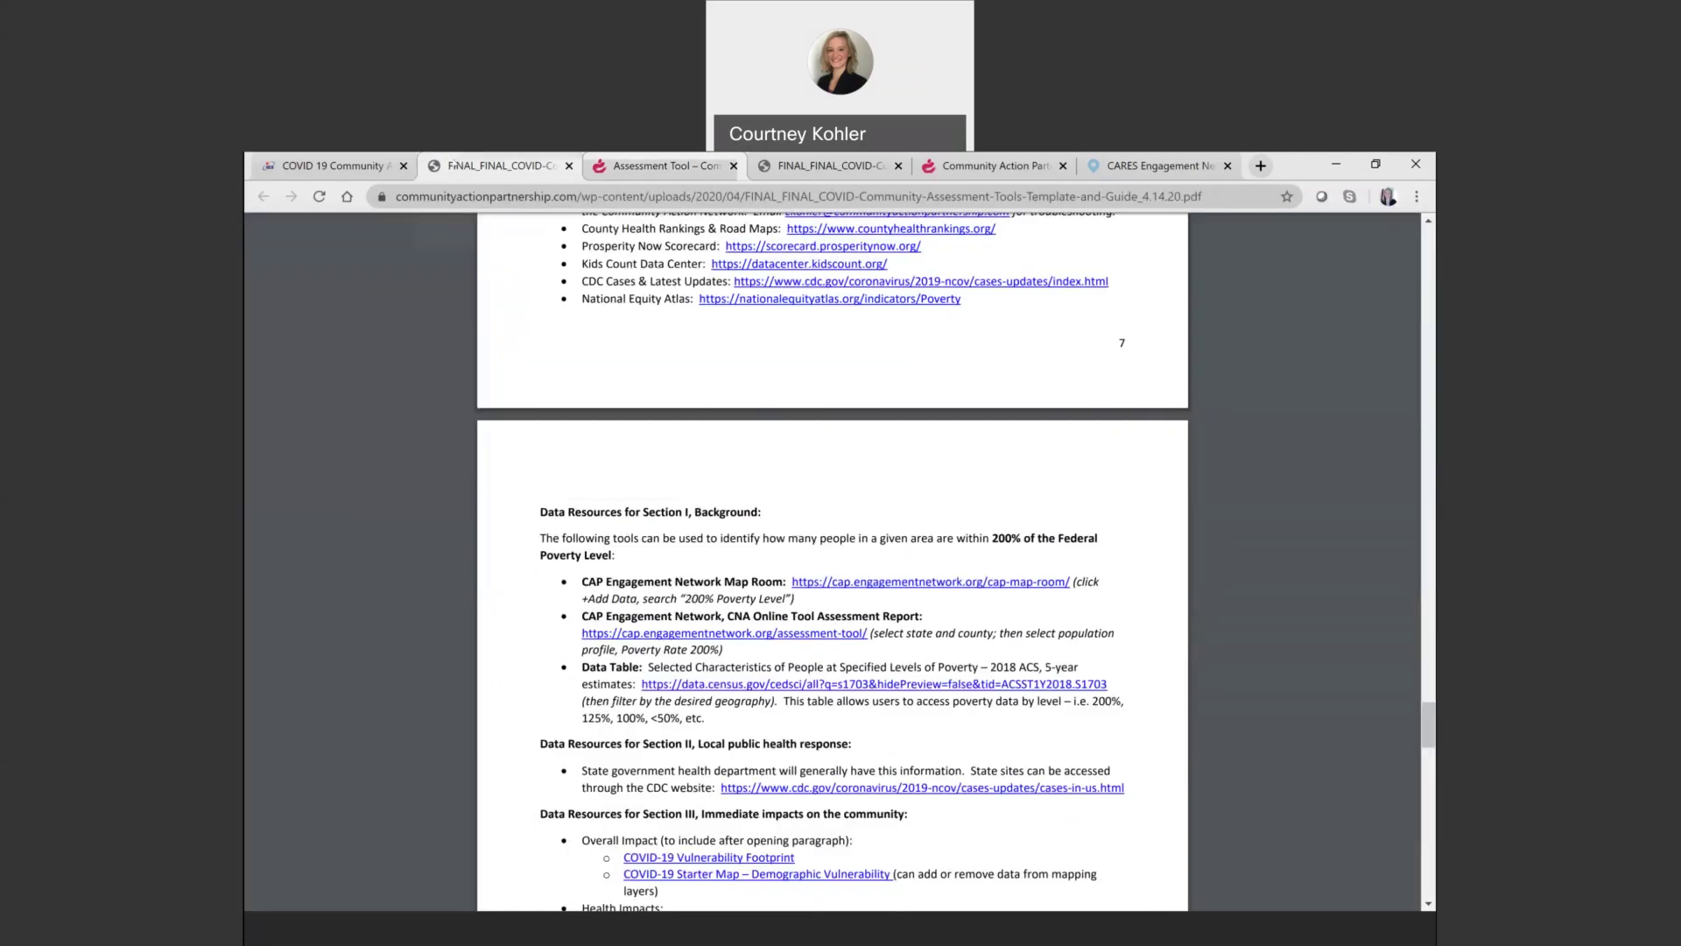
pyautogui.scroll(-2, 561, 507)
pyautogui.scroll(-1, 562, 507)
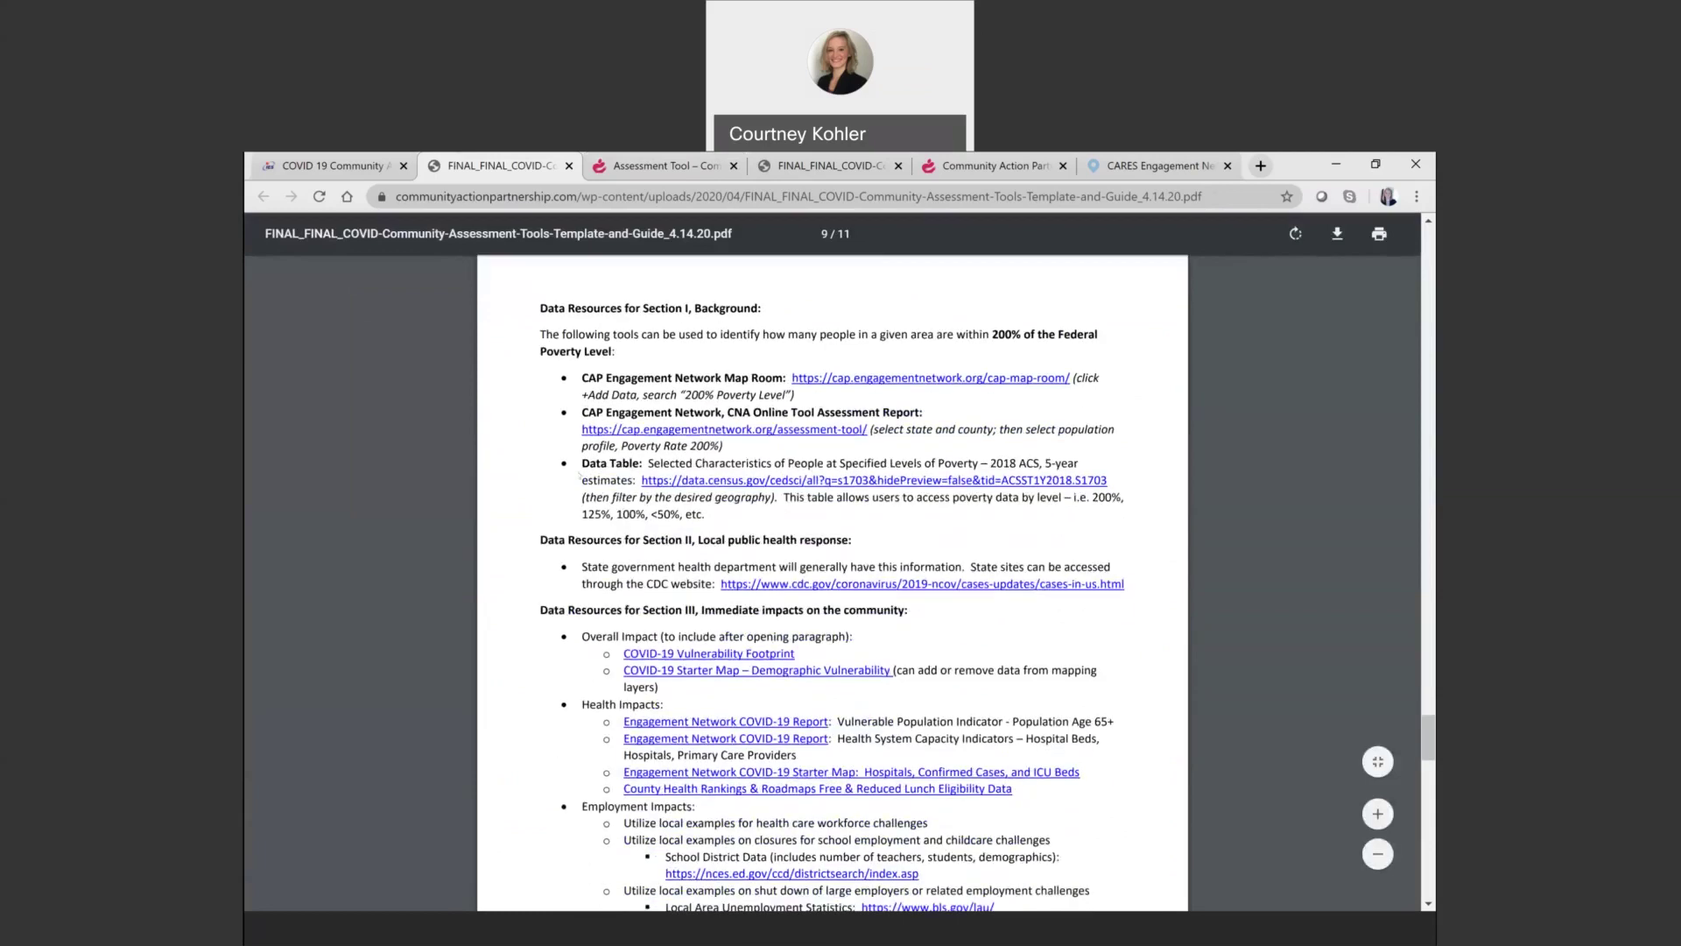
pyautogui.rightClick(771, 481)
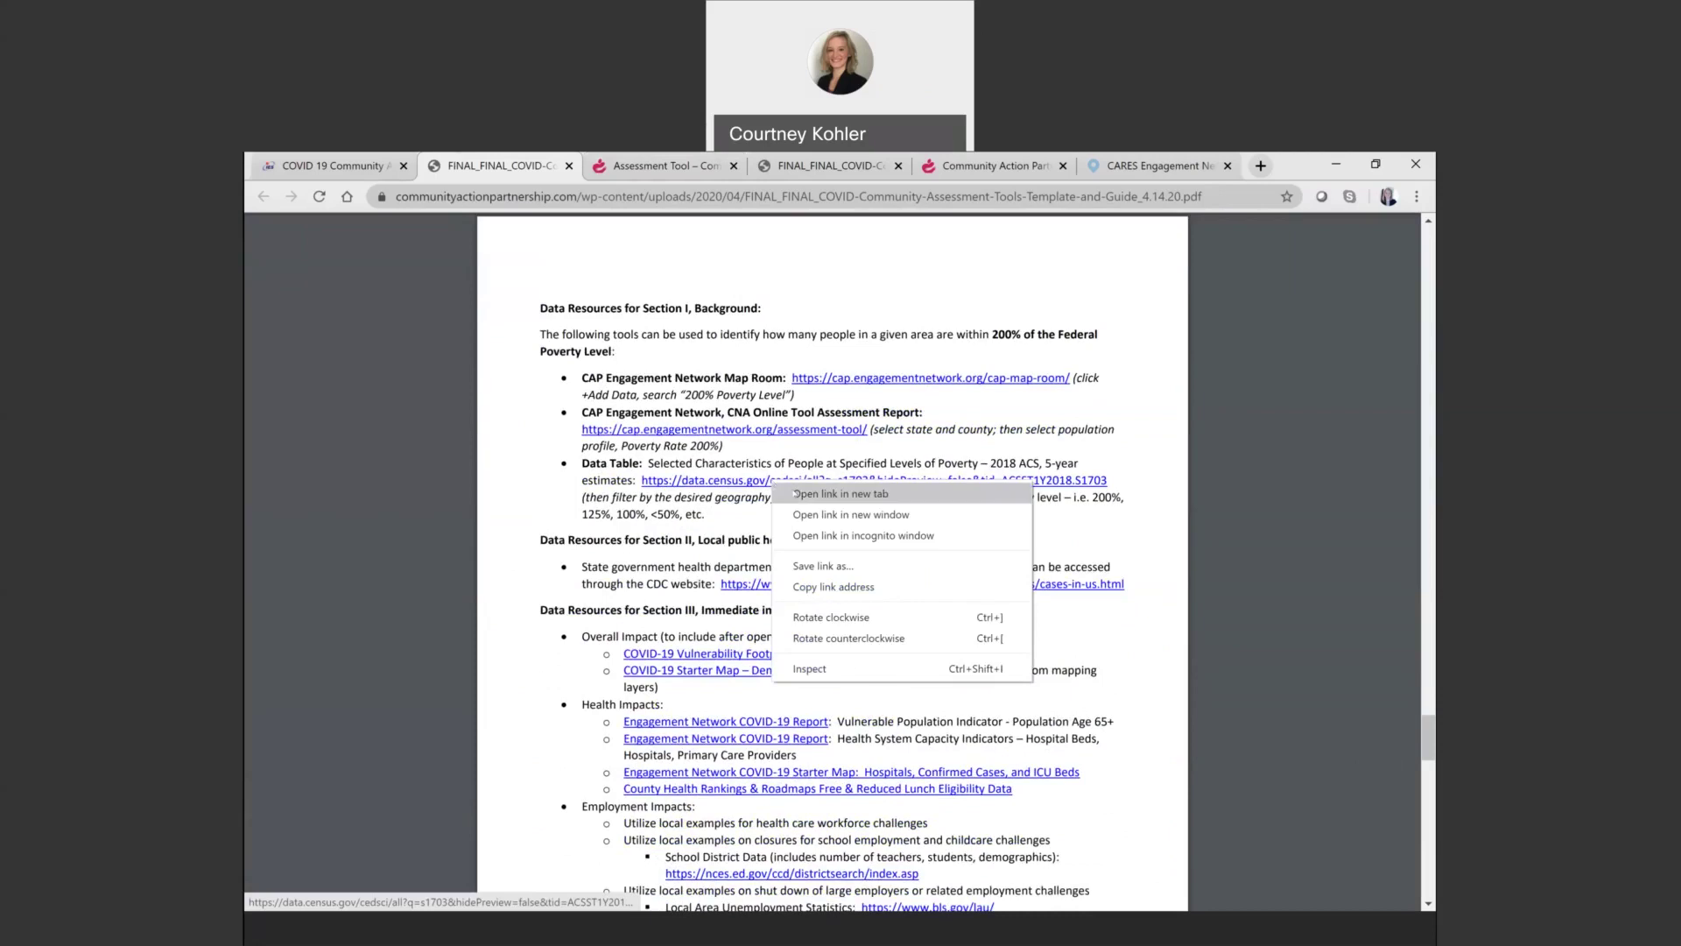
pyautogui.click(795, 494)
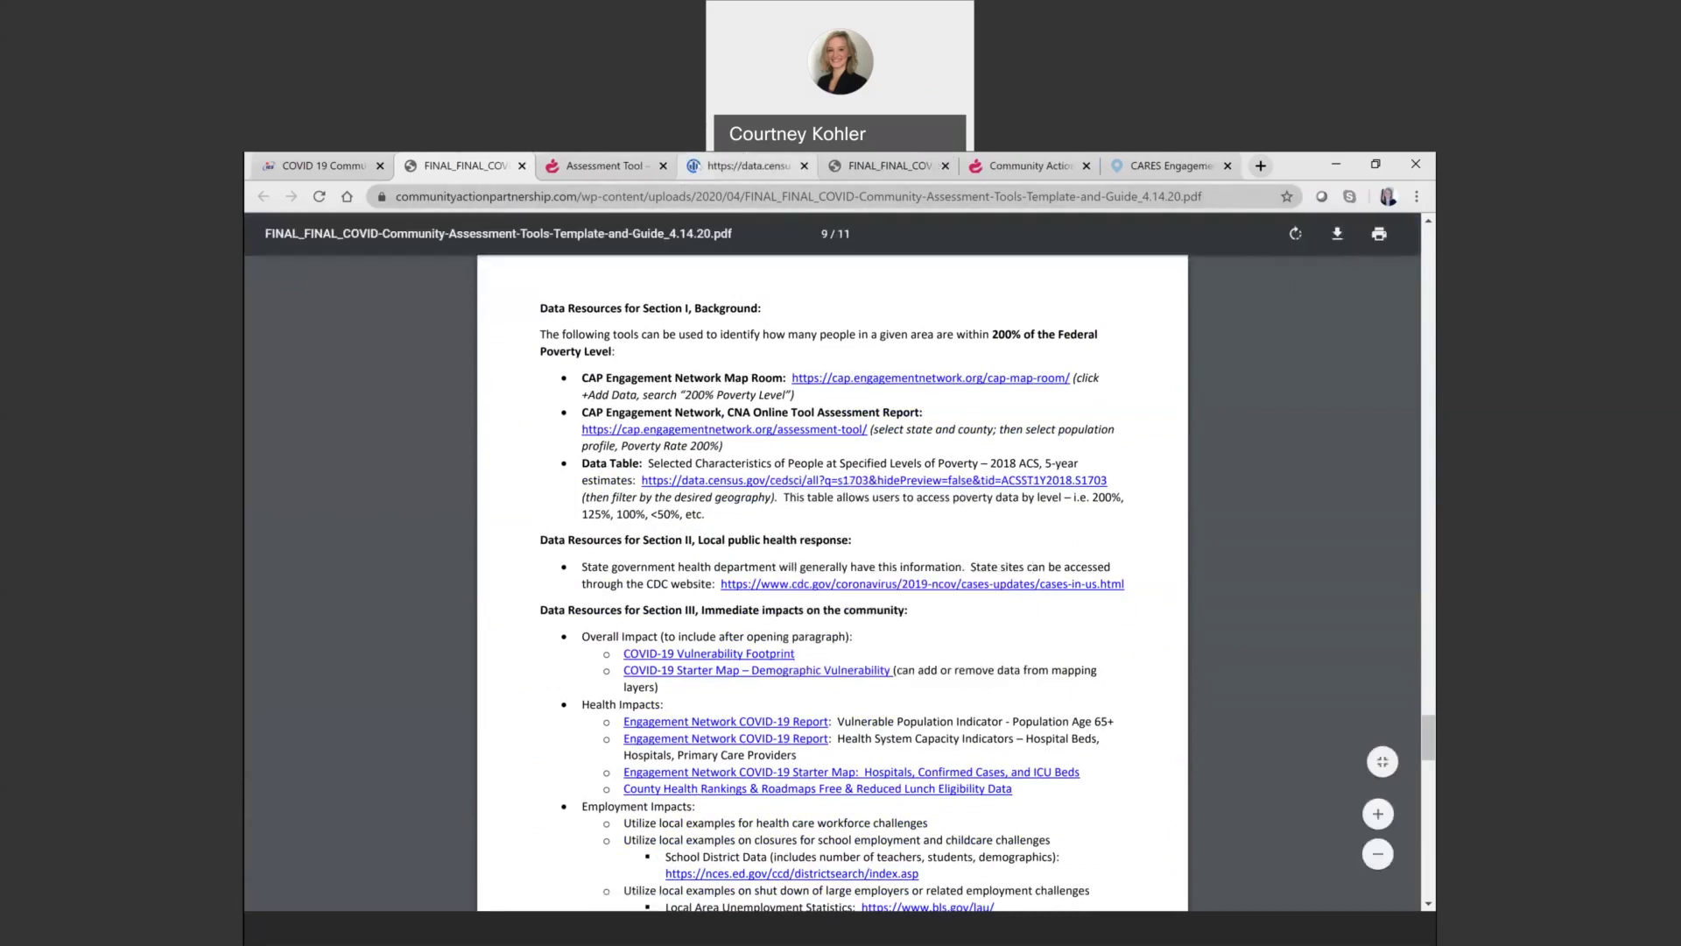
pyautogui.click(746, 166)
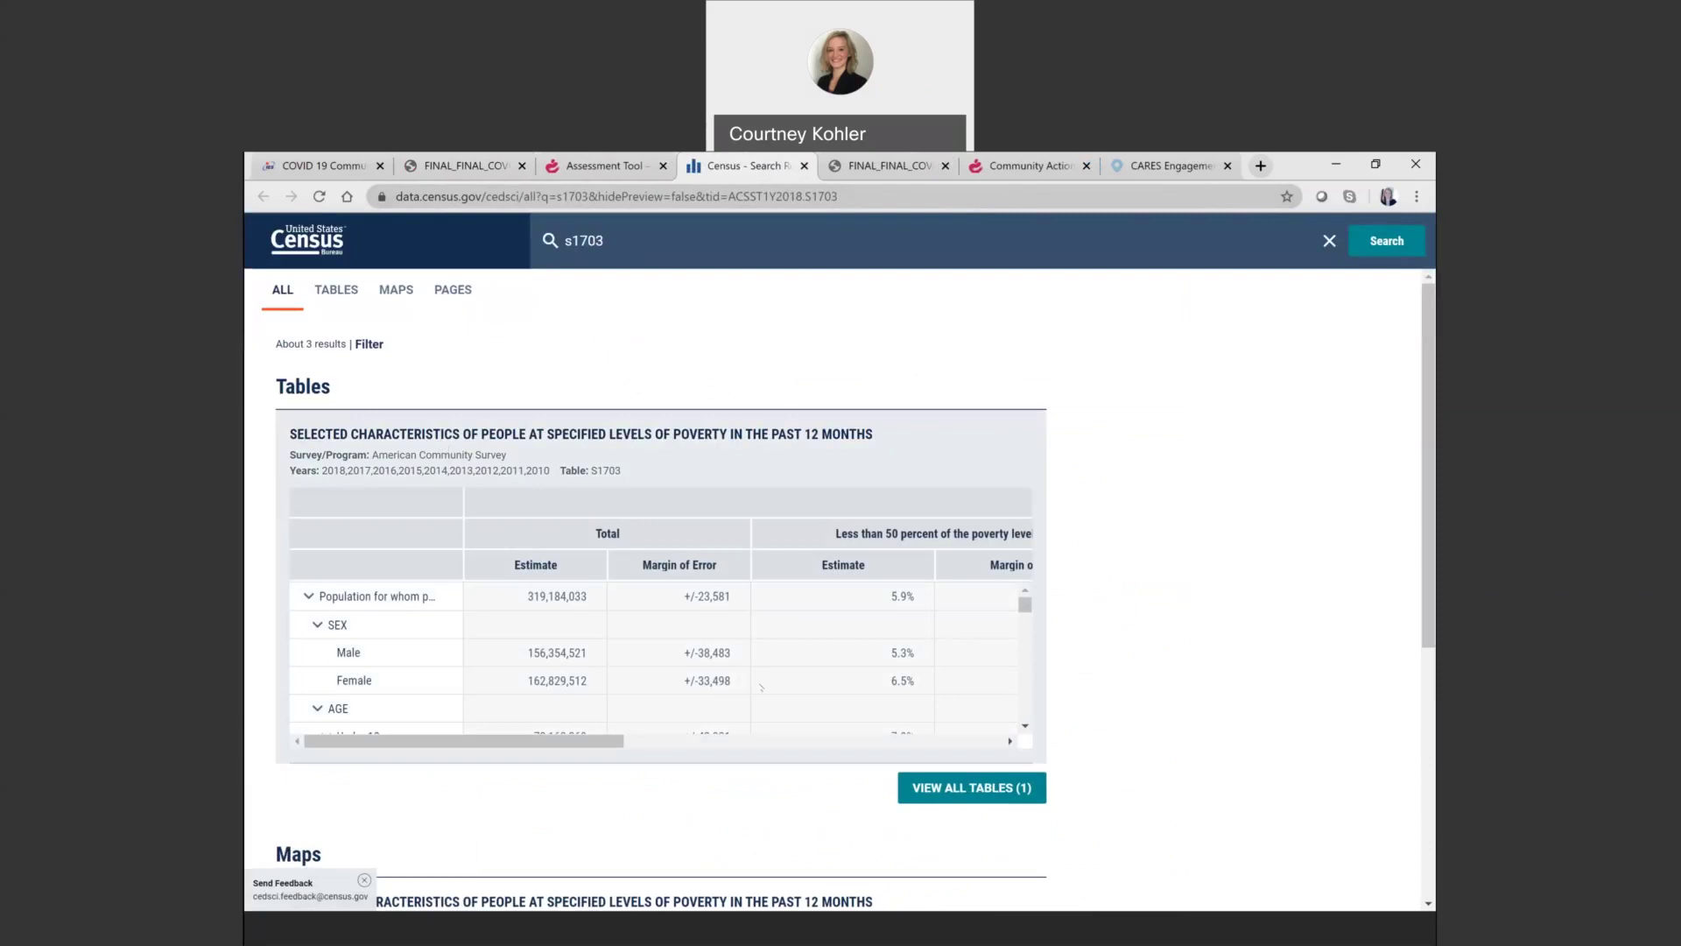
# - Look through the S1703 poverty-level table preview by population group and poverty level, and open its full table view
pyautogui.scroll(-2, 360, 654)
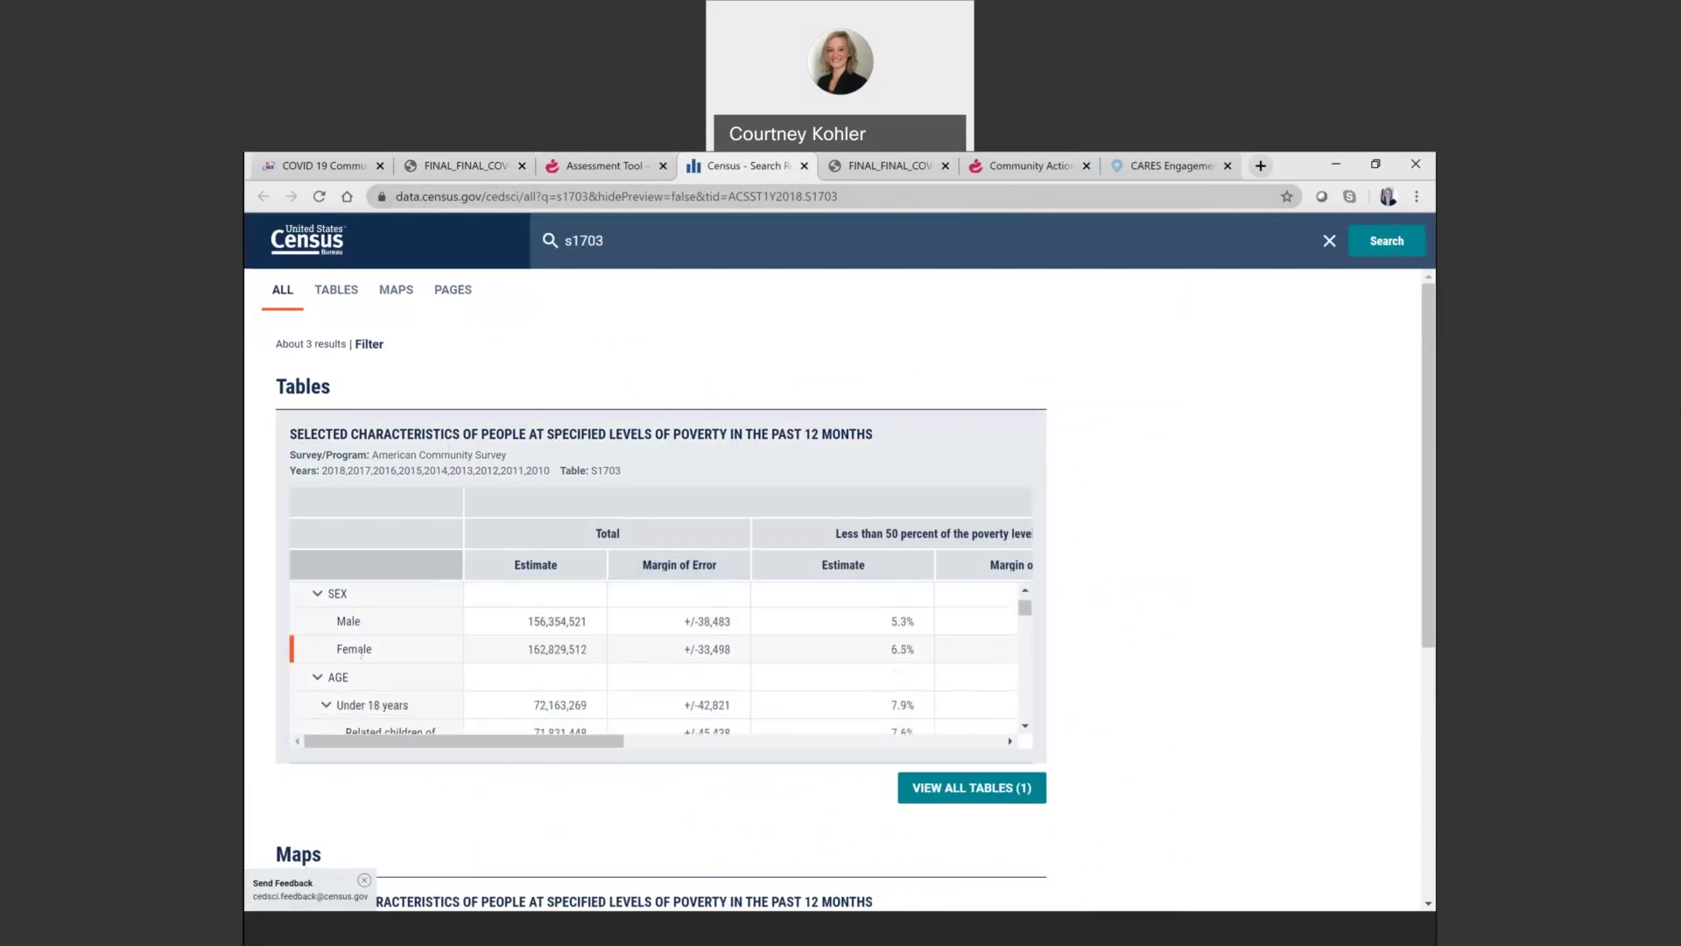
pyautogui.scroll(-4, 360, 654)
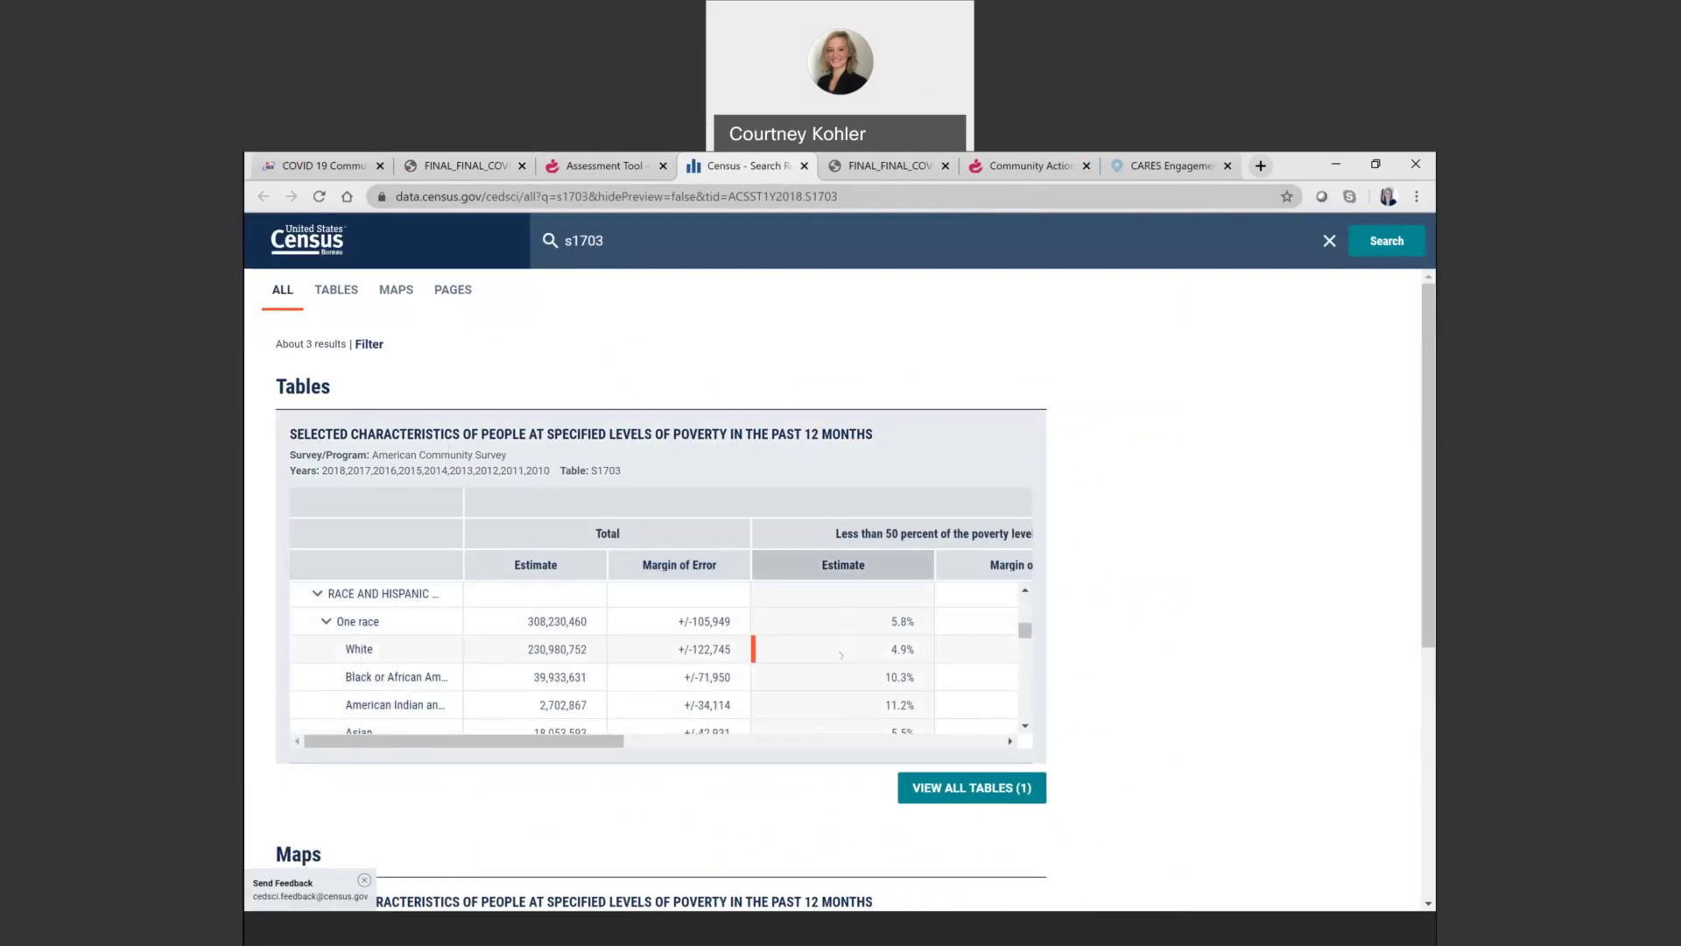
pyautogui.hscroll(3, 840, 654)
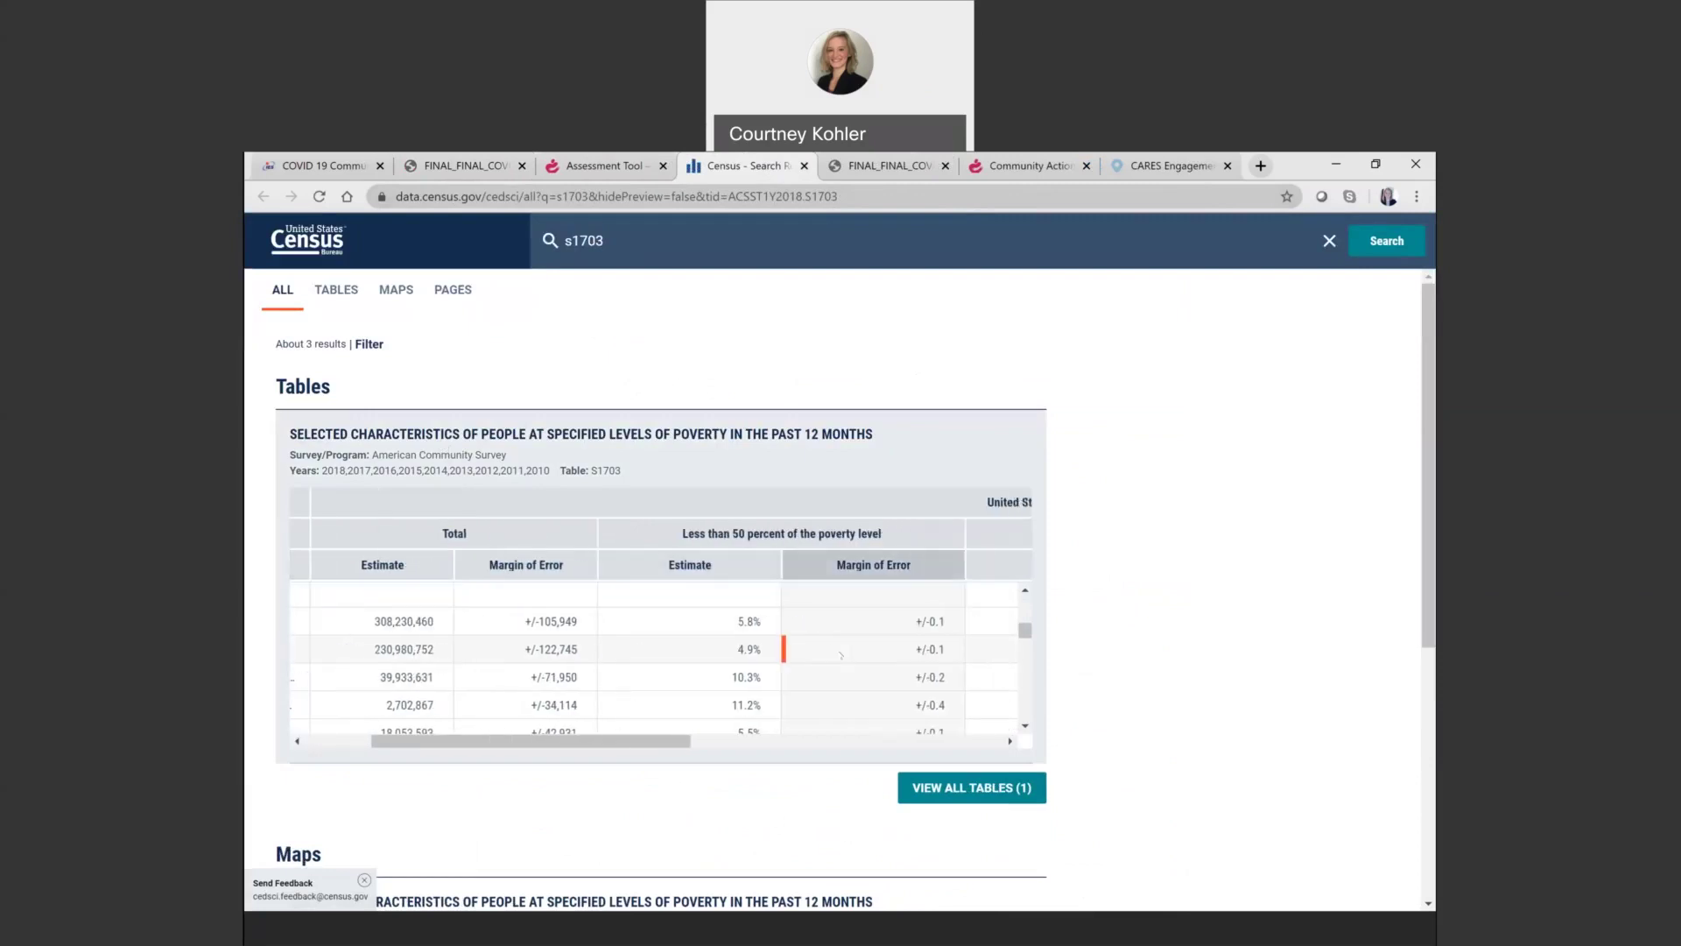
pyautogui.hscroll(5, 850, 599)
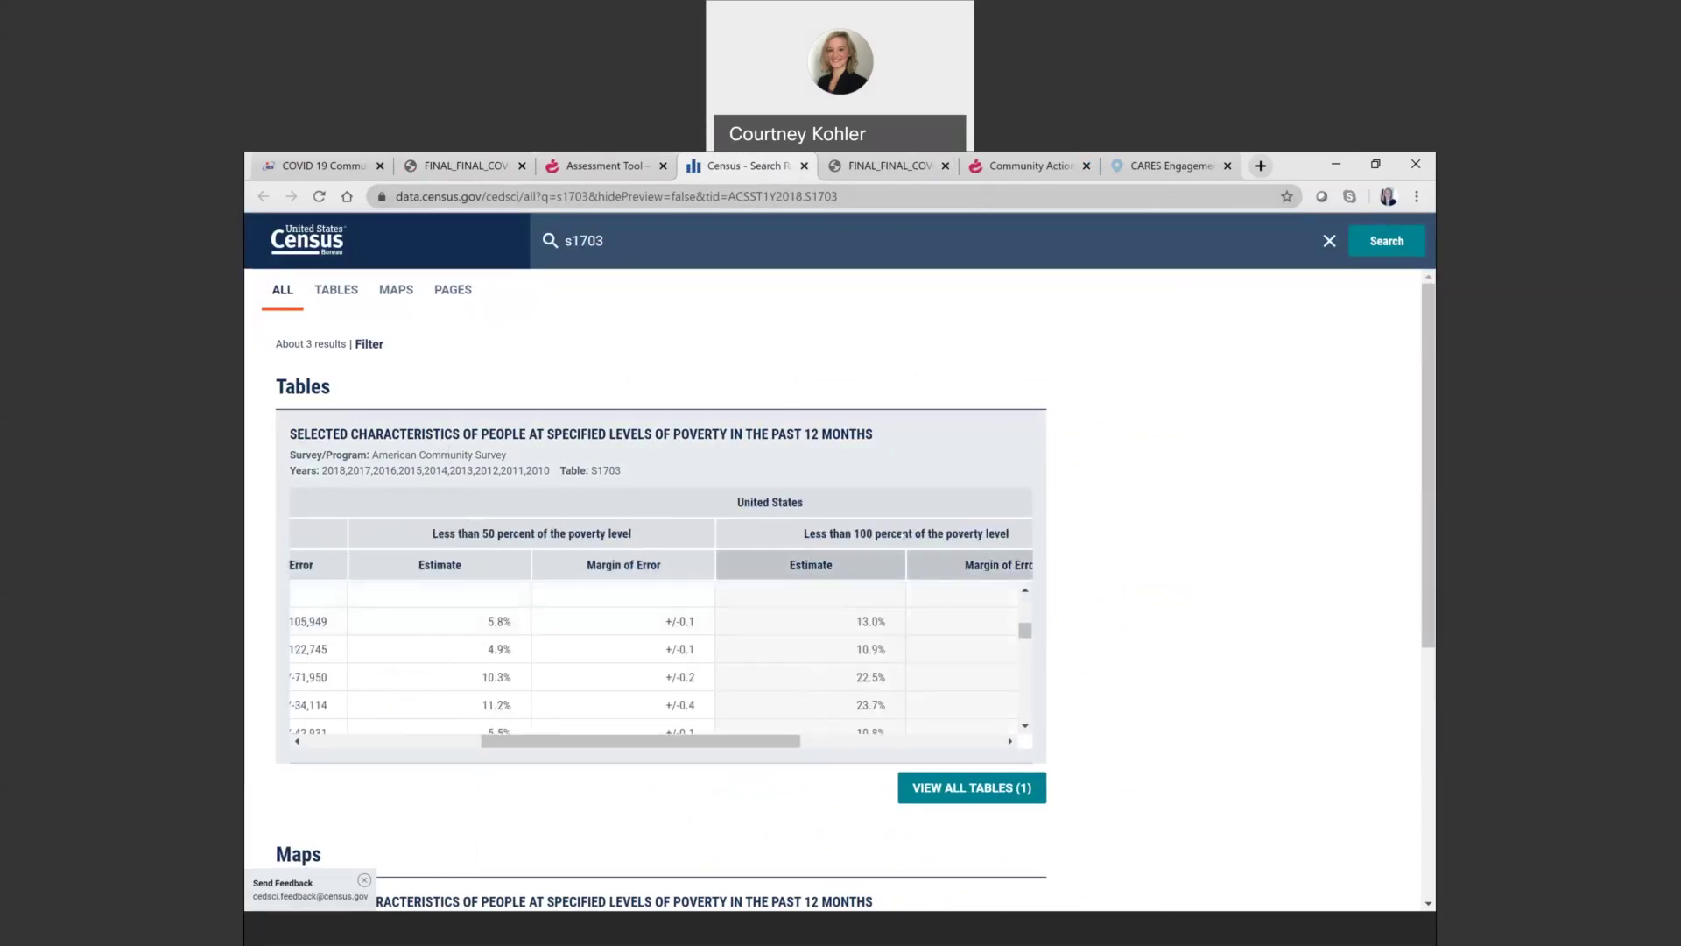
pyautogui.hscroll(2, 806, 613)
pyautogui.hscroll(1, 799, 653)
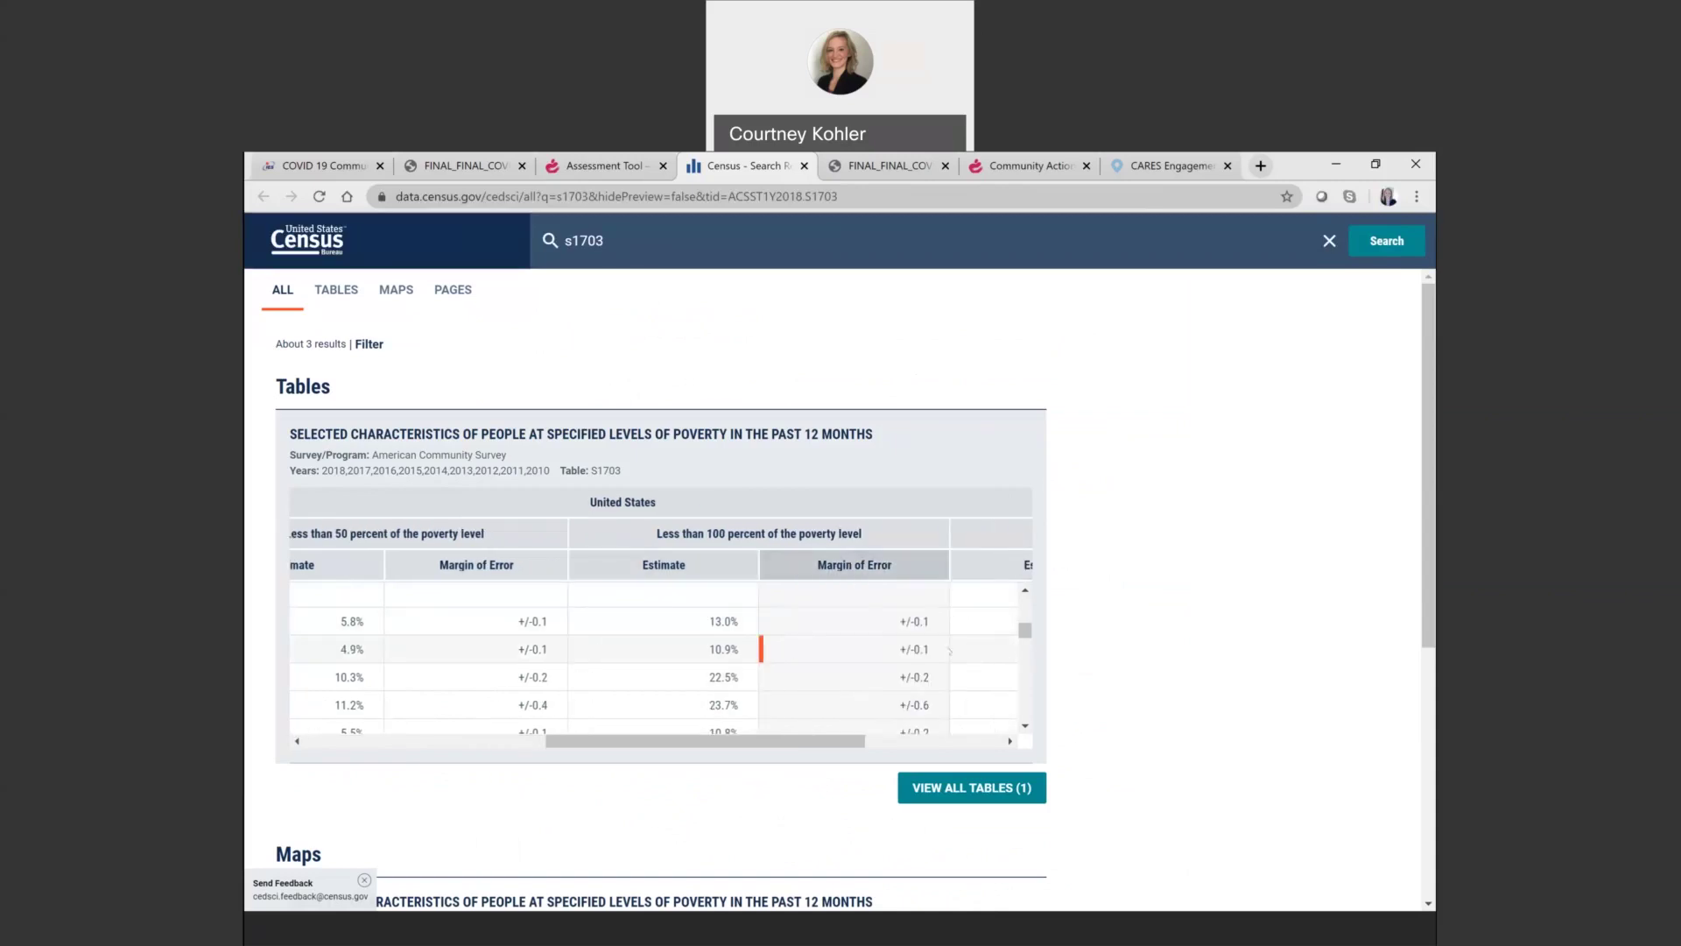
pyautogui.click(972, 790)
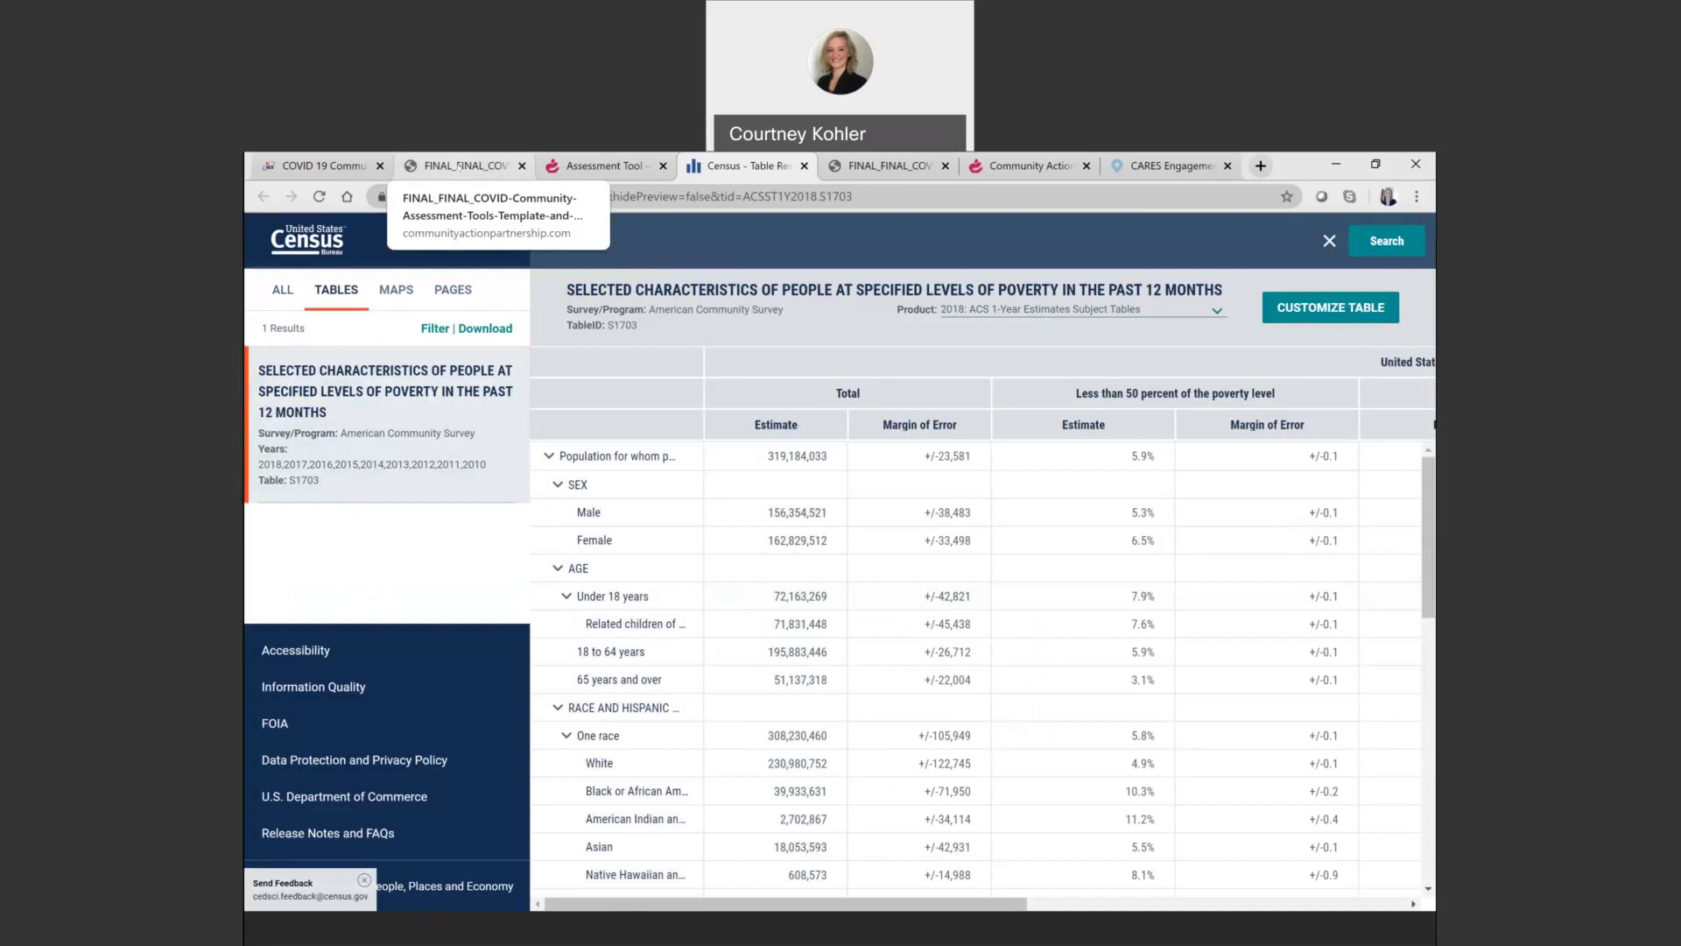
# - Return to the guide PDF and review the data resources for Section III, Immediate impacts on the community
pyautogui.click(457, 167)
pyautogui.scroll(-3, 689, 533)
pyautogui.scroll(-1, 557, 401)
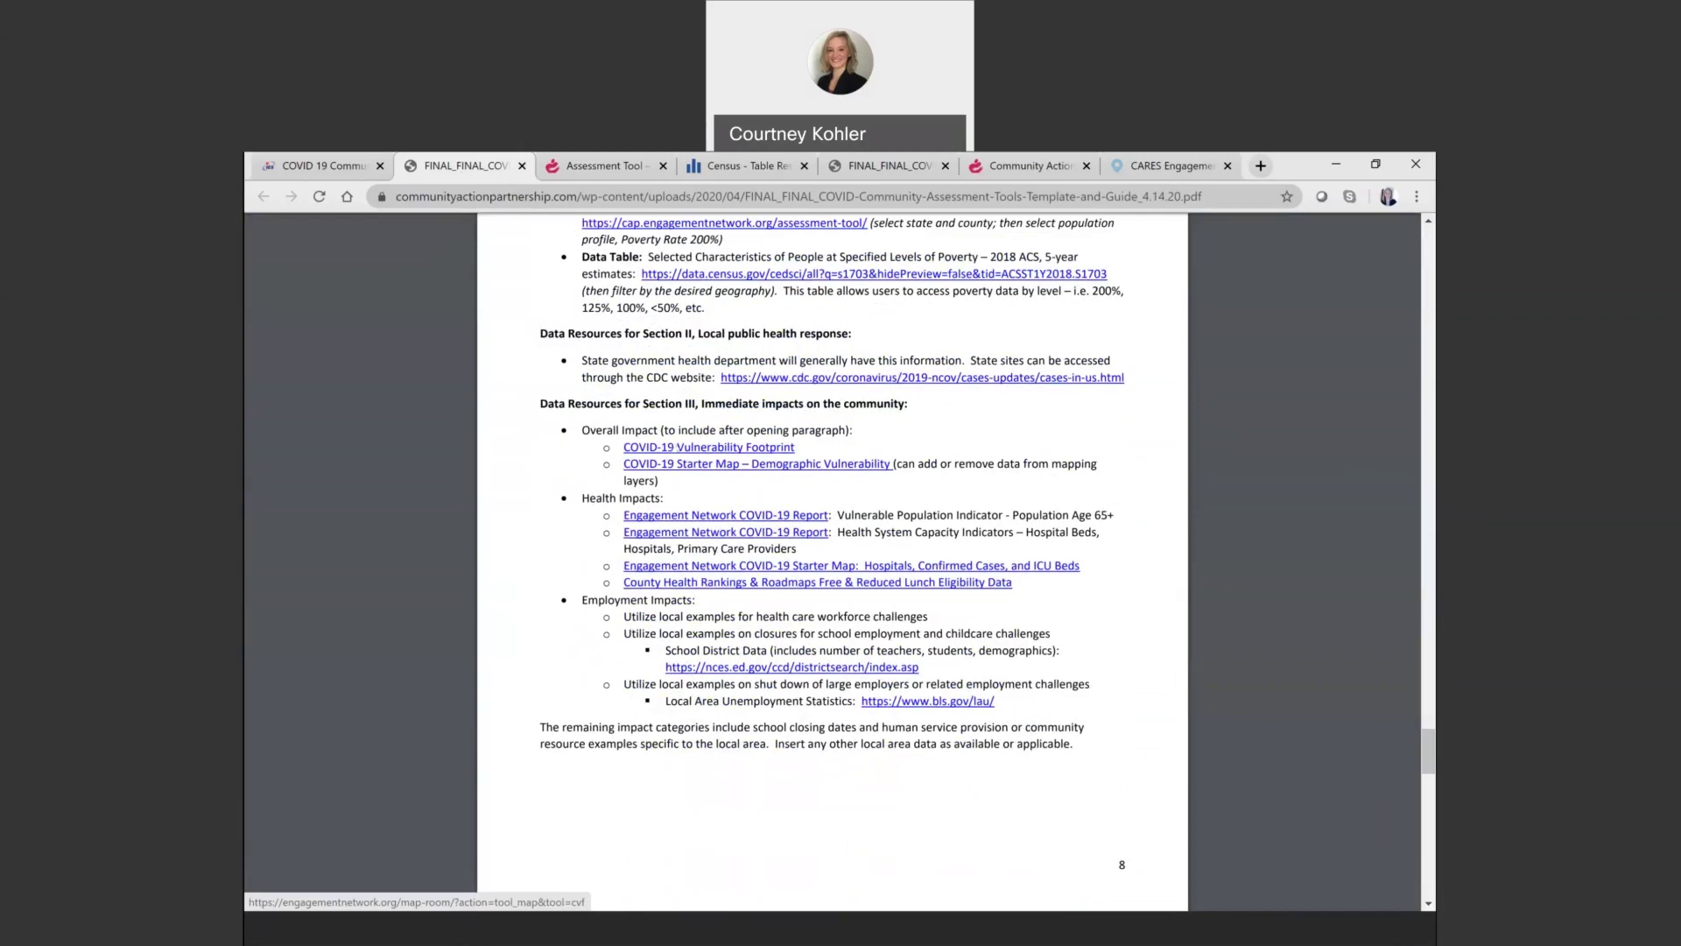
pyautogui.rightClick(675, 457)
pyautogui.click(556, 463)
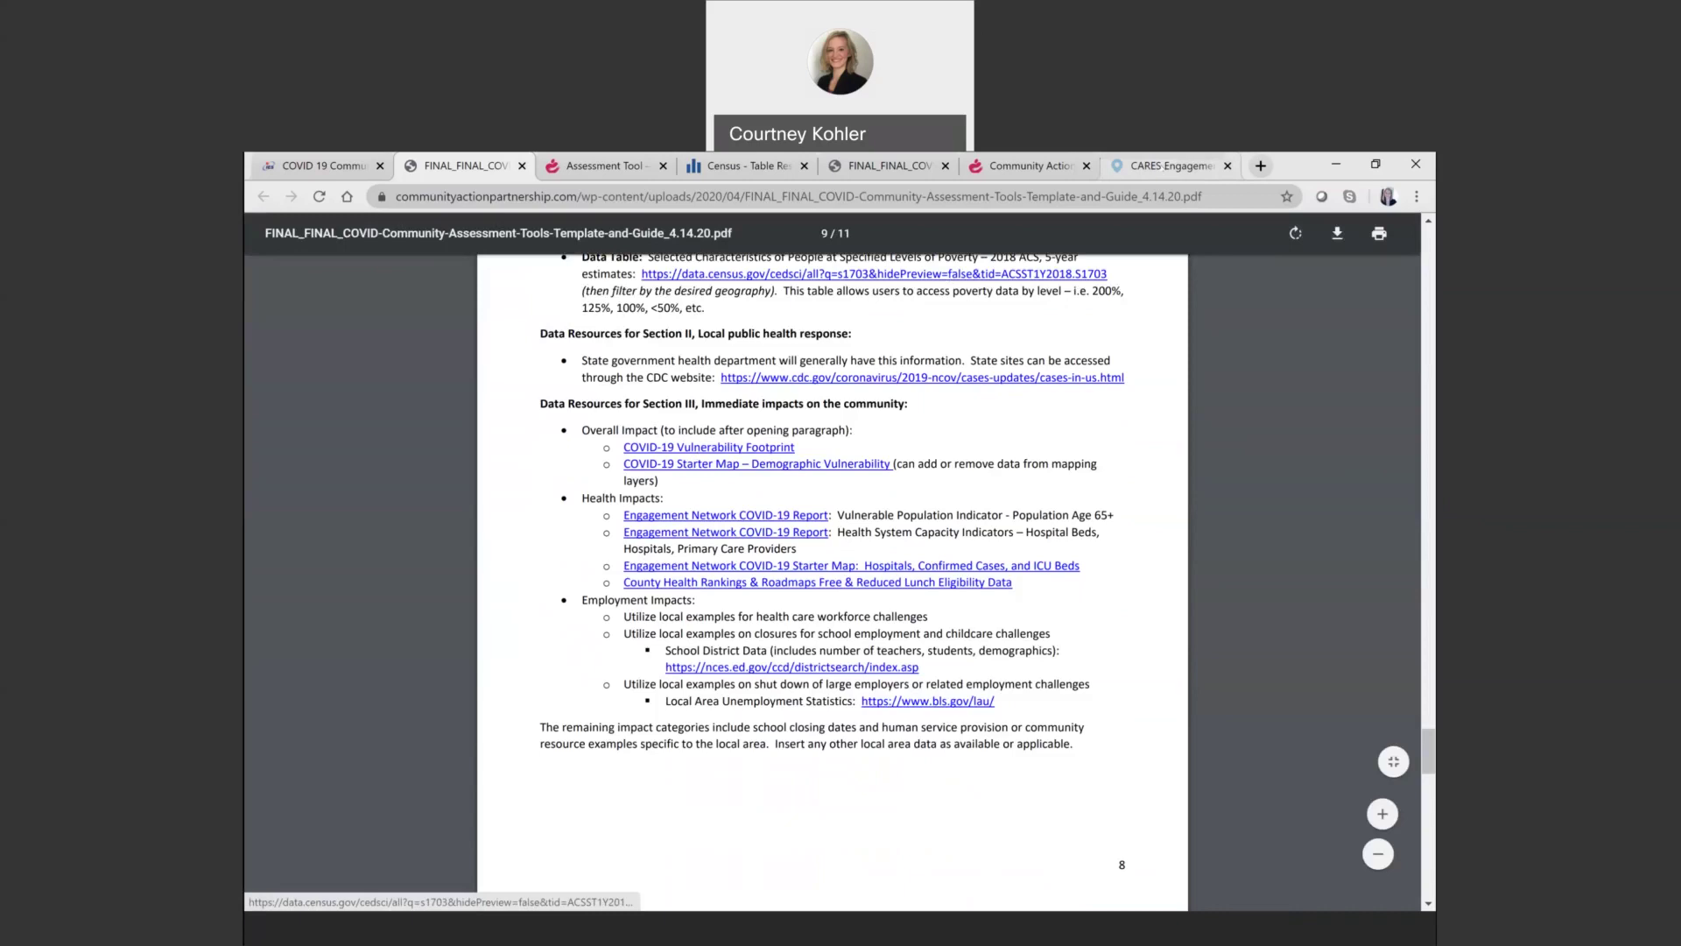
# - Browse the COVID-19 Tools and Resources page of the CARES Engagement Network and open the COVID-19 Vulnerability Footprint
pyautogui.click(1165, 166)
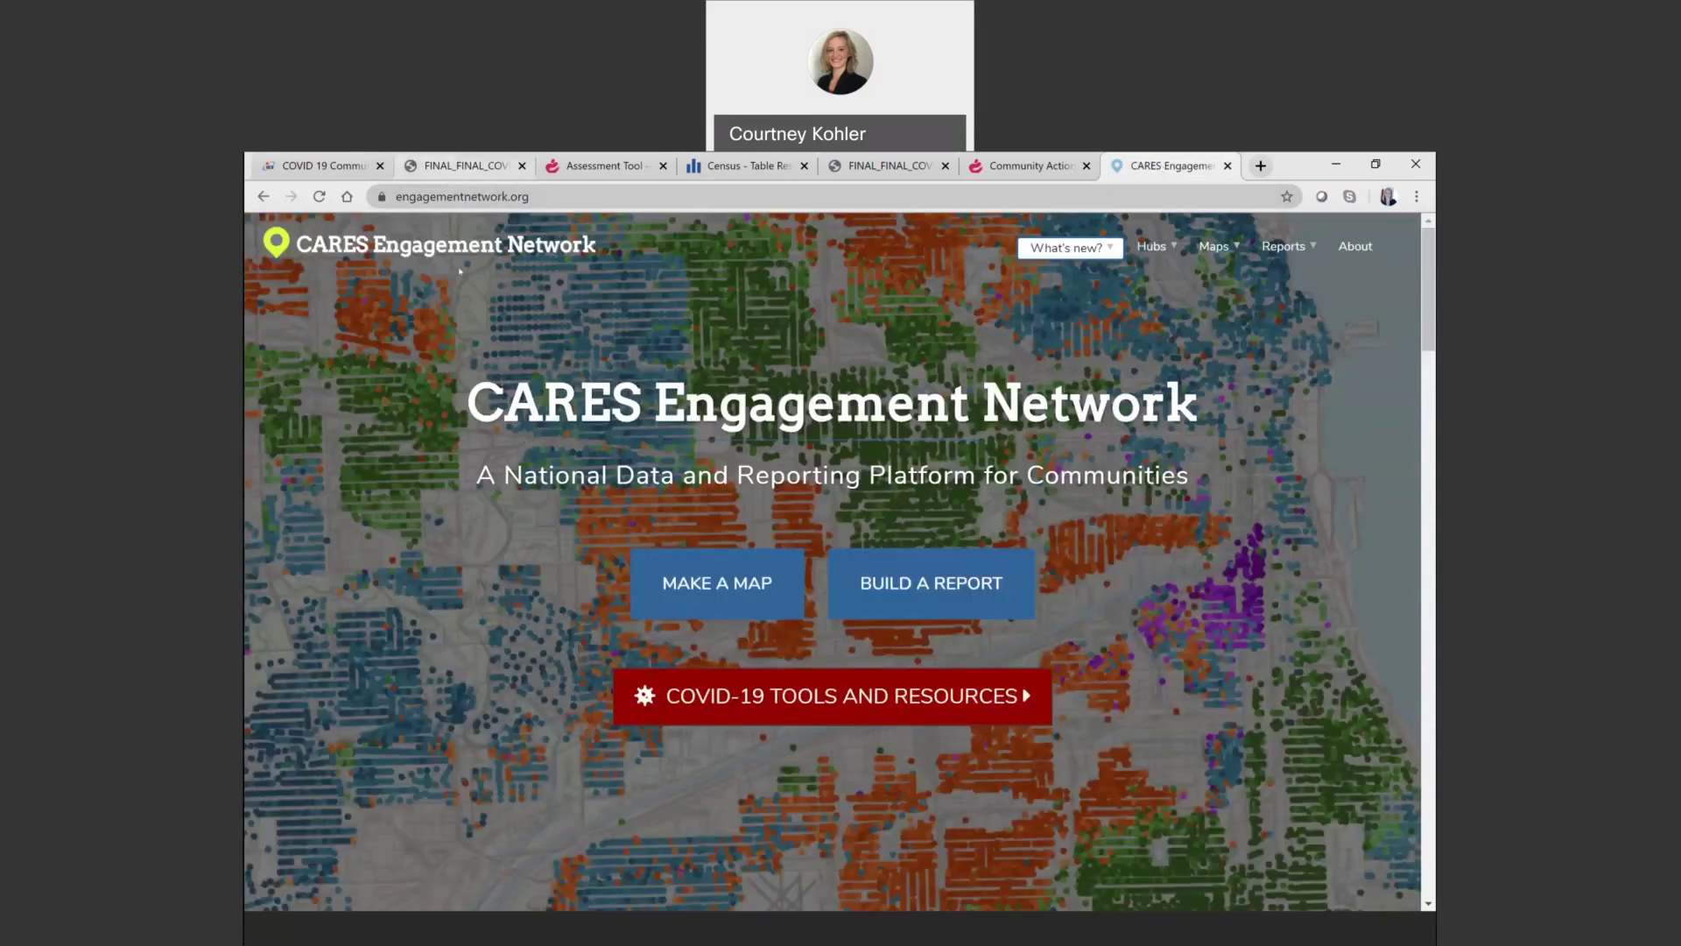
pyautogui.click(845, 688)
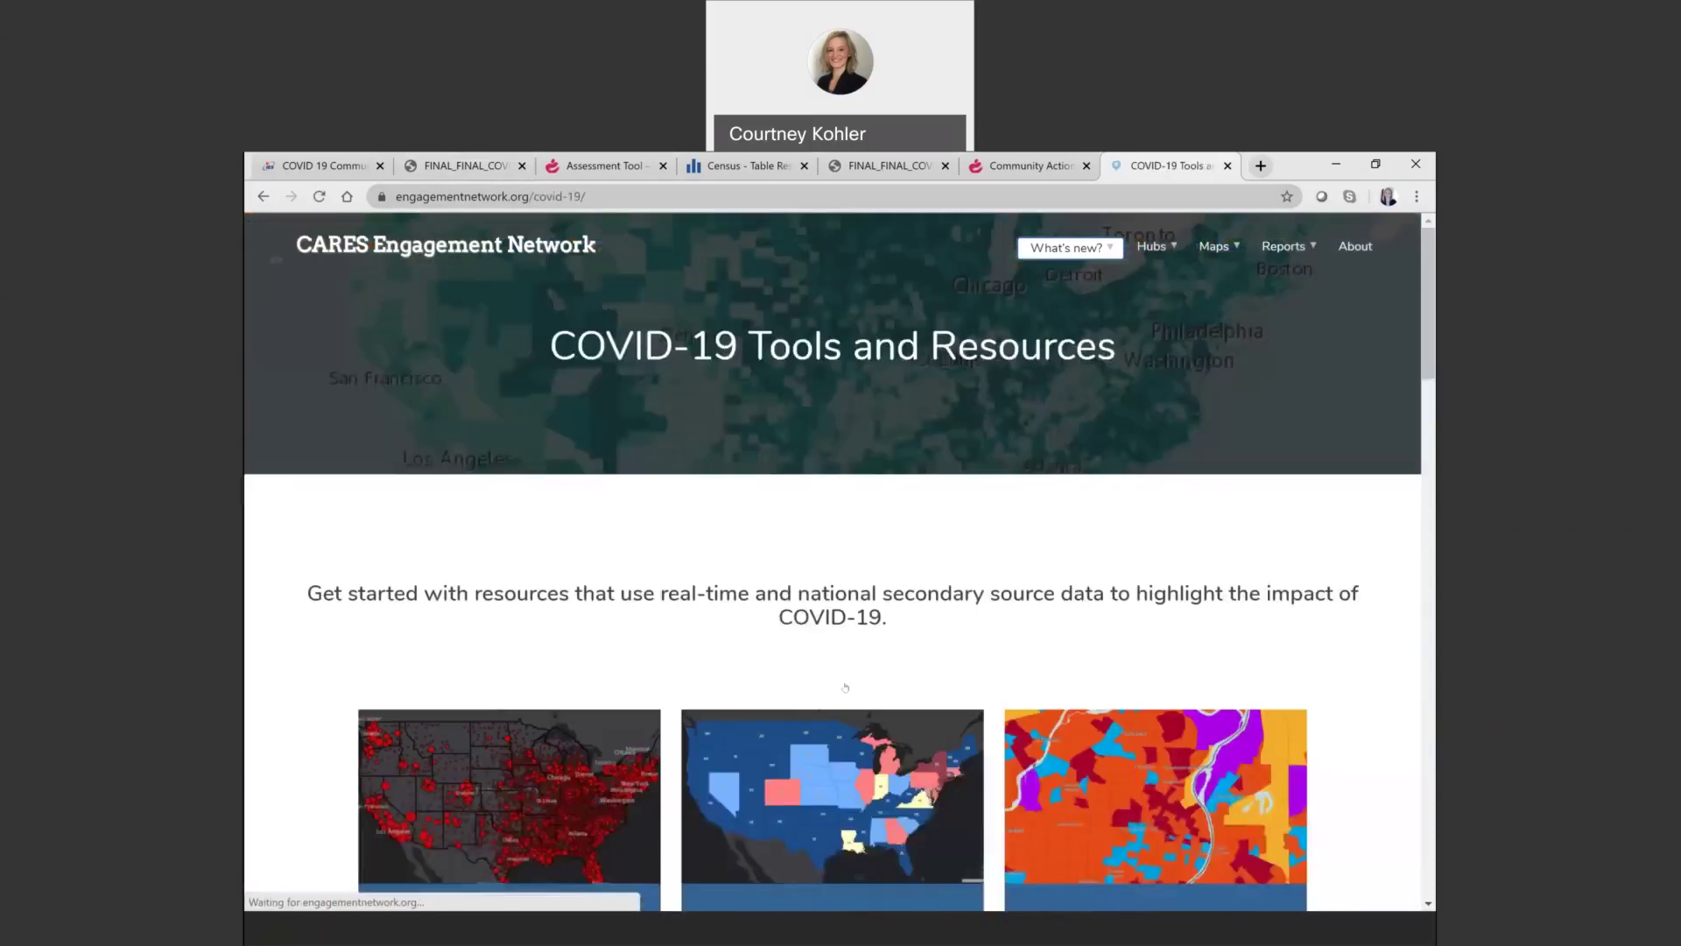
pyautogui.scroll(-1, 845, 688)
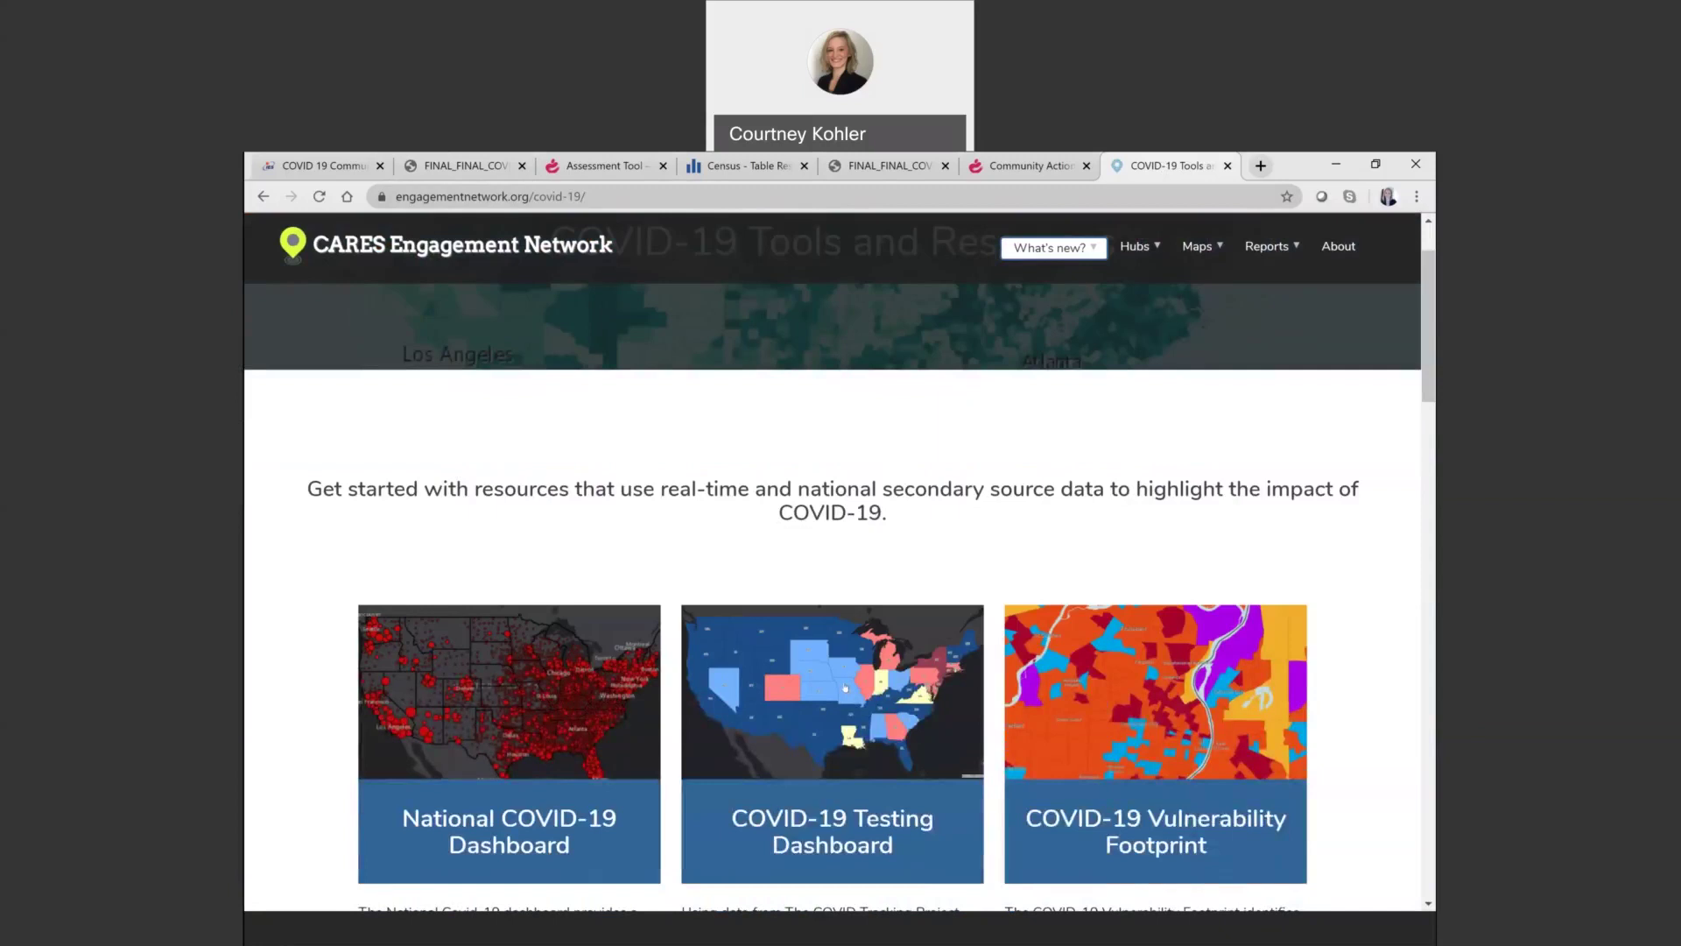
pyautogui.scroll(-5, 845, 688)
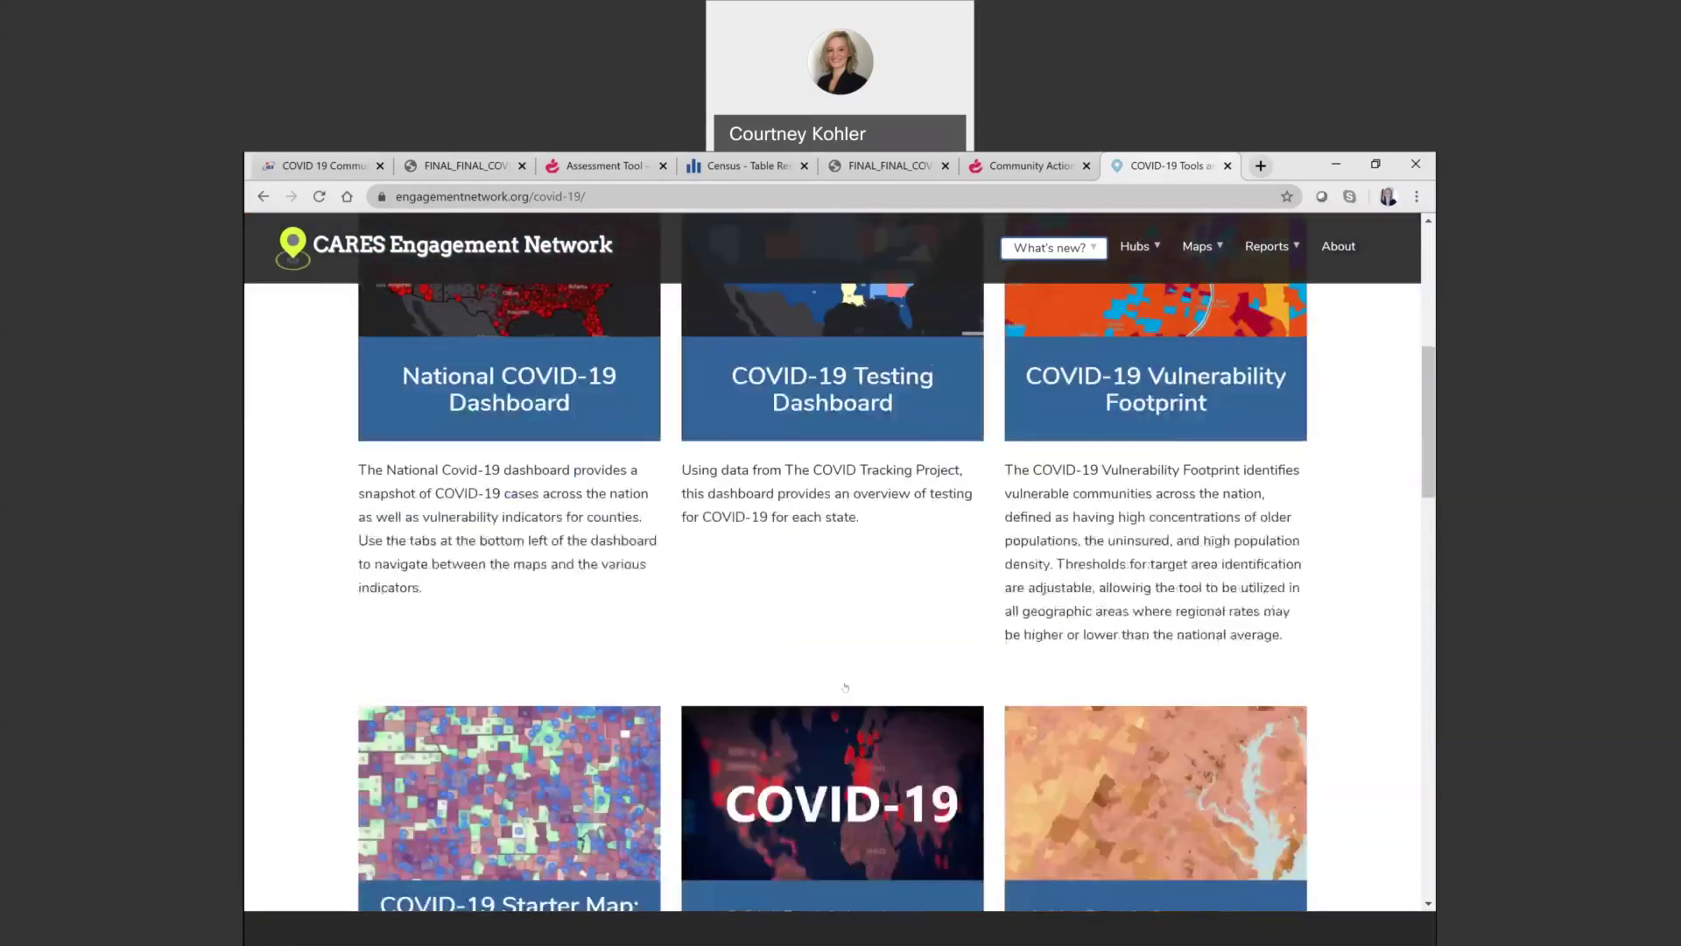
pyautogui.scroll(-2, 845, 687)
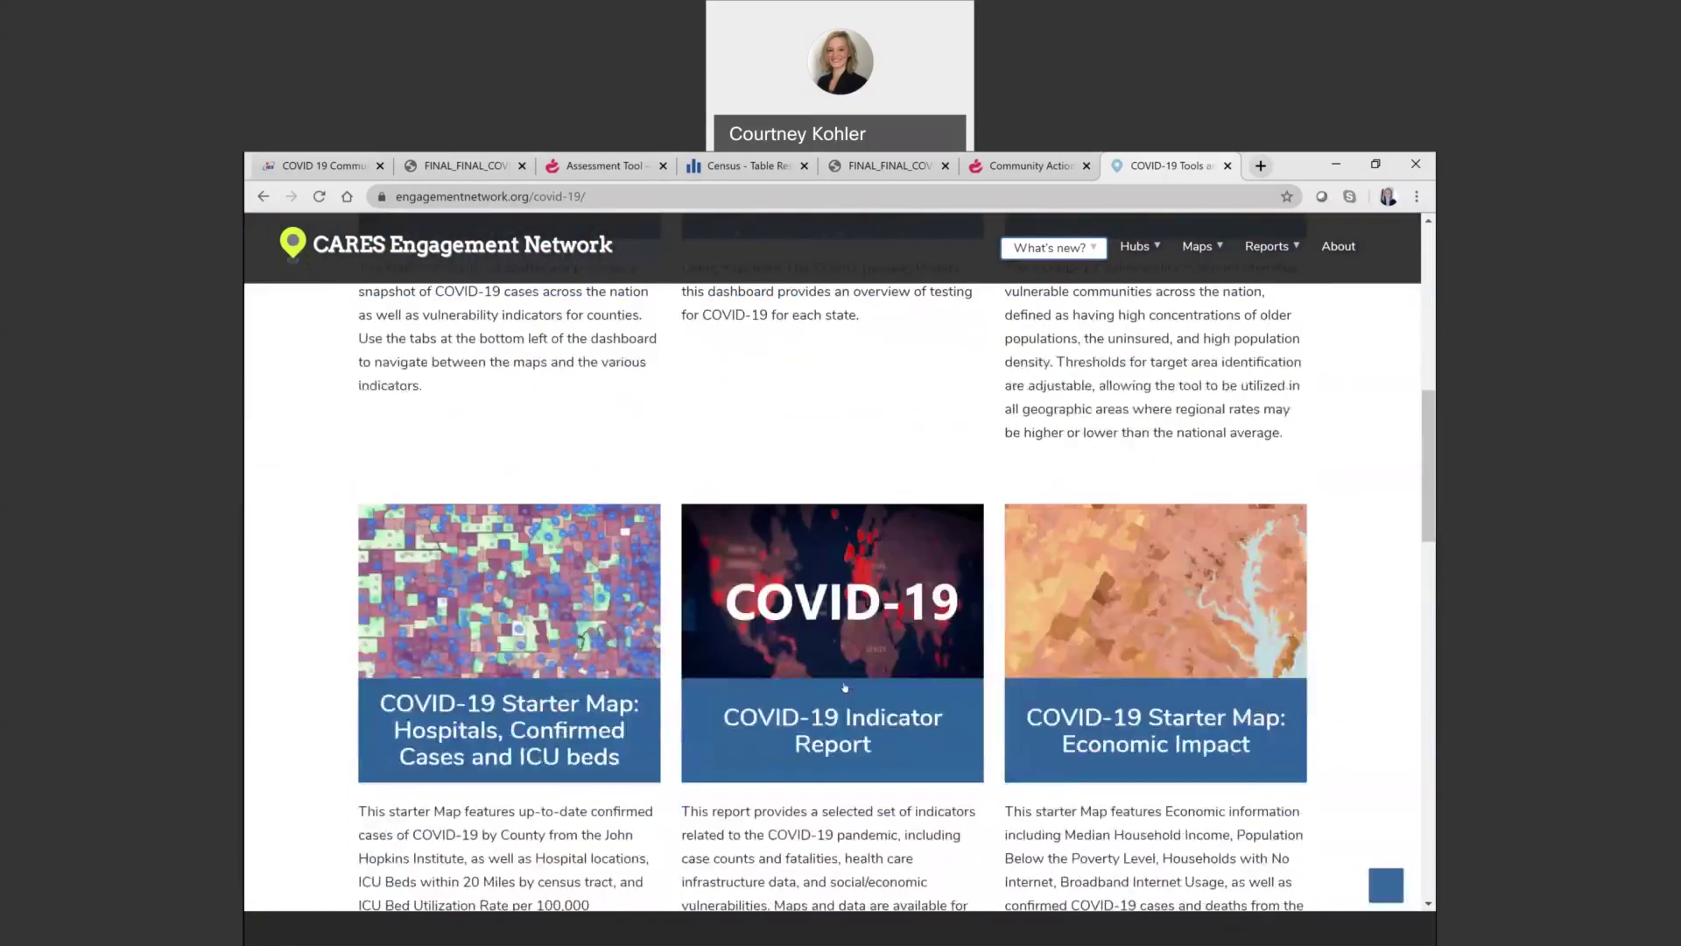
pyautogui.scroll(-2, 845, 688)
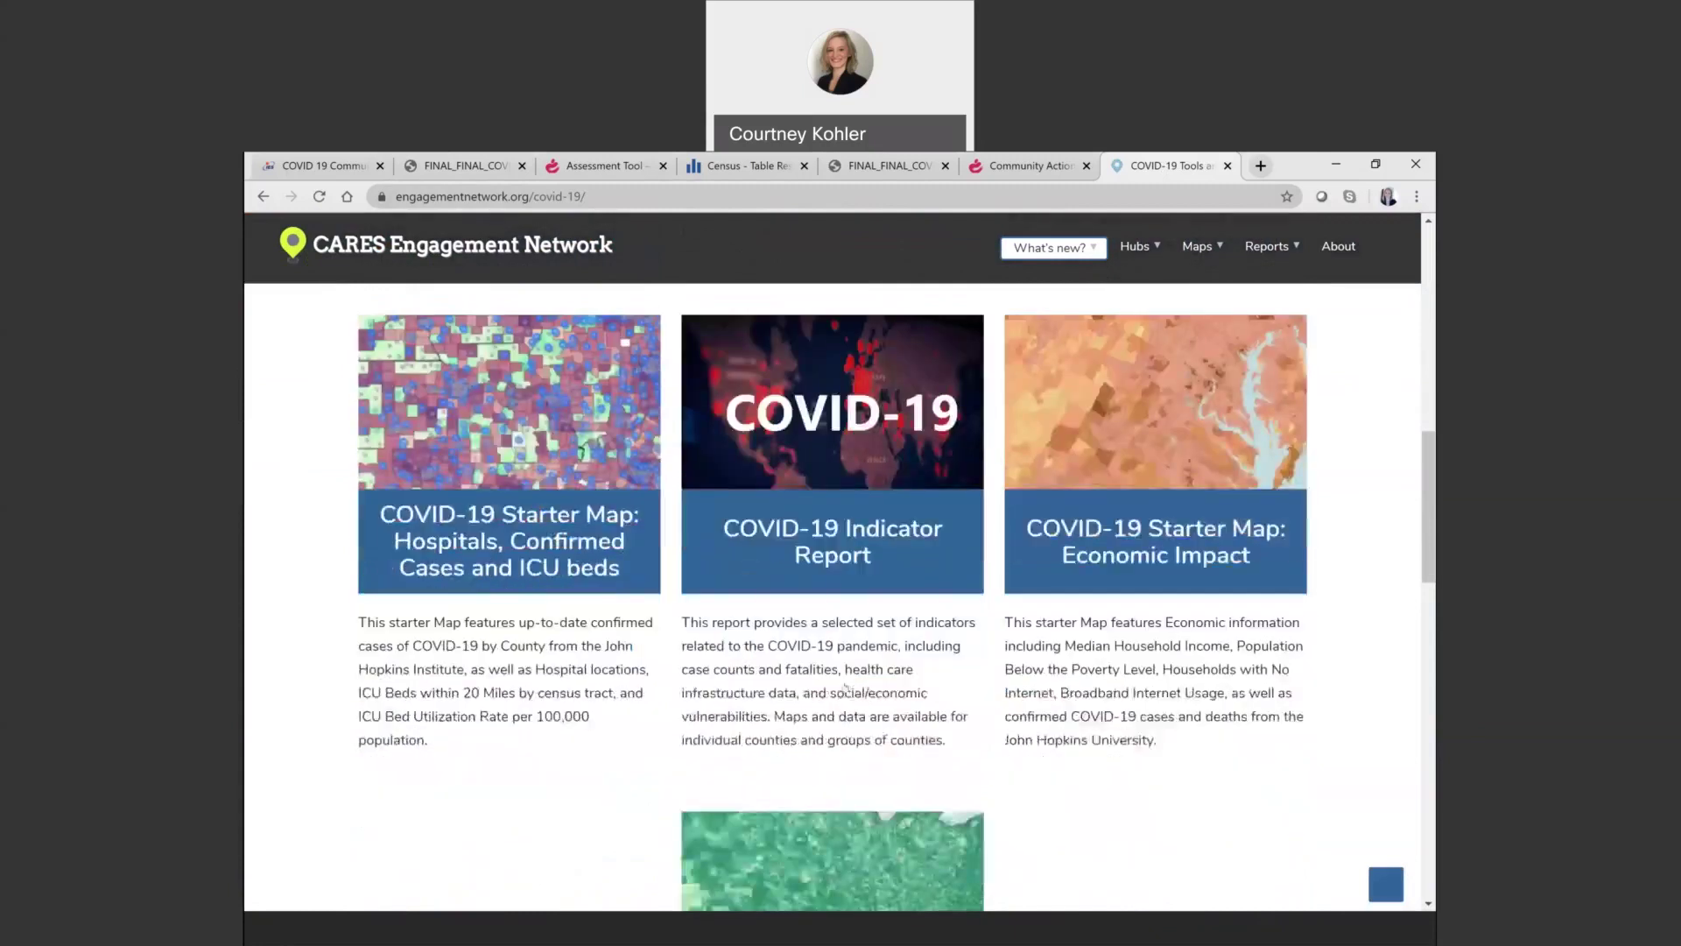
pyautogui.scroll(-1, 845, 688)
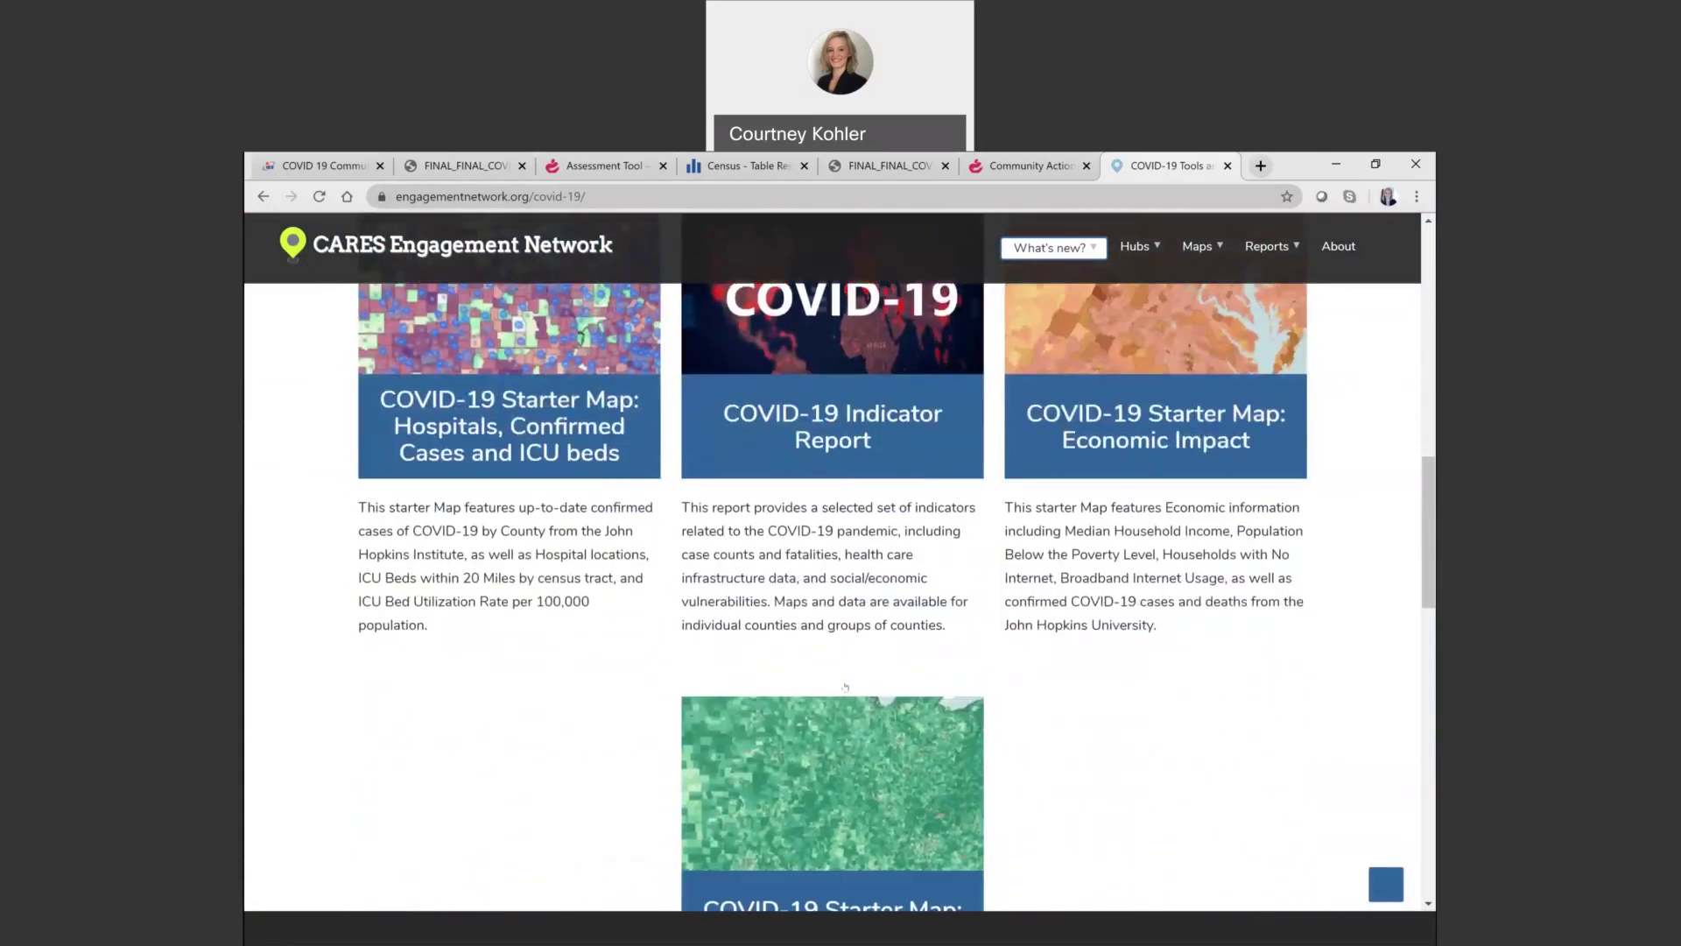
pyautogui.scroll(7, 845, 689)
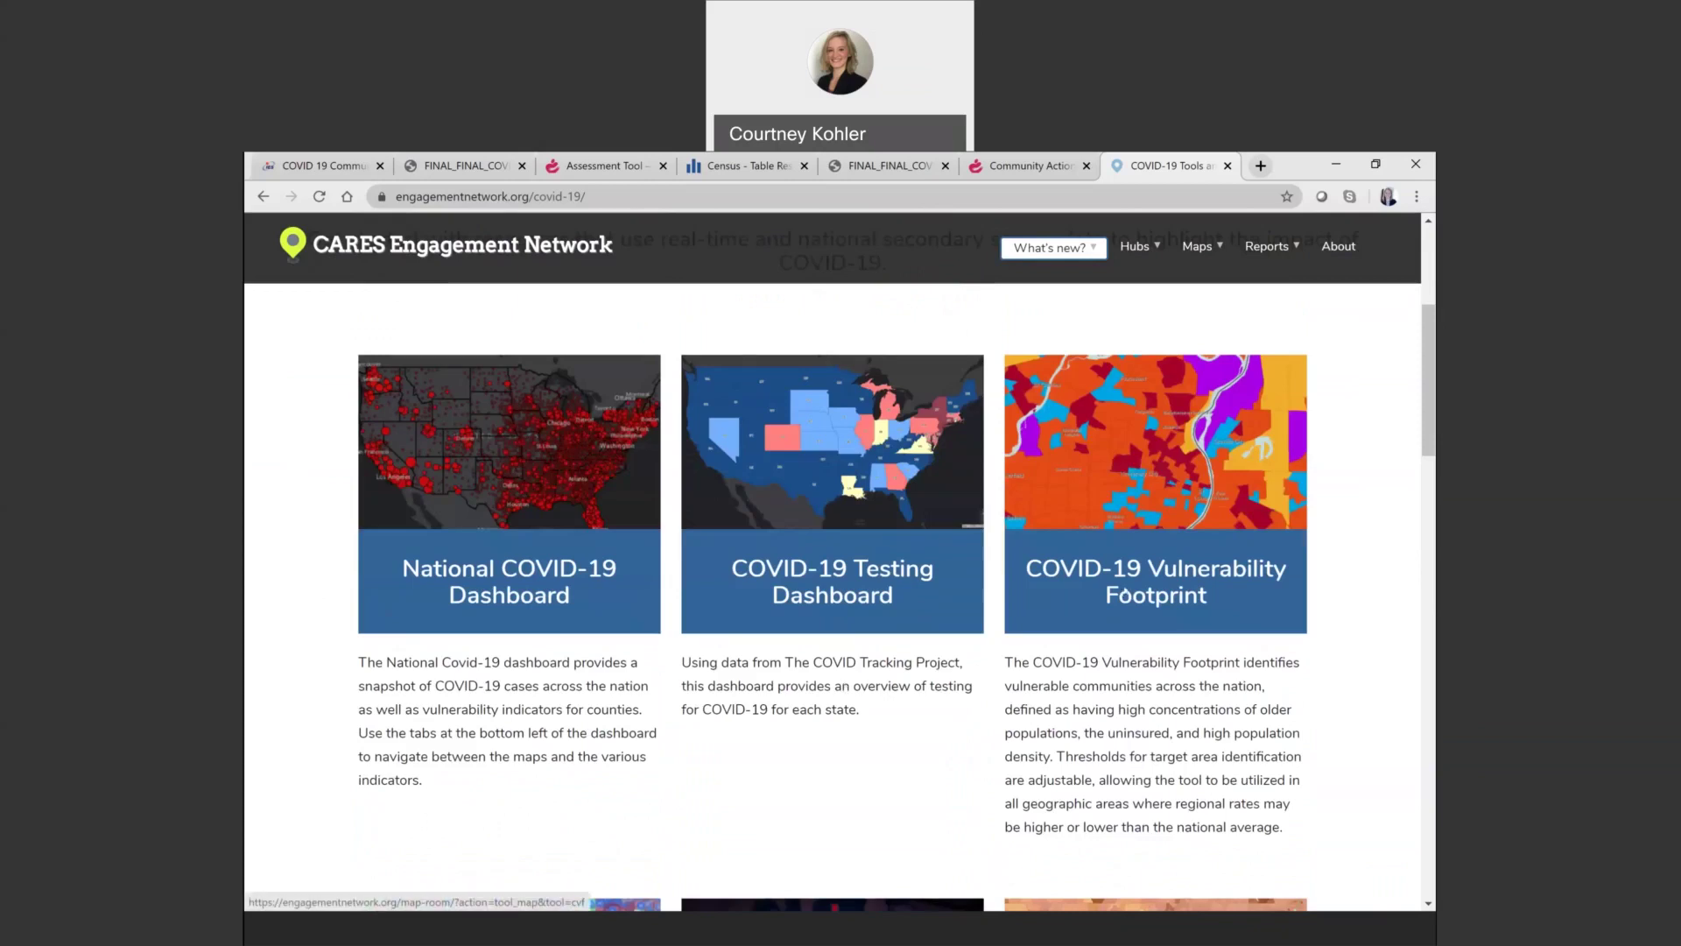
pyautogui.click(1122, 592)
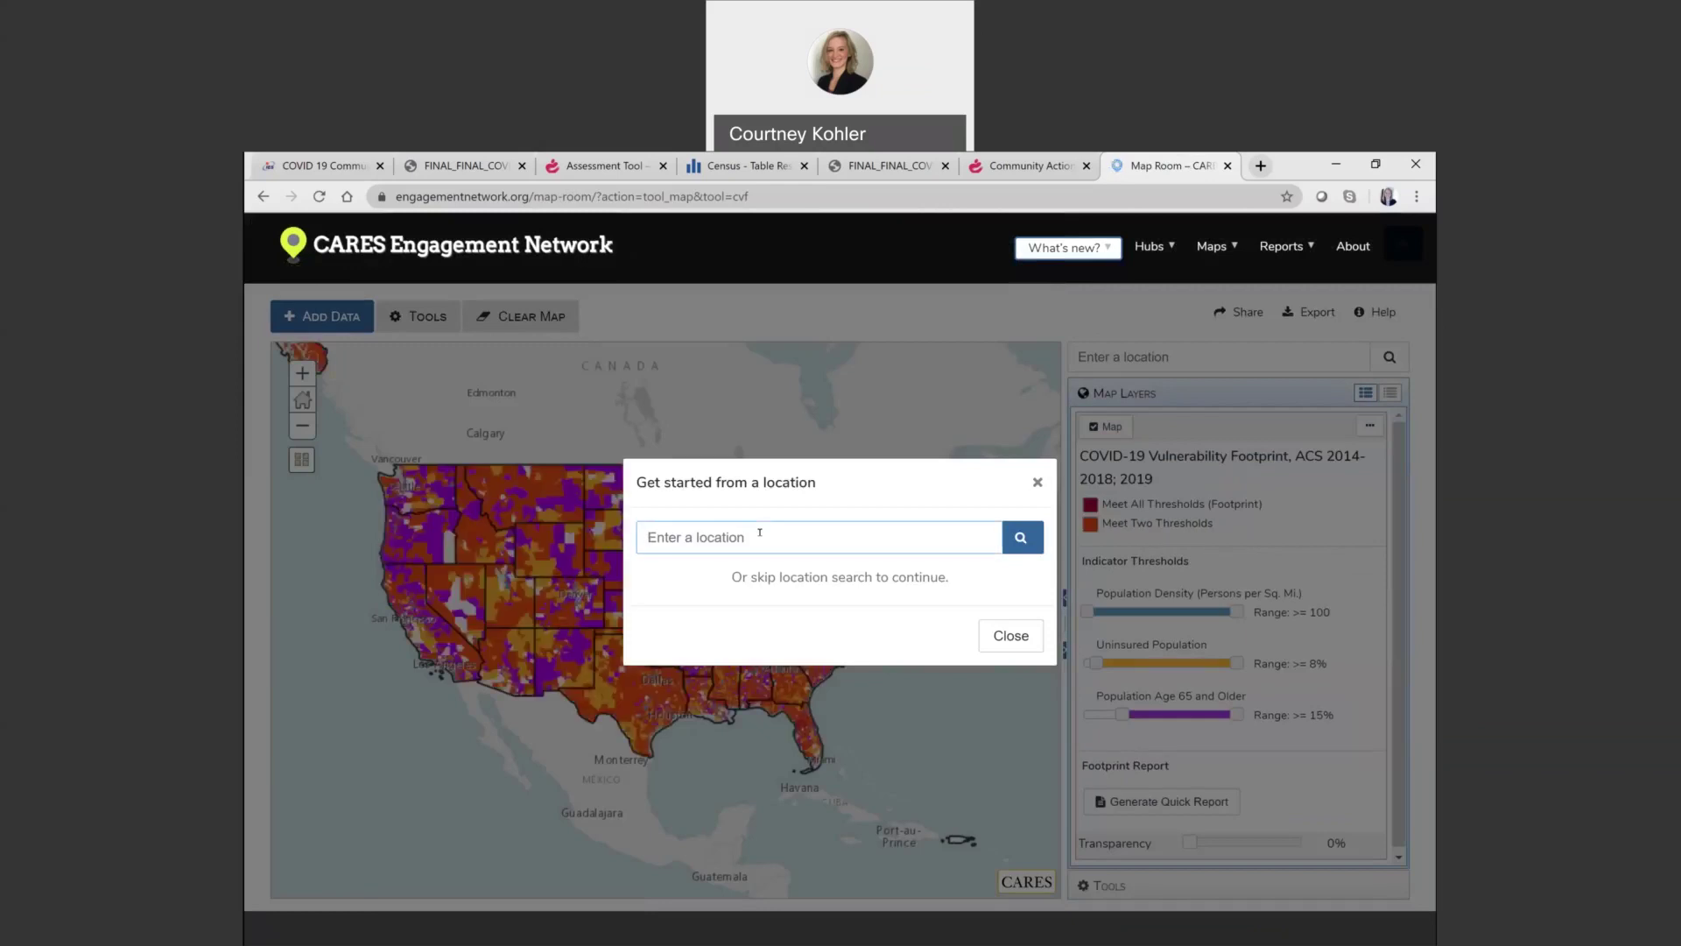
# - Start the Vulnerability Footprint map from Cole County, MO, USA
pyautogui.write('cole coun')
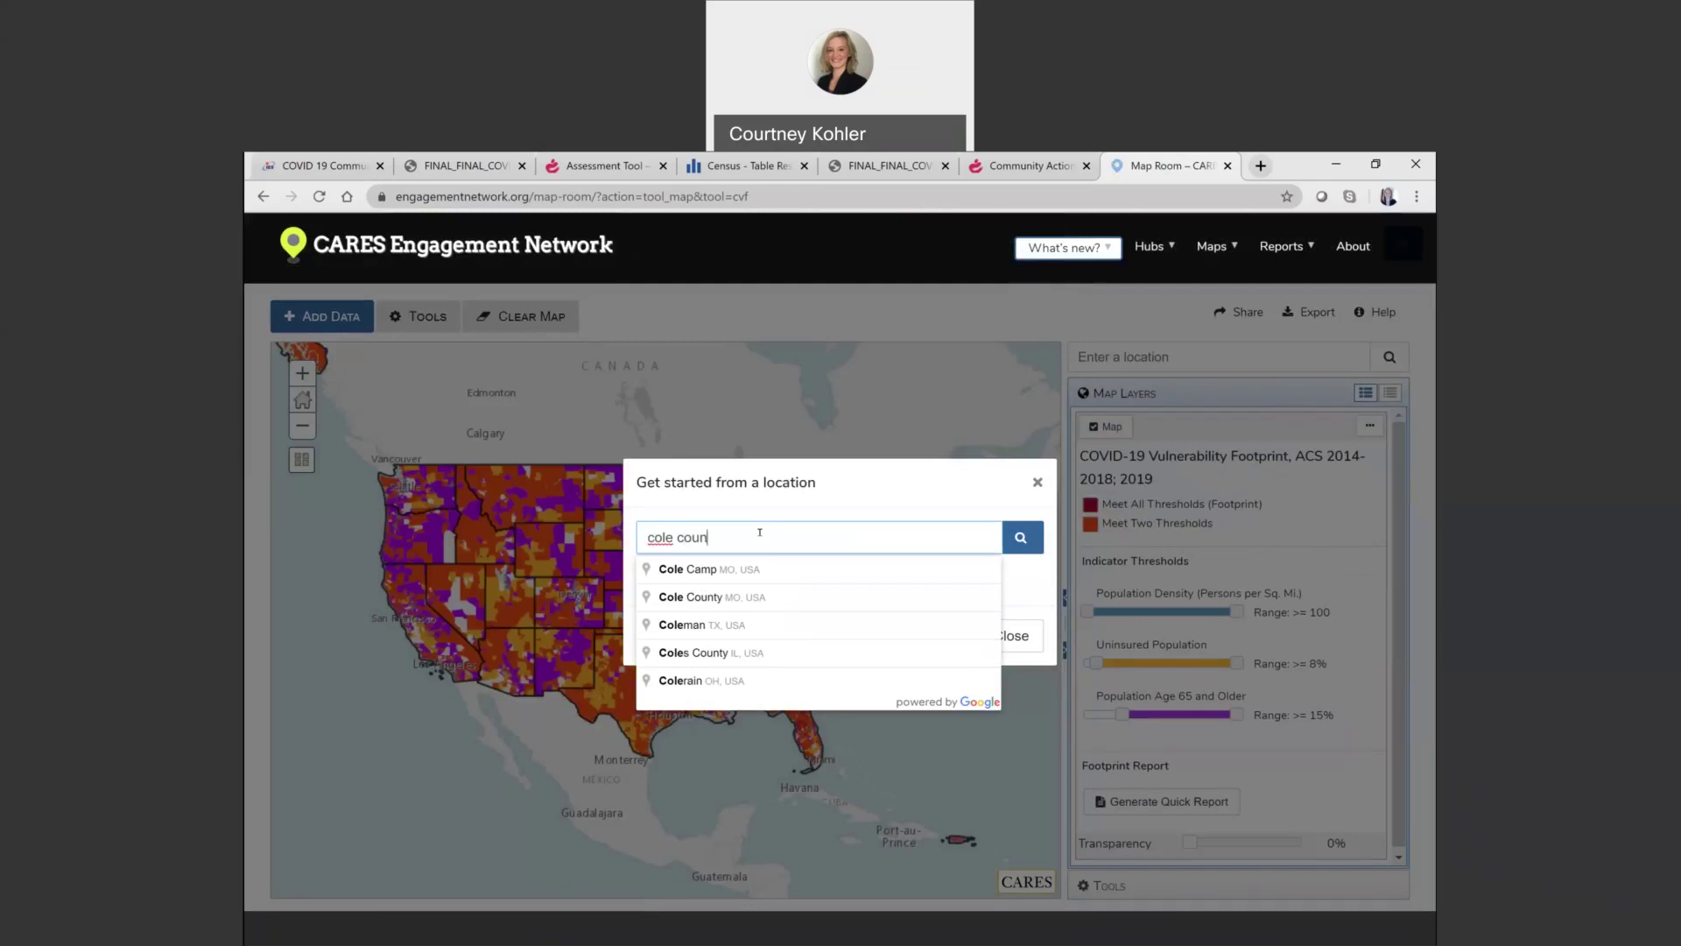
pyautogui.write('ty')
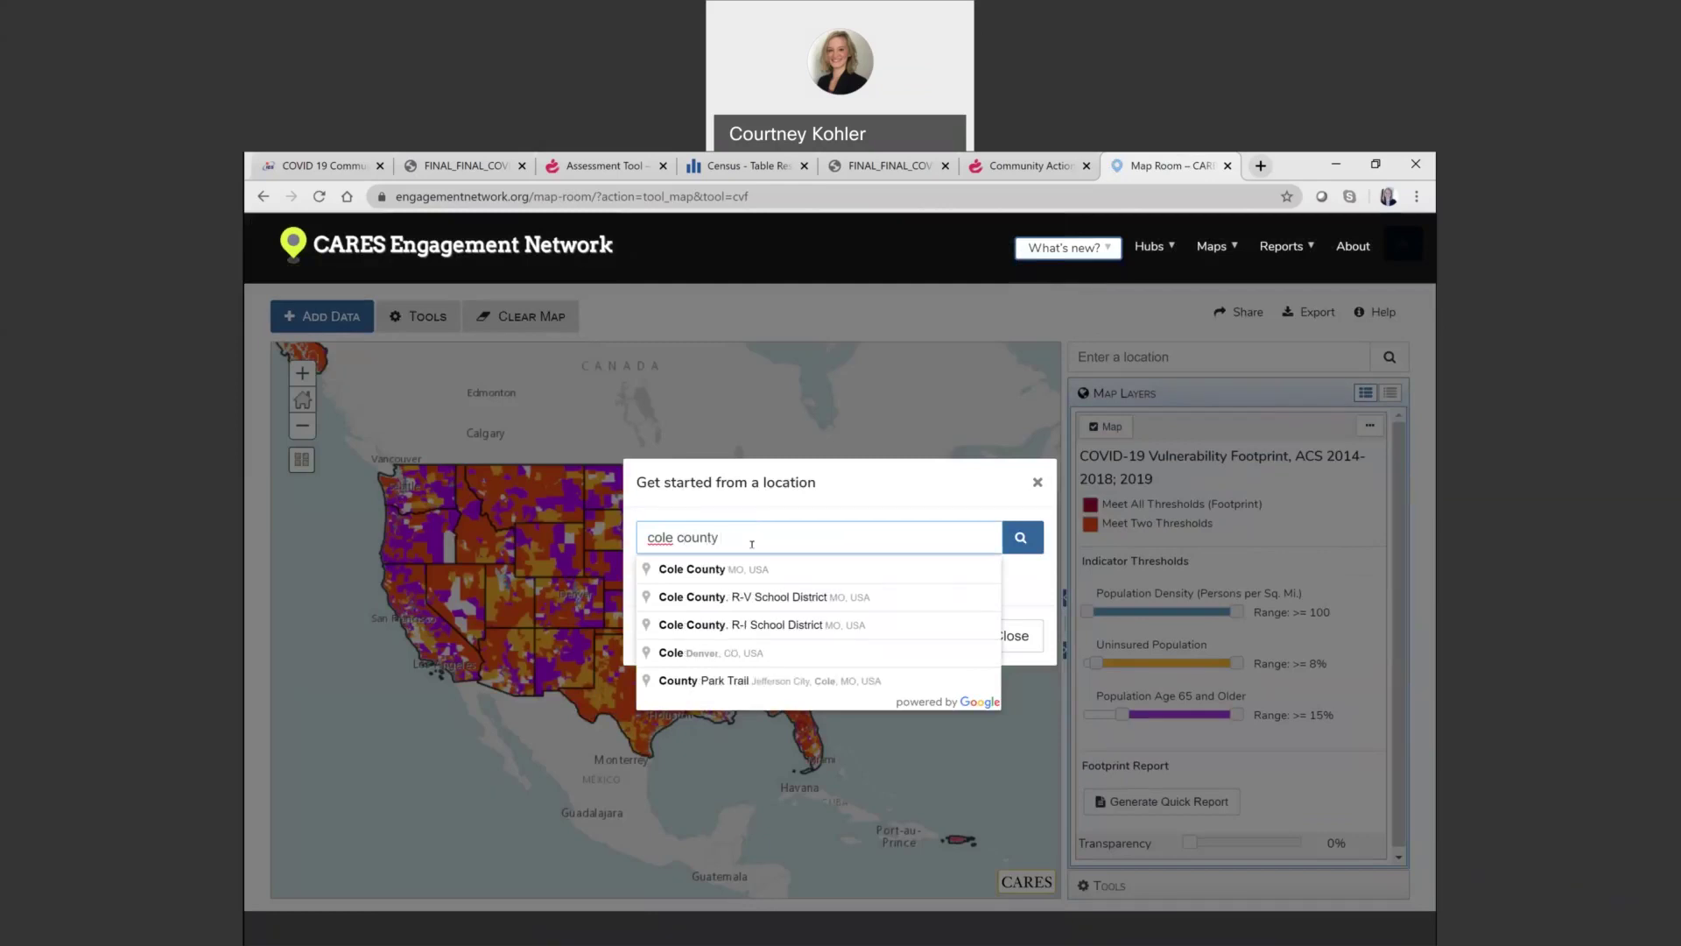
pyautogui.click(747, 564)
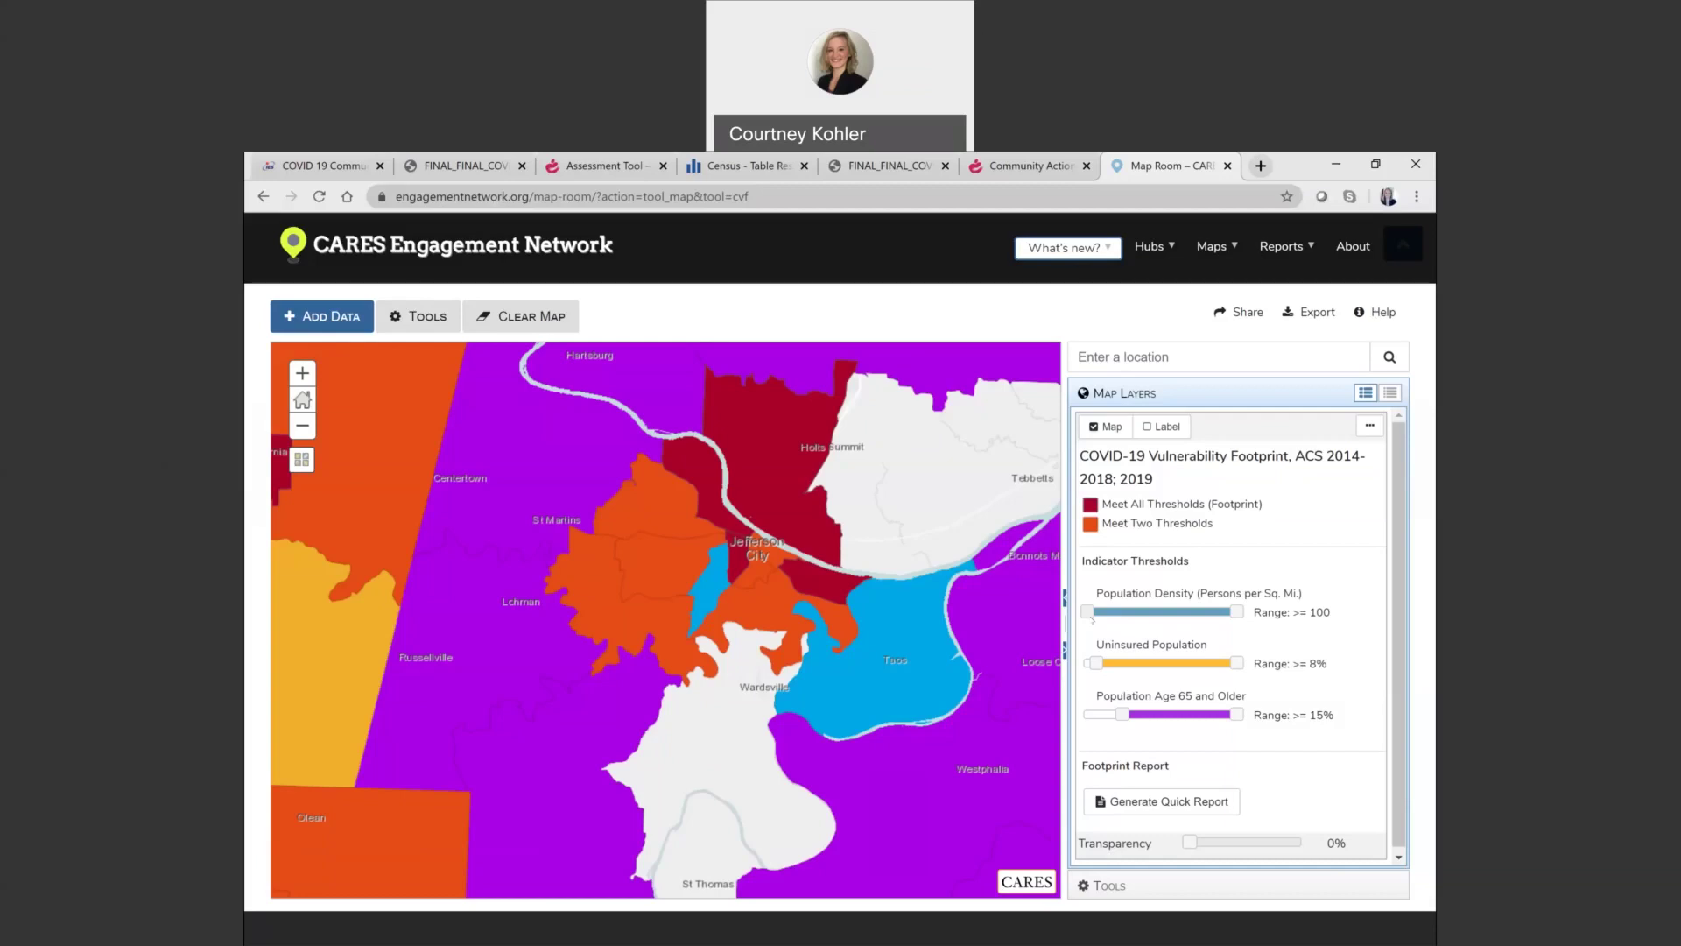
# - Set the thresholds to population density at least 660, uninsured population at least 10% and population age 65 and older 15% to 54%
pyautogui.moveTo(1087, 610); pyautogui.dragTo(1107, 616)
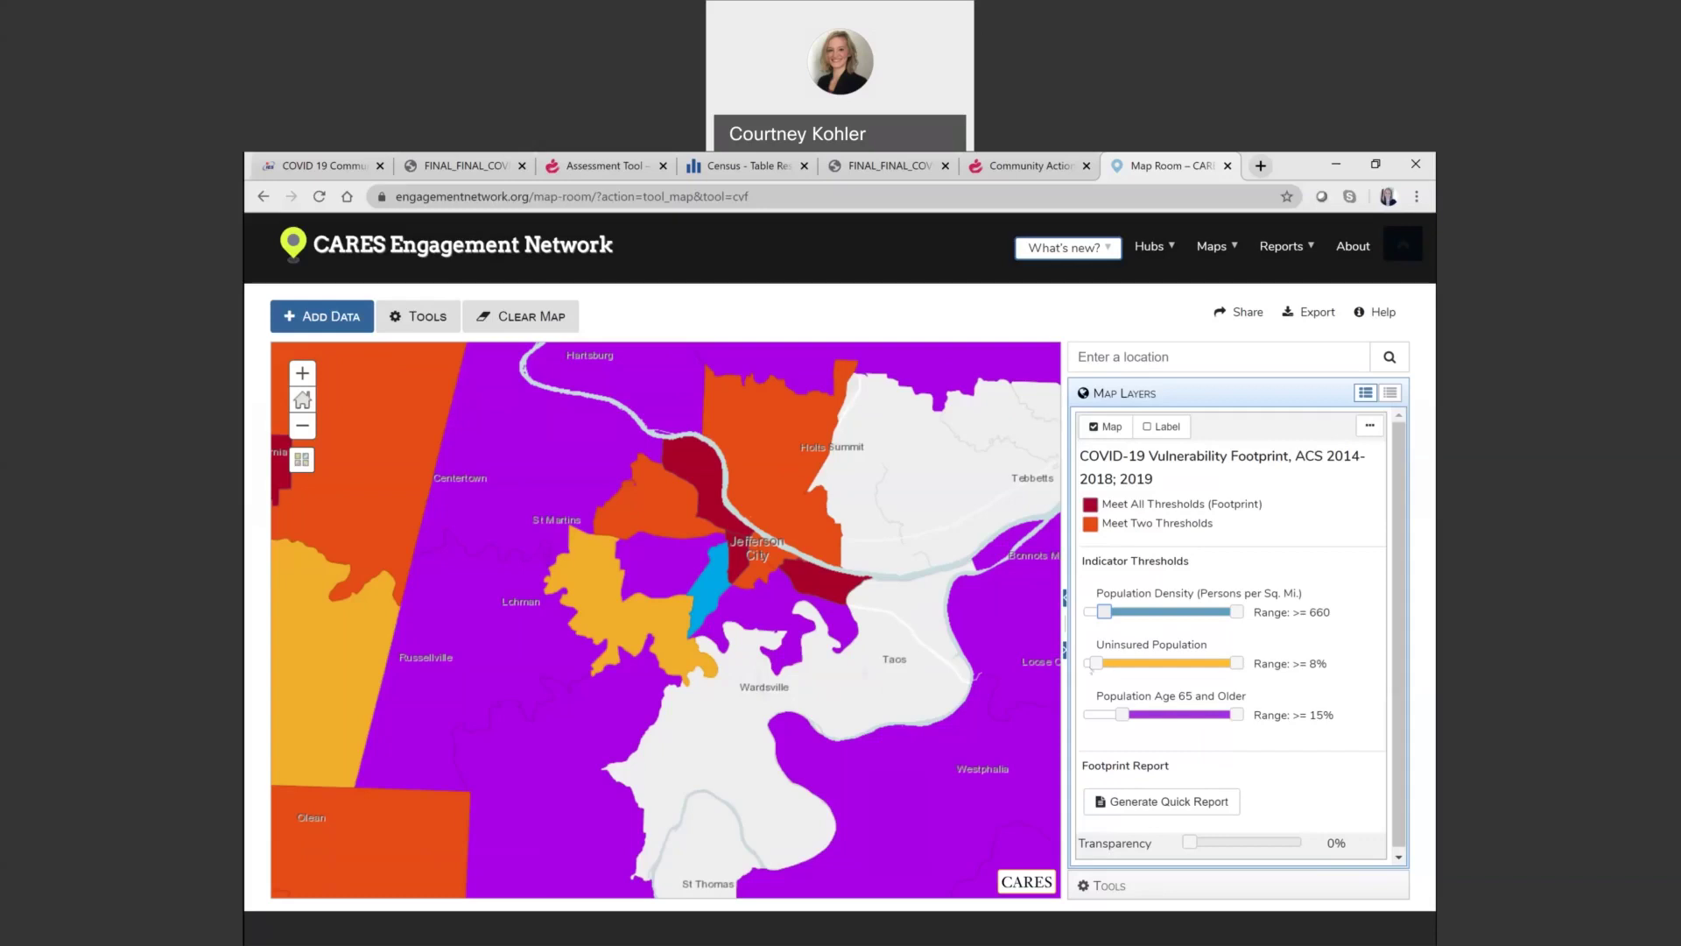
pyautogui.moveTo(1098, 666); pyautogui.dragTo(1100, 666)
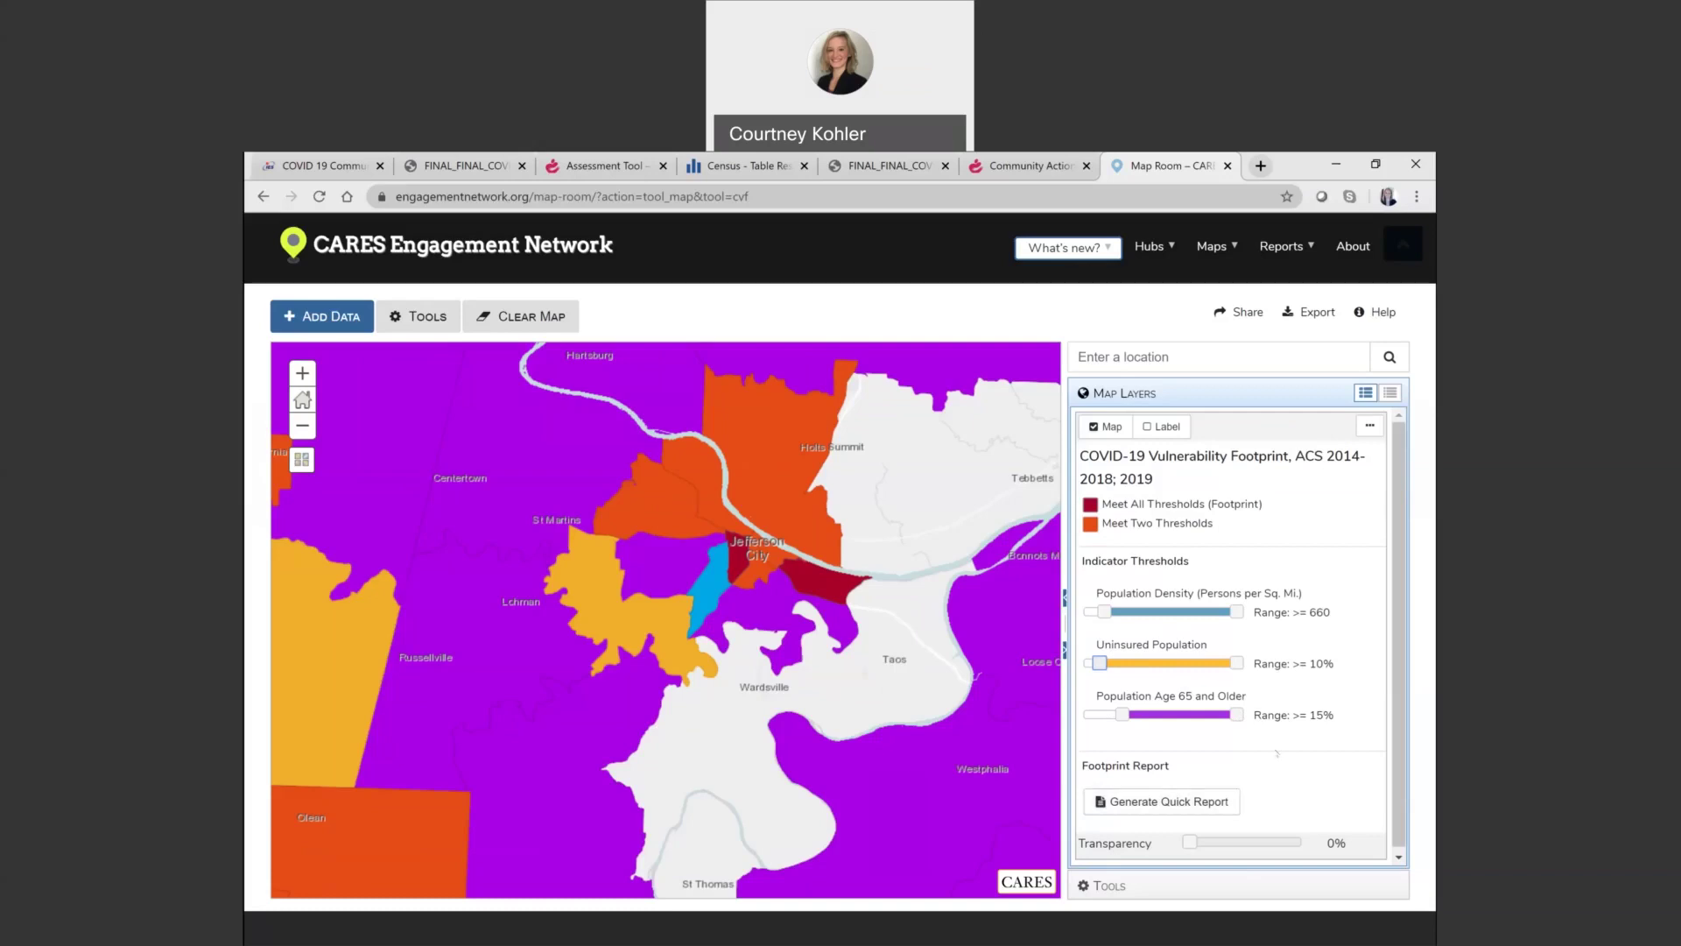
pyautogui.moveTo(1236, 715); pyautogui.dragTo(1222, 714)
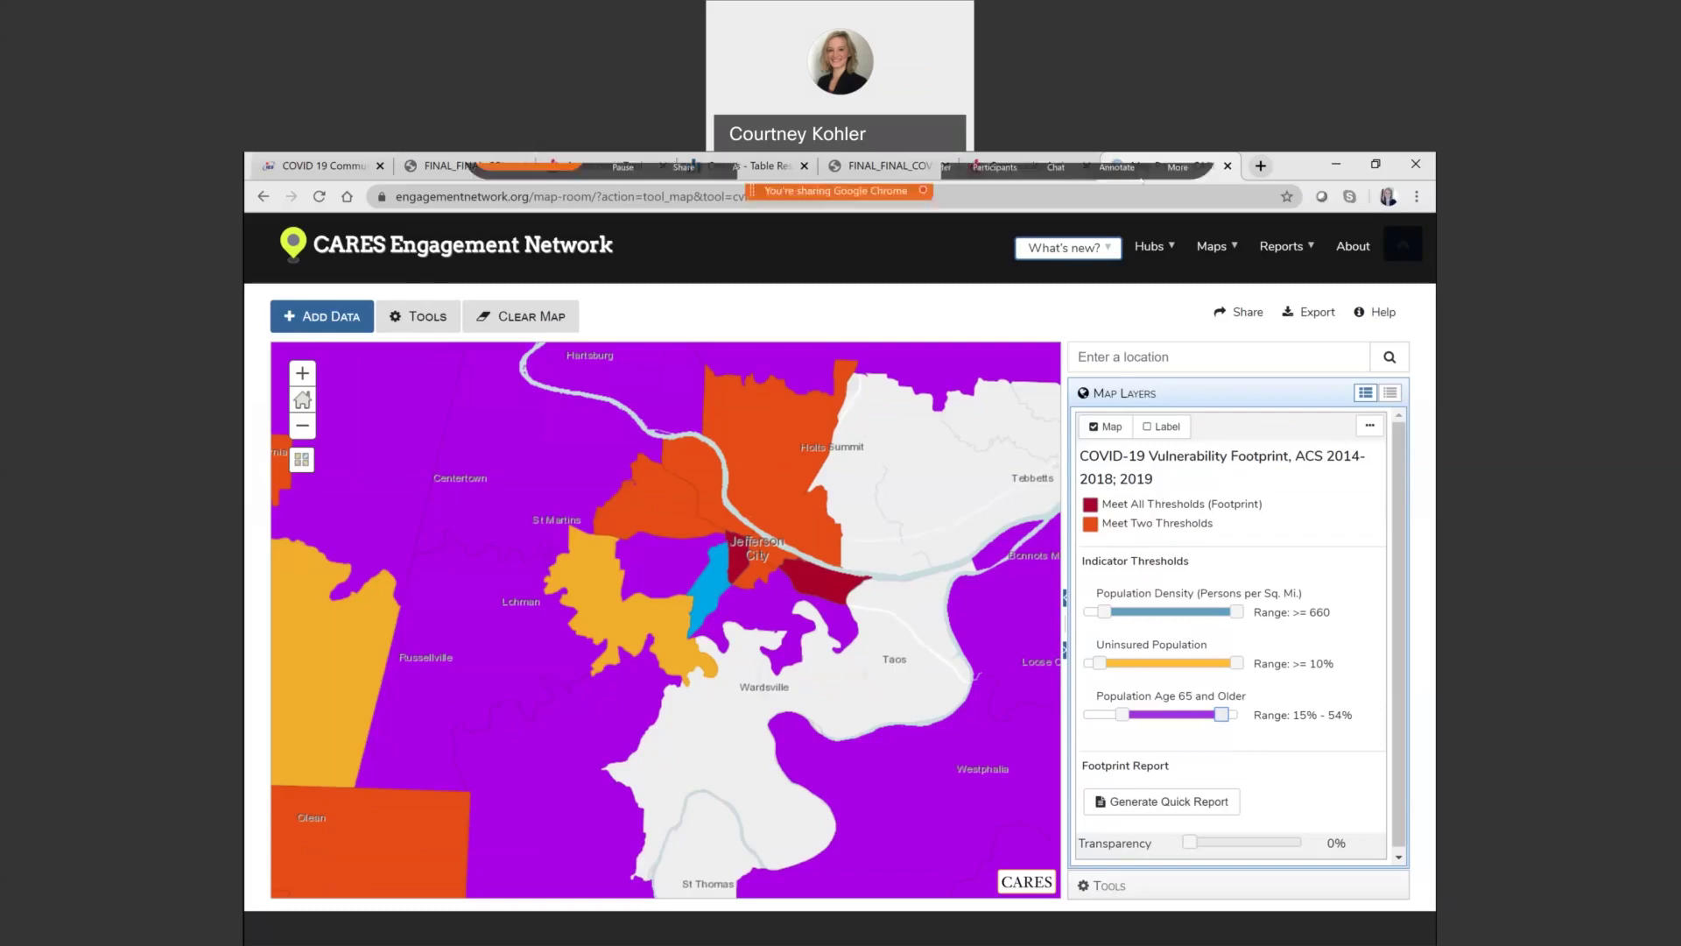
pyautogui.click(1241, 252)
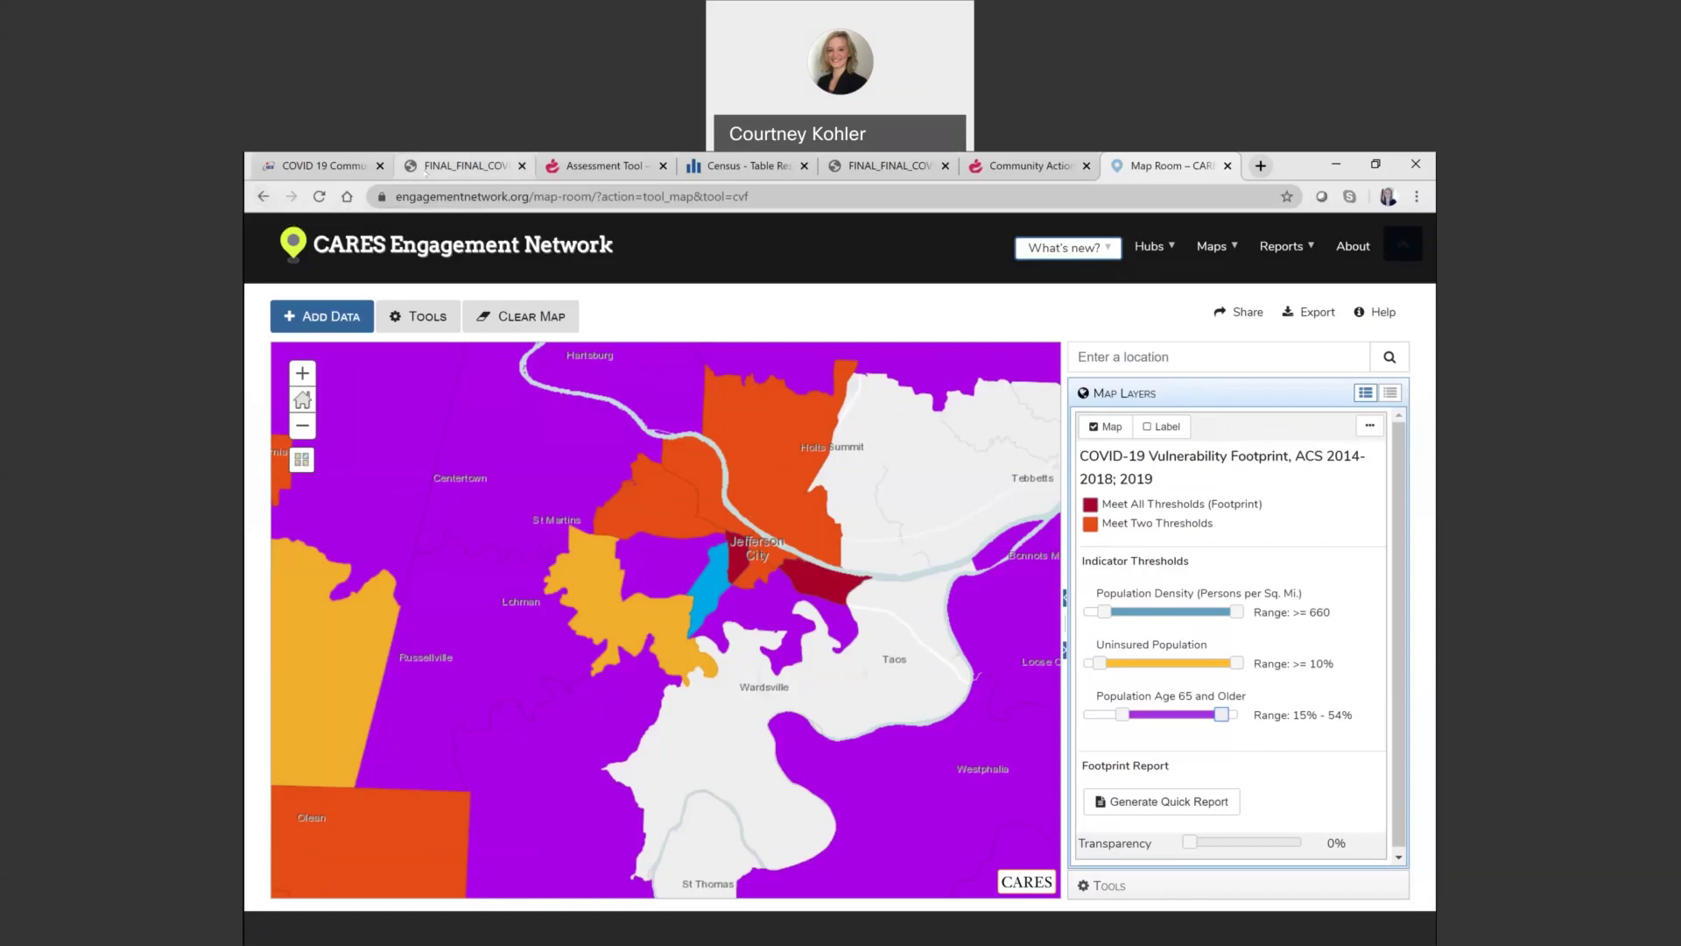
# - Return to the guide PDF and examine the data resources for Sections III, IV and V, including the equity implications links
pyautogui.click(426, 174)
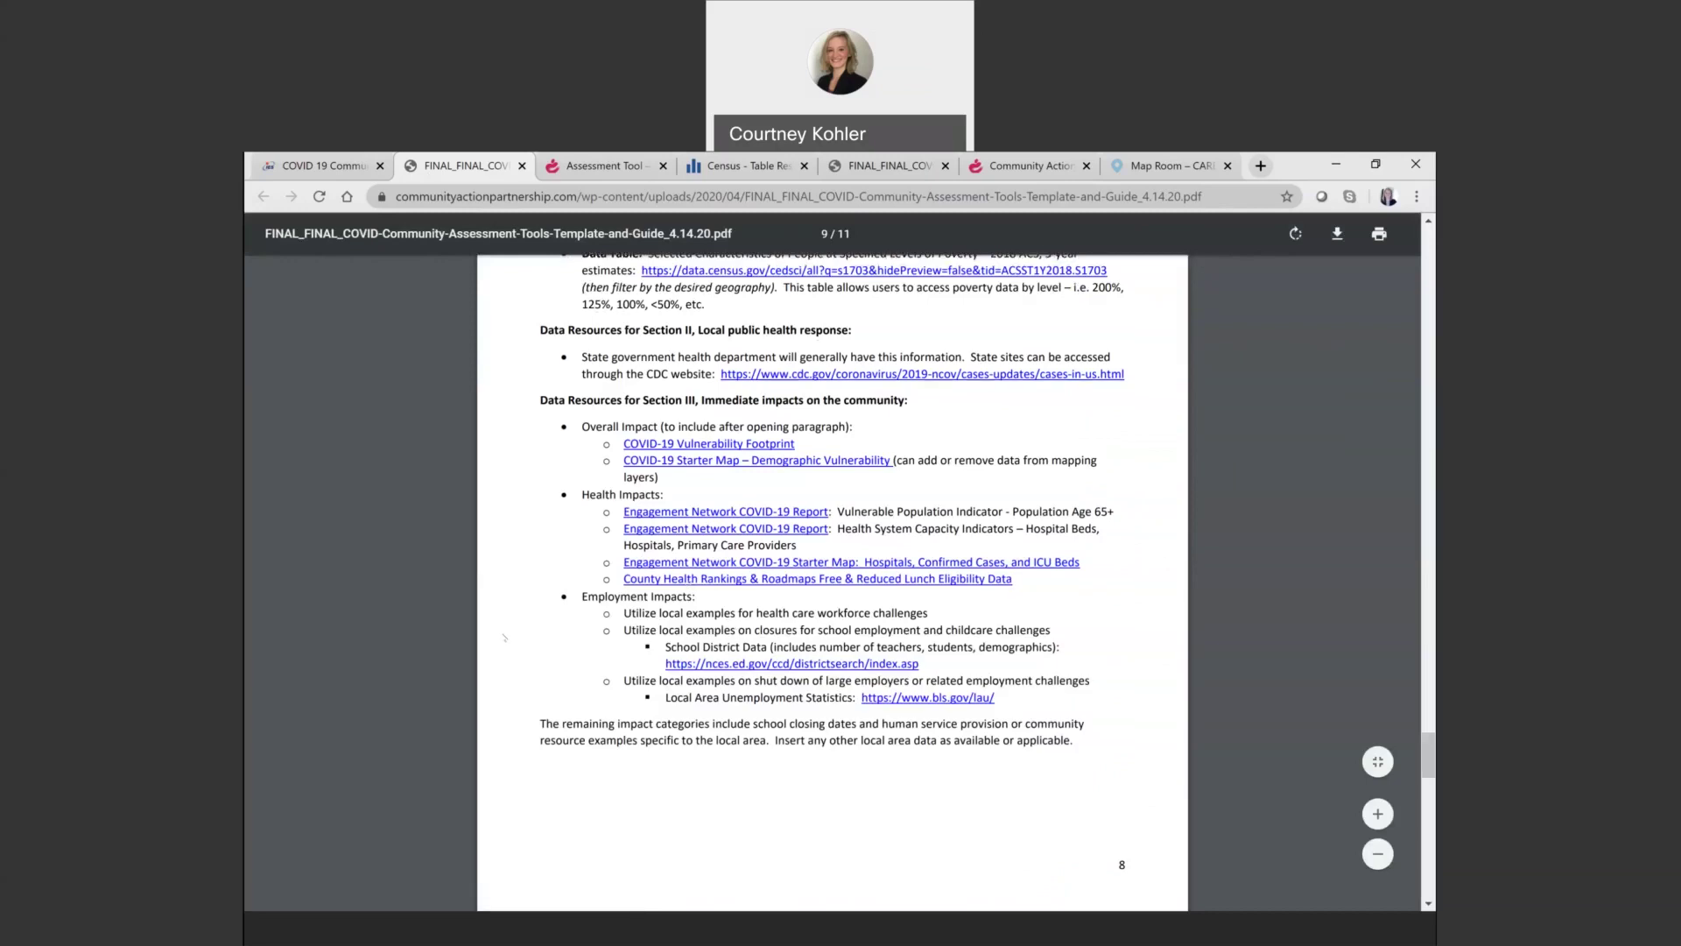
pyautogui.scroll(-1, 603, 502)
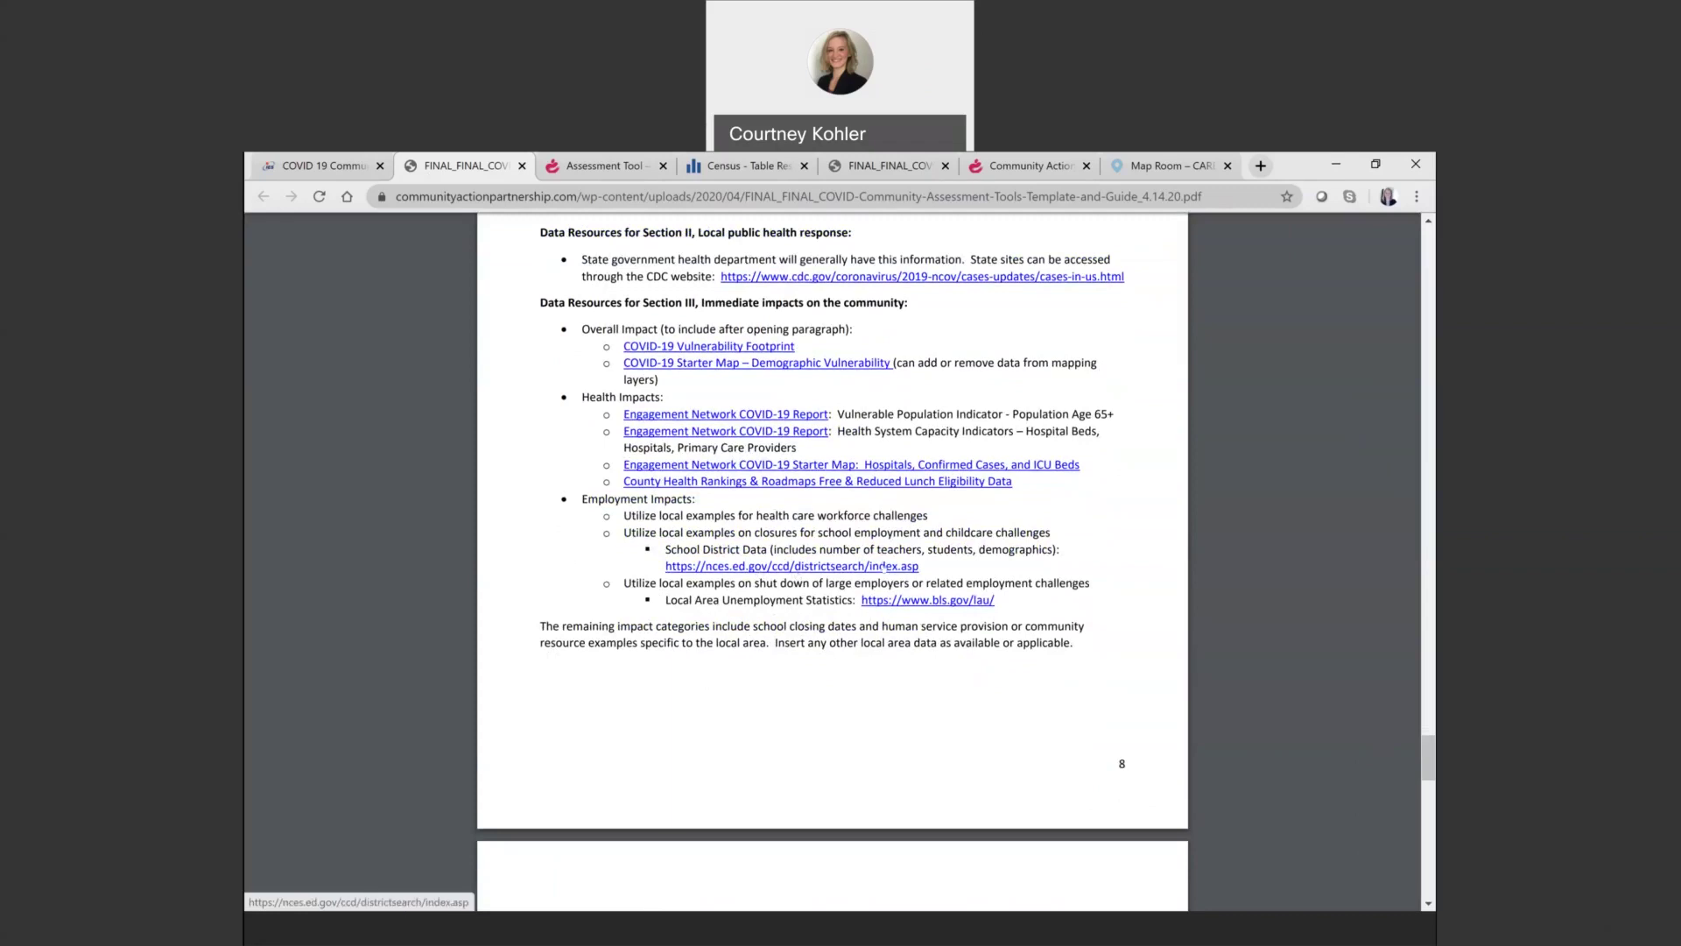
pyautogui.scroll(-2, 883, 566)
pyautogui.scroll(-4, 884, 568)
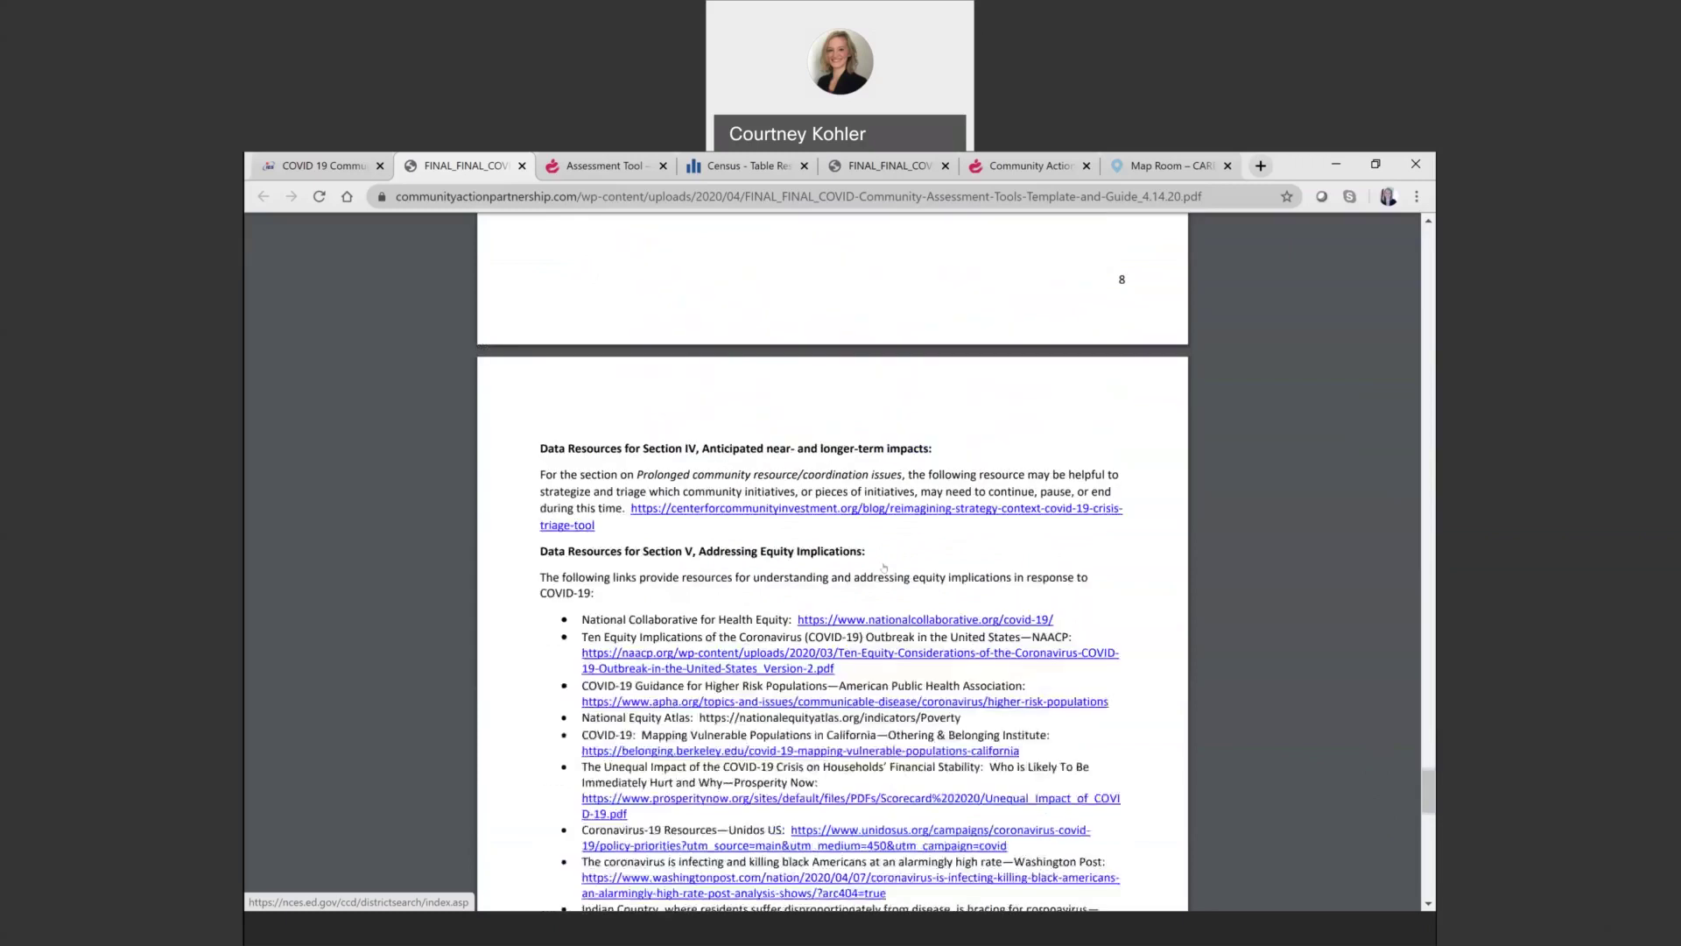
pyautogui.scroll(-2, 883, 567)
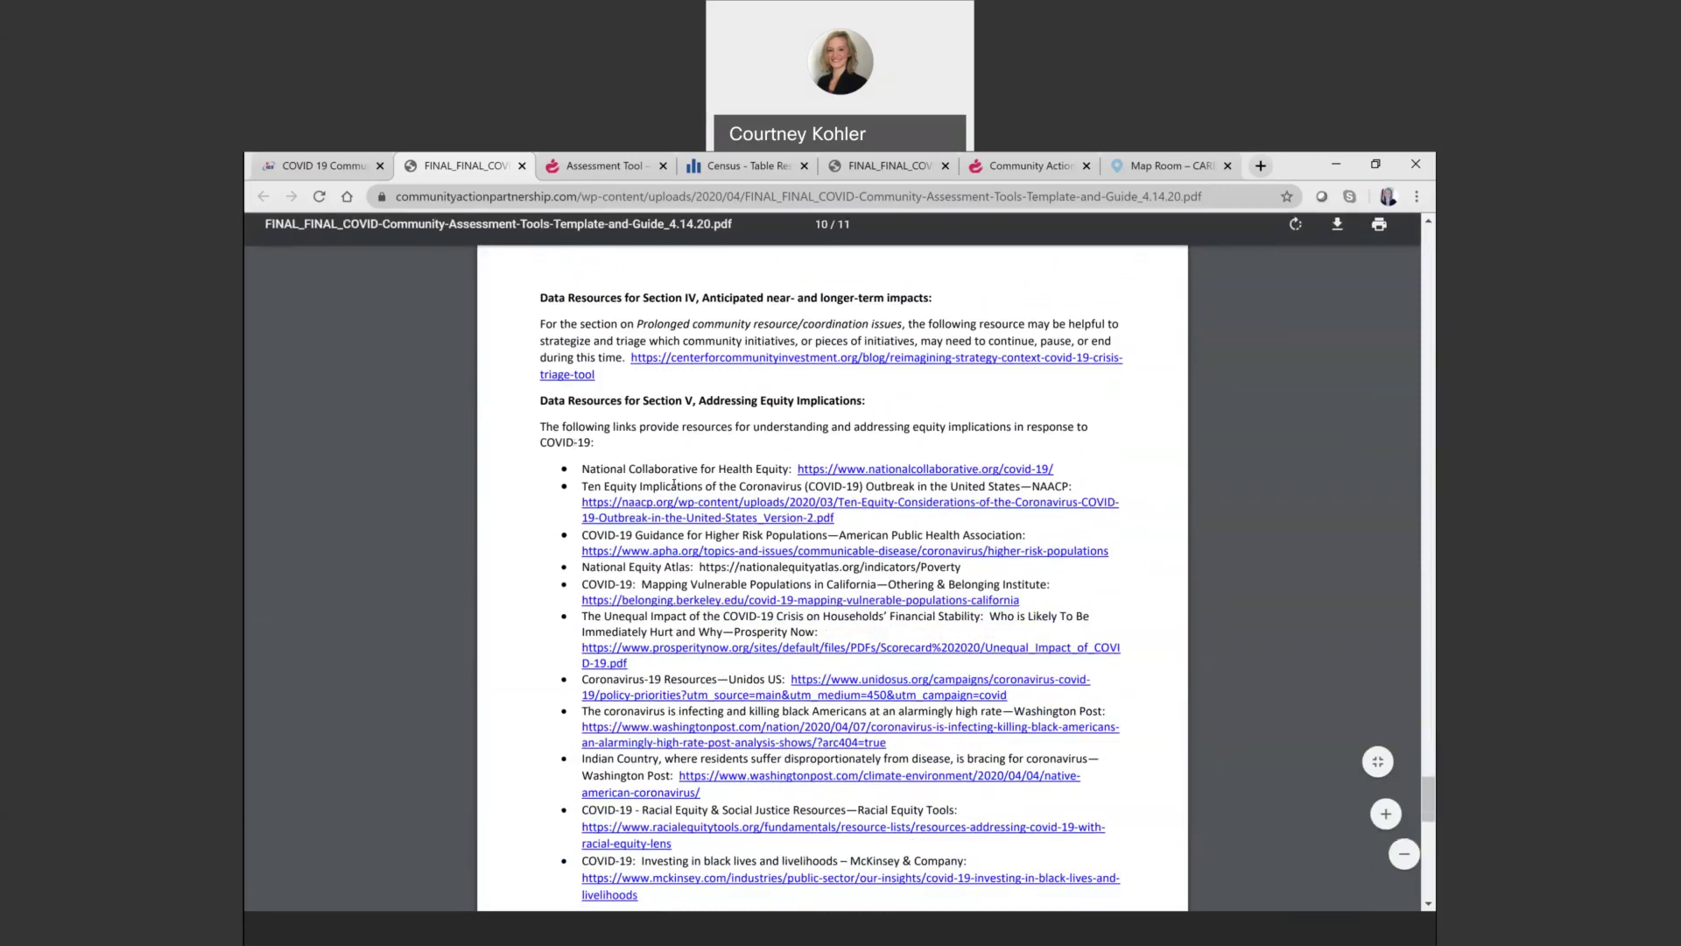
pyautogui.scroll(-1, 698, 625)
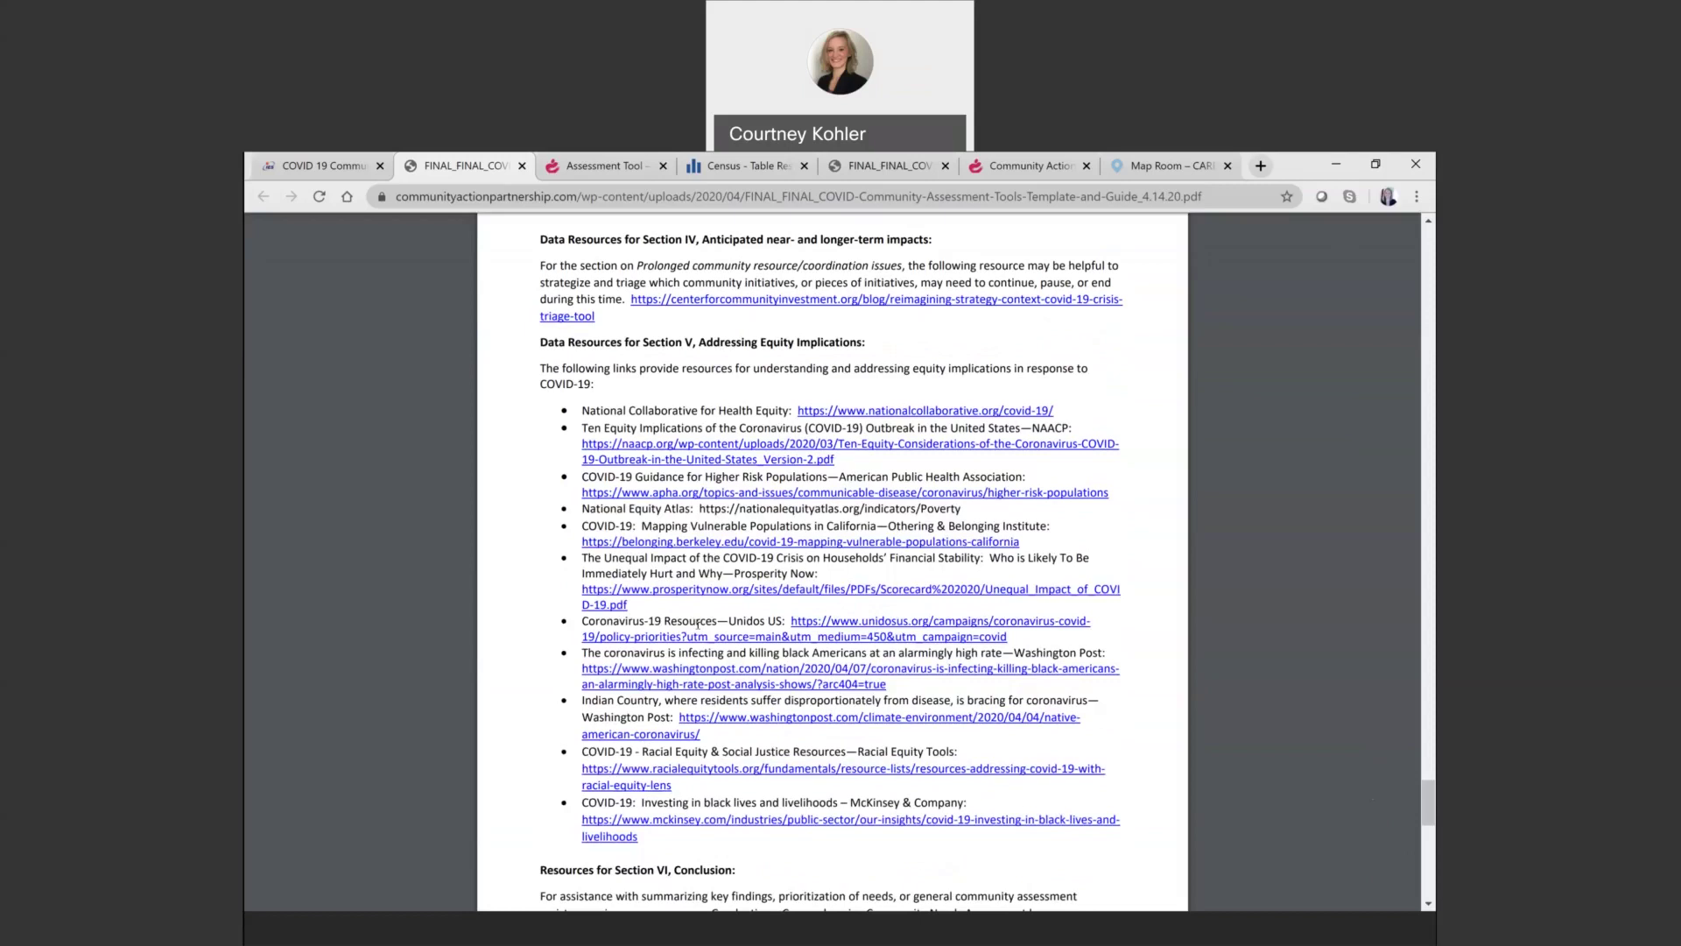
# - Review the guide's Section VI conclusion resources and the Partnership Staff contact page
pyautogui.scroll(-2, 795, 670)
pyautogui.scroll(-4, 797, 673)
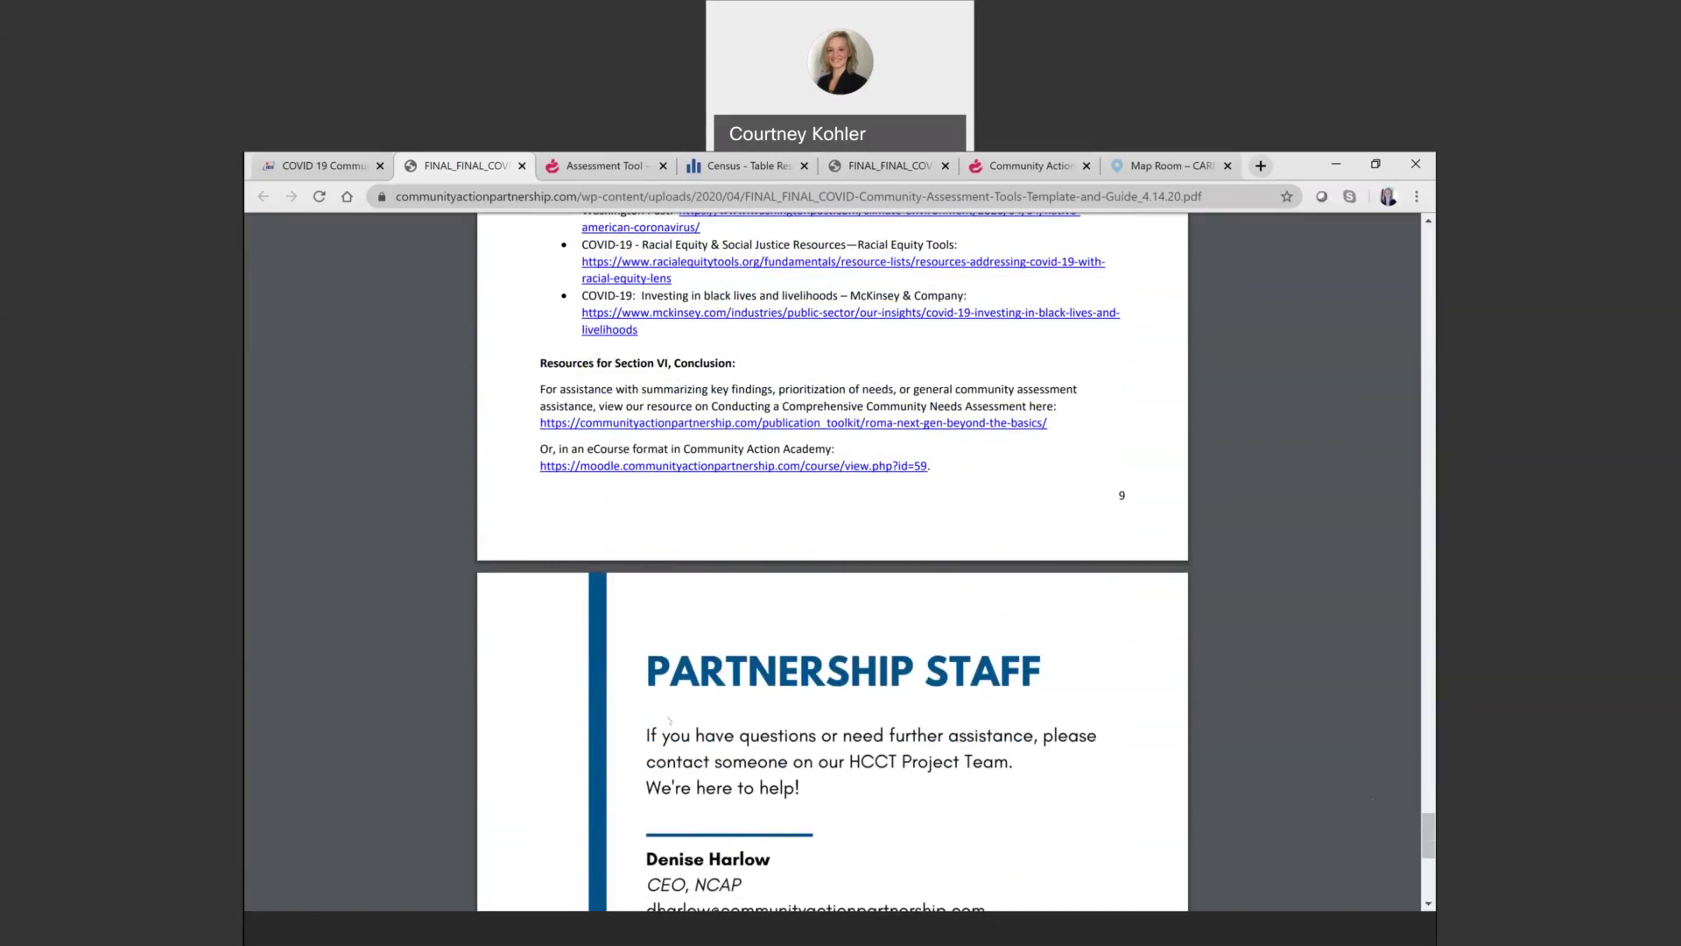
pyautogui.scroll(-1, 669, 721)
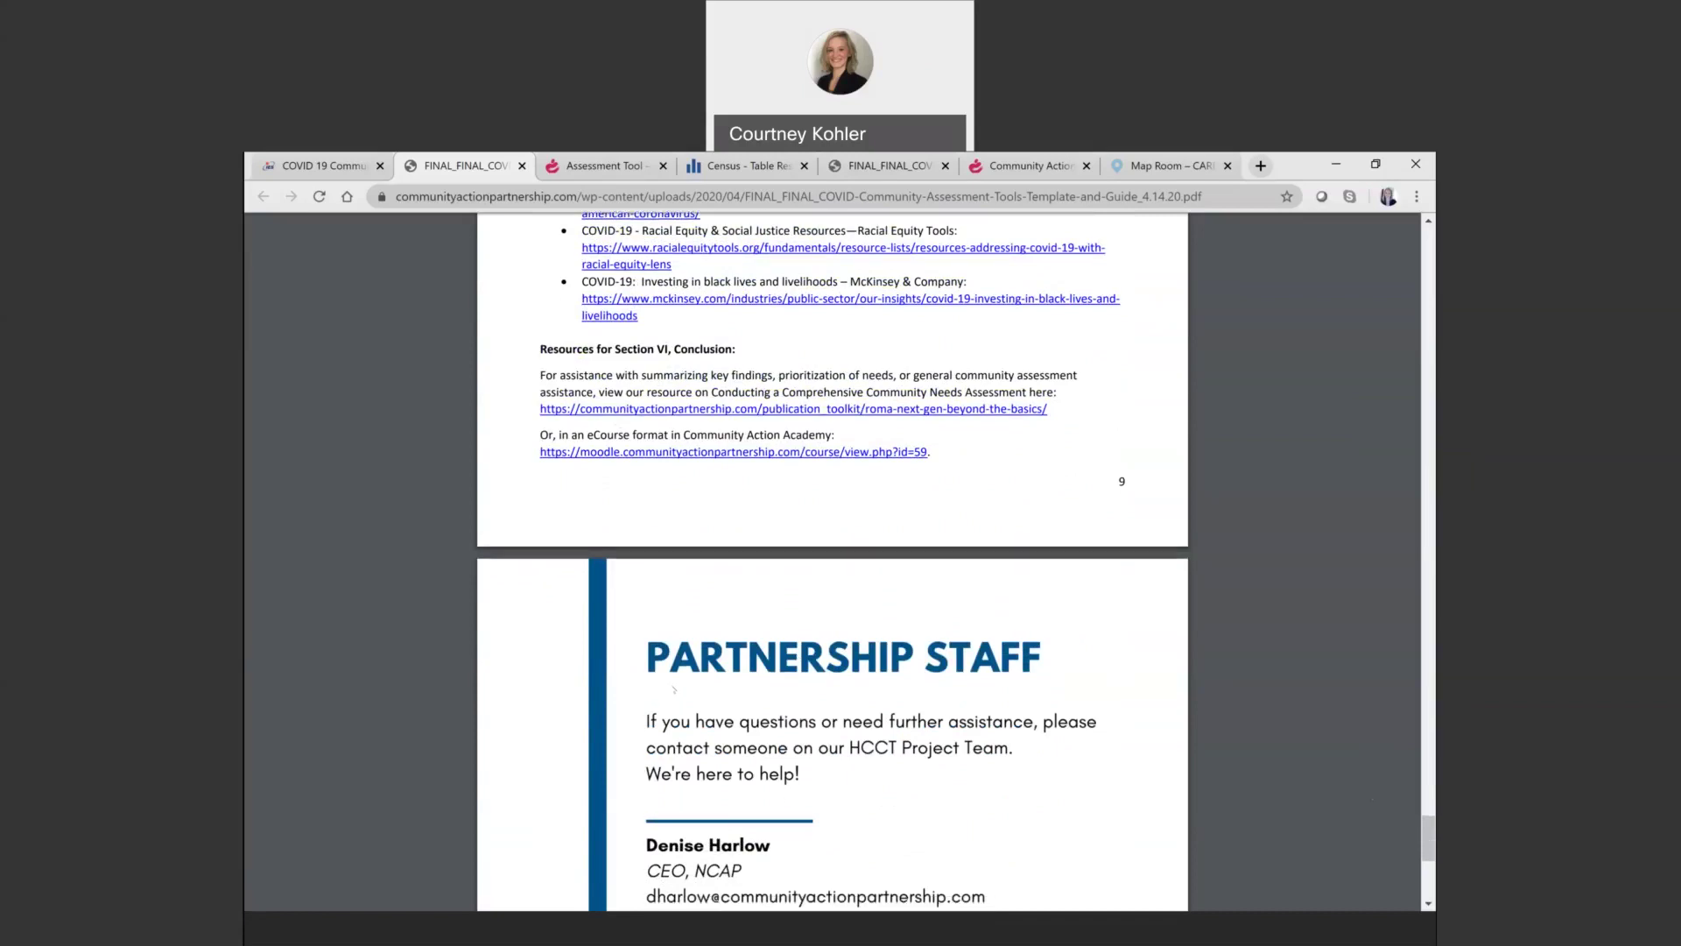
pyautogui.scroll(-2, 674, 689)
pyautogui.scroll(-2, 675, 685)
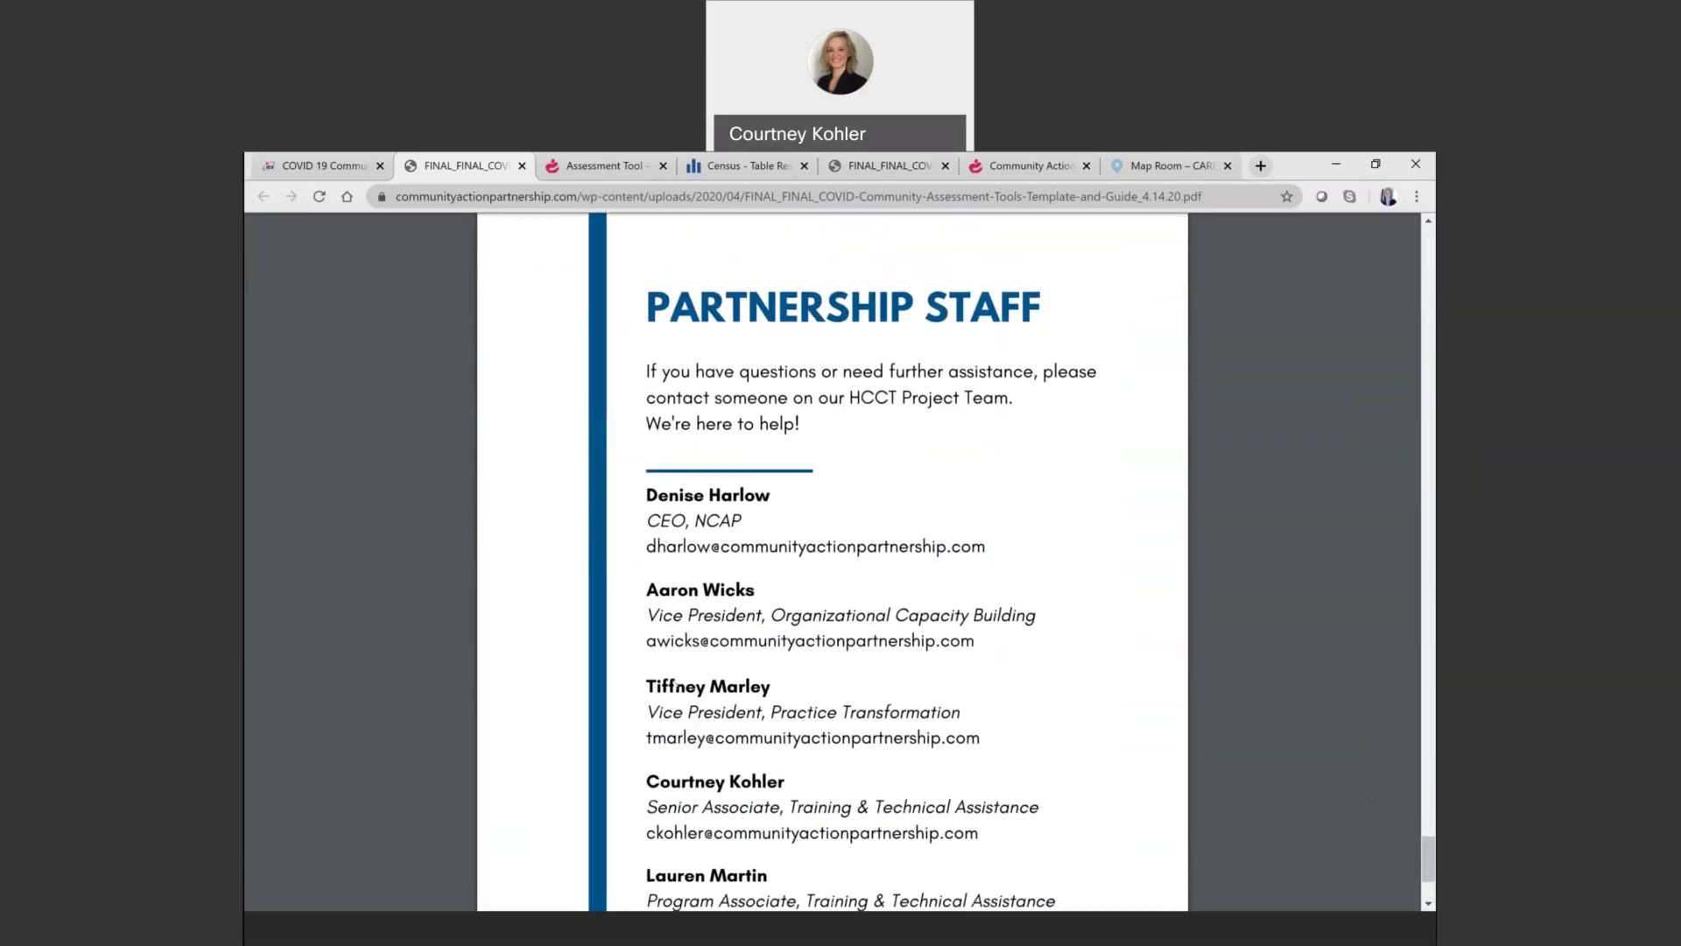
pyautogui.scroll(-1, 677, 685)
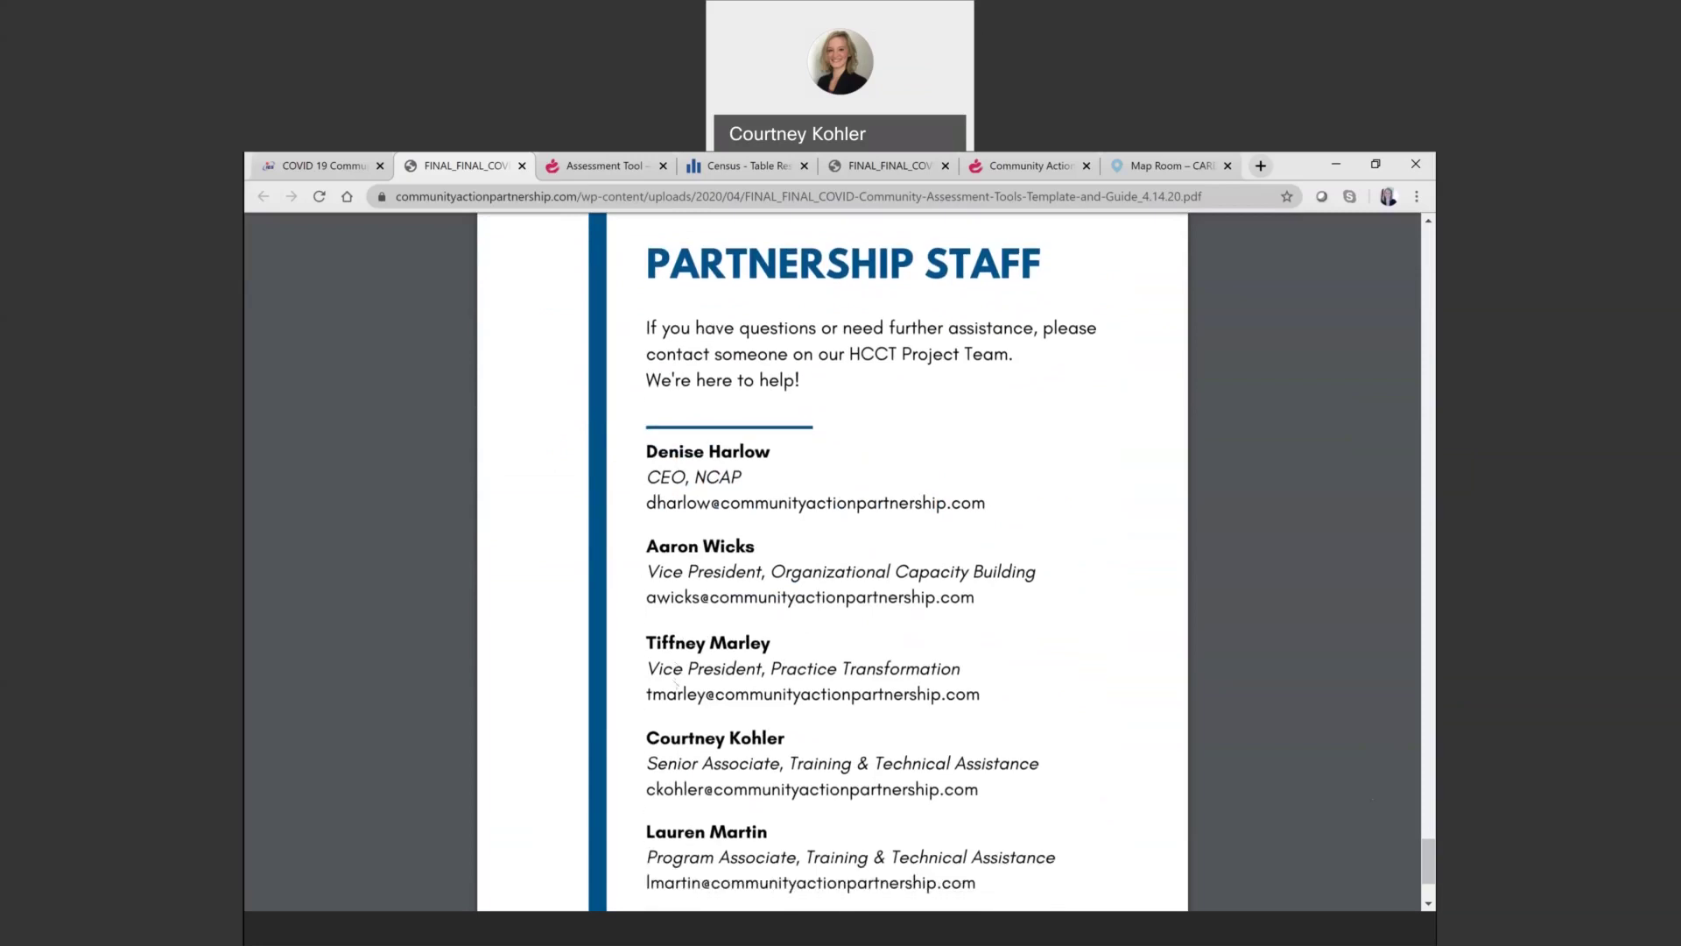